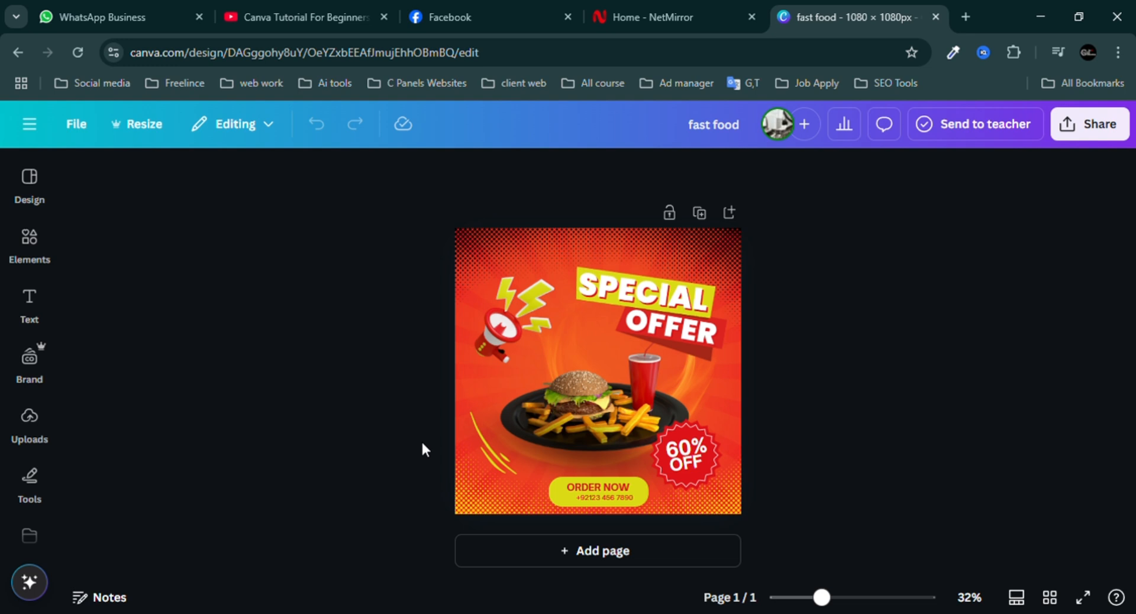
Step: Add a blank page to the fast food design and delete the original page with the burger poster
left_click(603, 554)
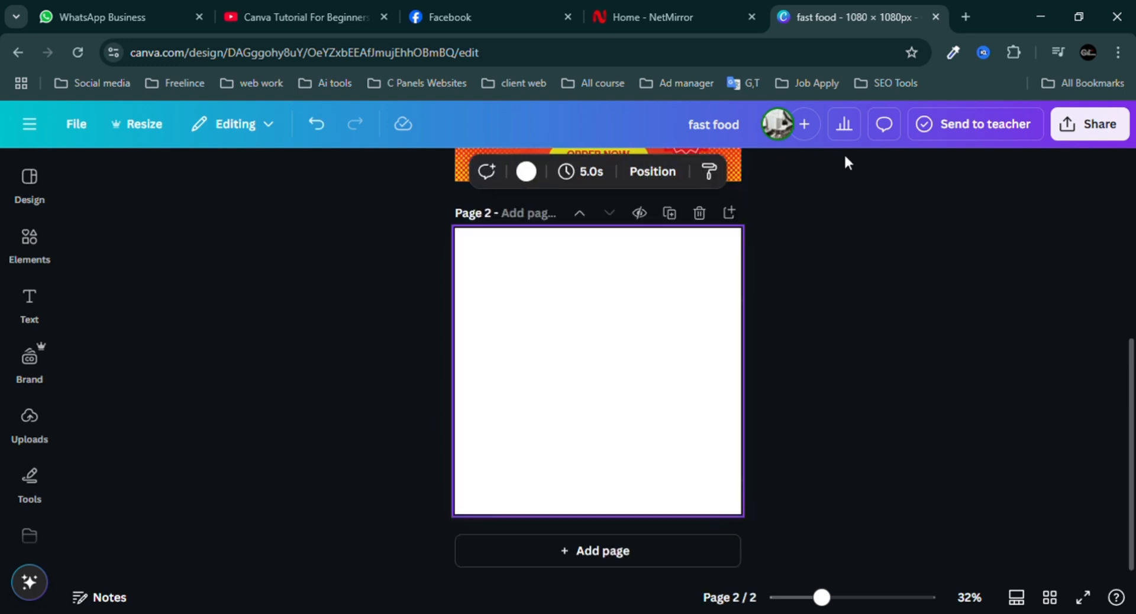
scroll(1130, 385, "up", 3)
scroll(1130, 376, "up", 3)
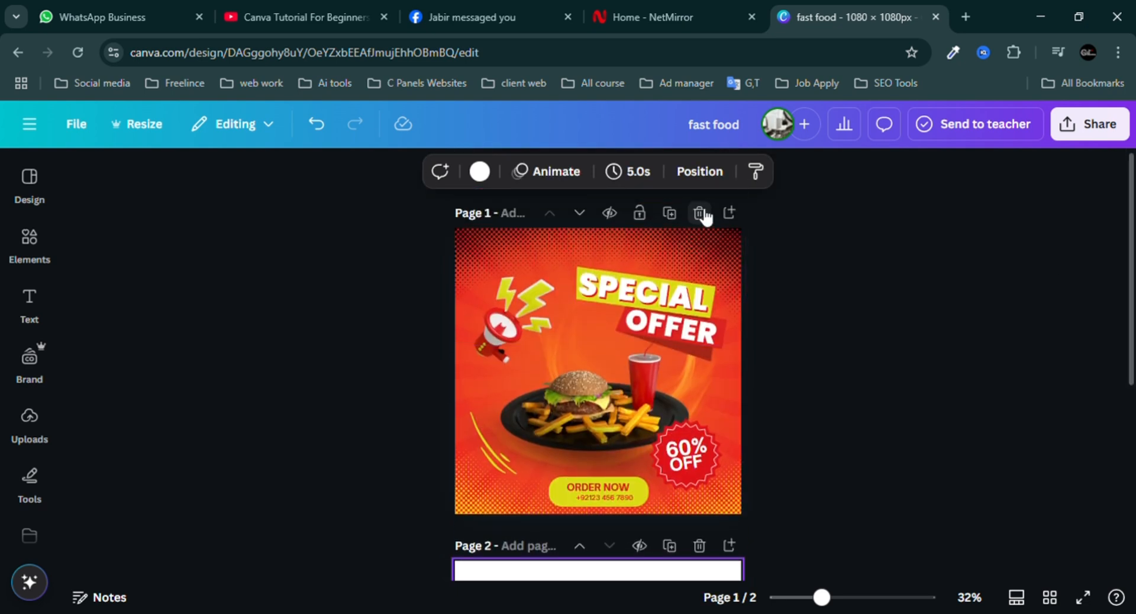
left_click(700, 213)
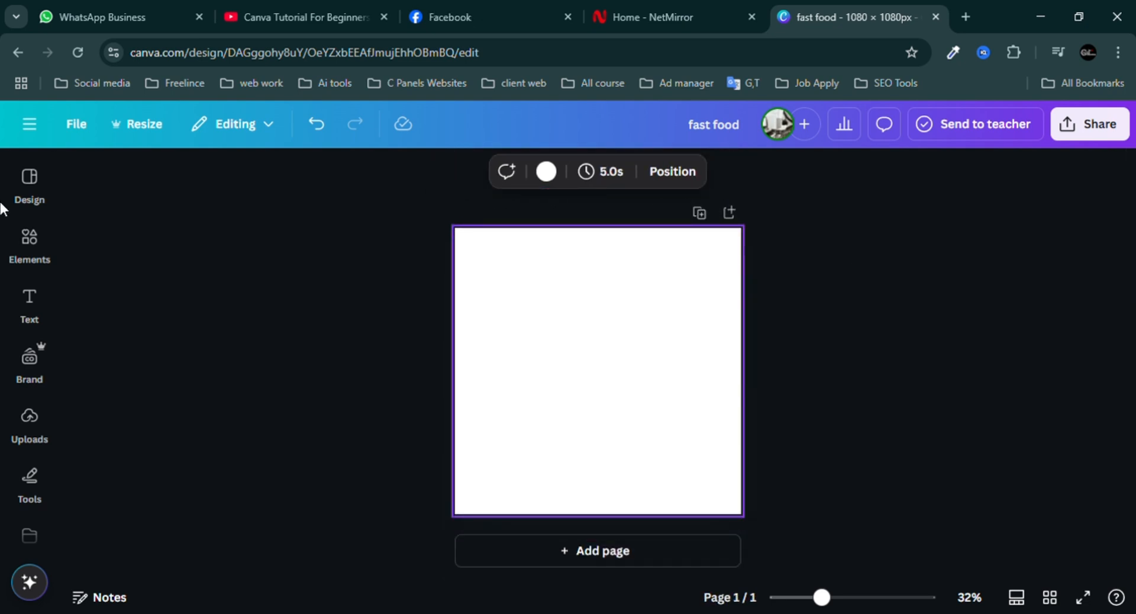
Step: View the text tools and look through the Brand Kit's logos, colors, fonts and brand voice sections
left_click(30, 174)
left_click(29, 305)
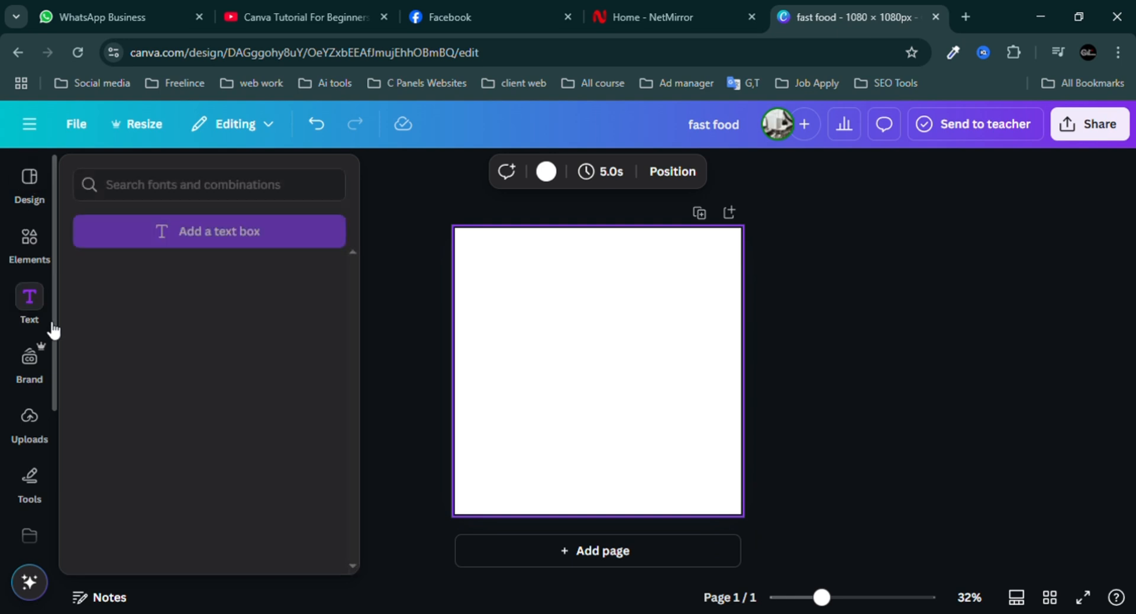
left_click(33, 365)
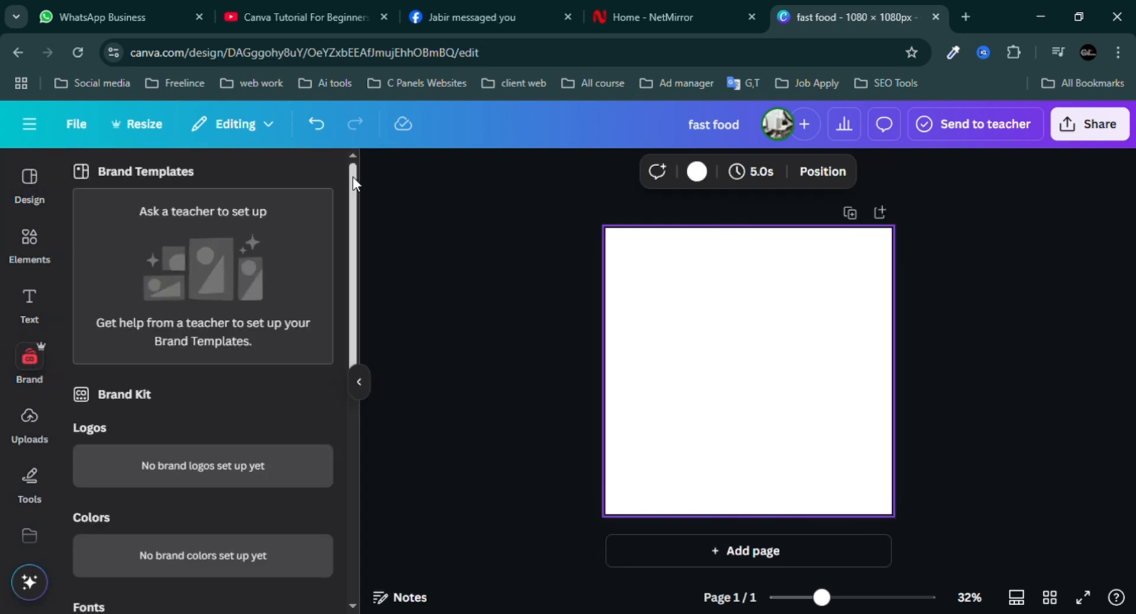
left_click_drag(353, 177, 355, 261)
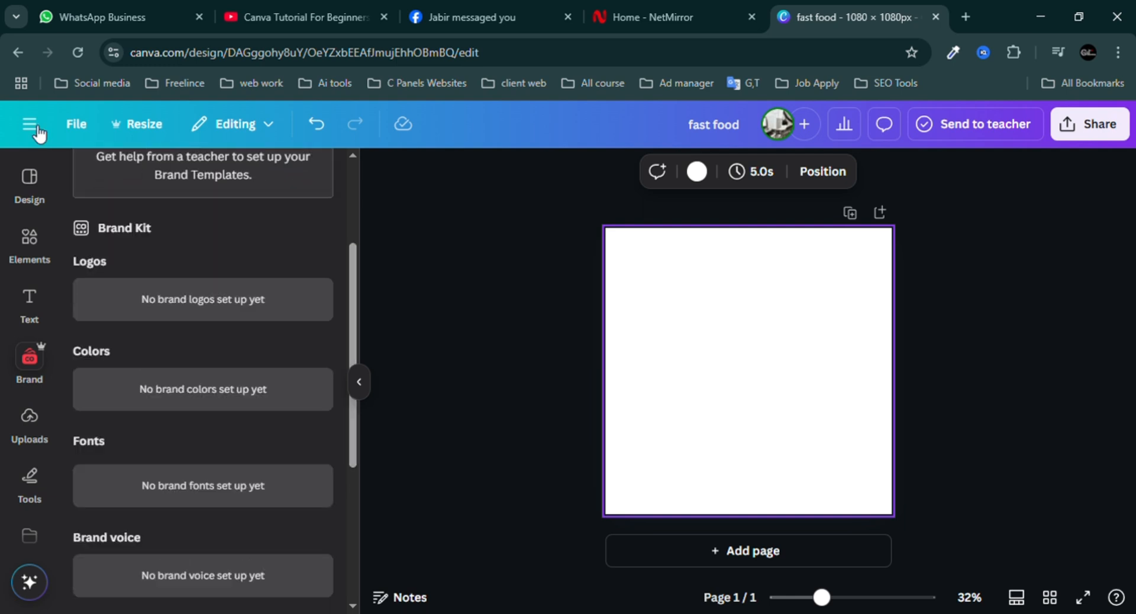
Step: Leave the editor for the Canva home page and look through the design types and recent designs
left_click(32, 126)
left_click(31, 189)
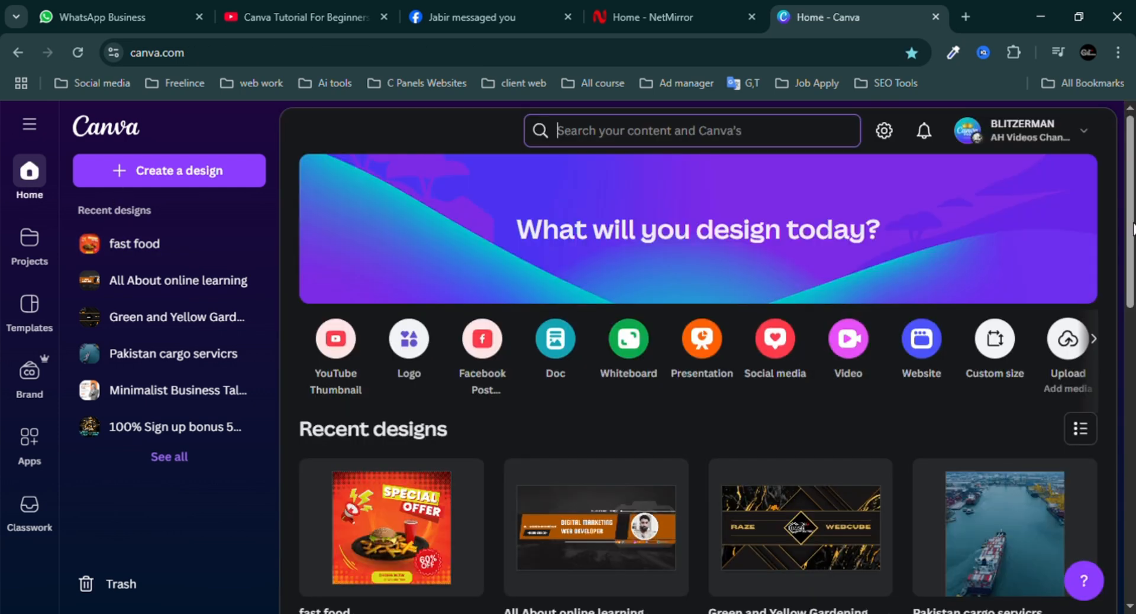
scroll(1132, 166, "down", 2)
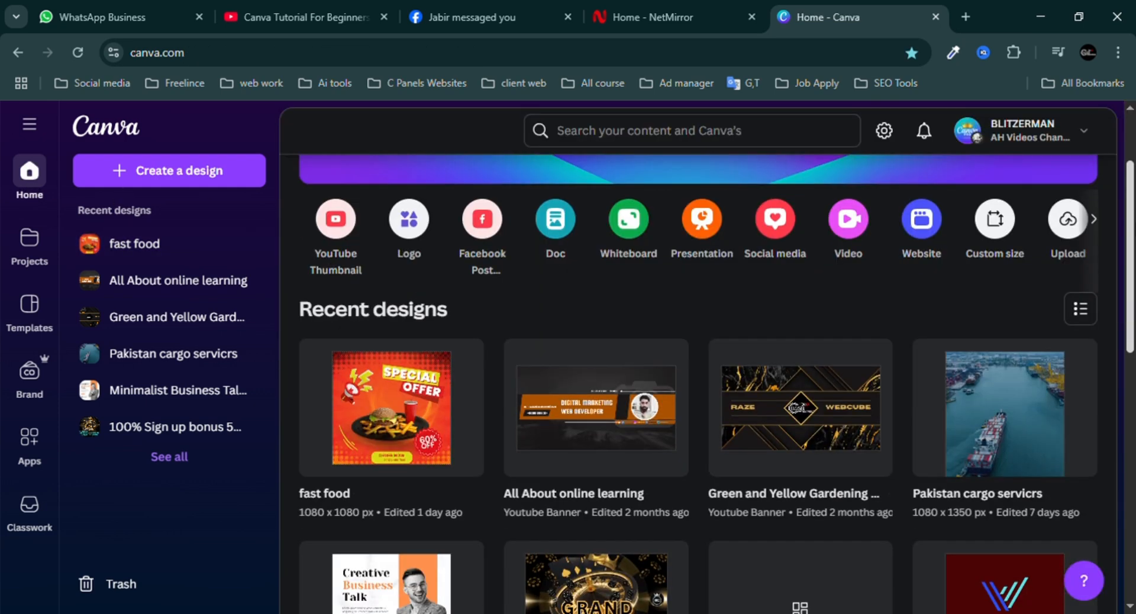
scroll(1132, 232, "up", 2)
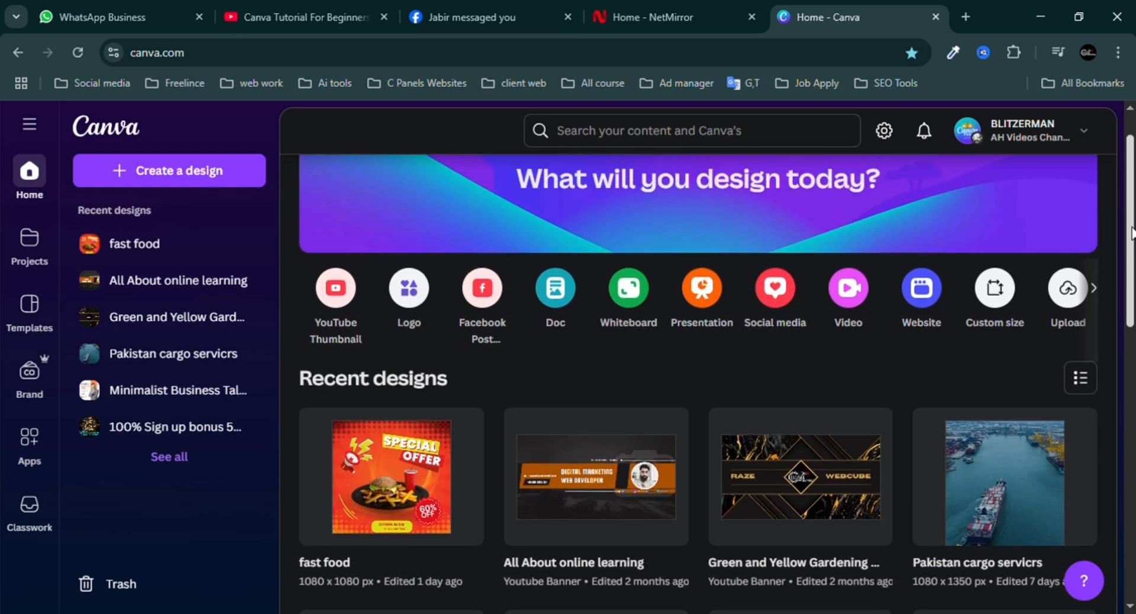
scroll(1131, 232, "down", 3)
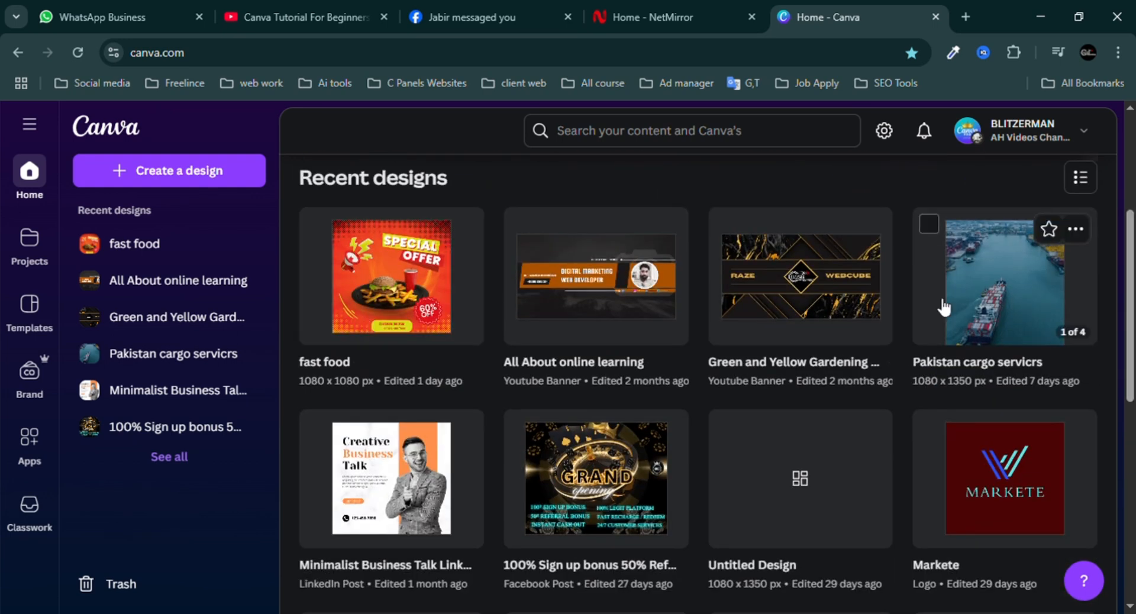
scroll(1132, 225, "down", 2)
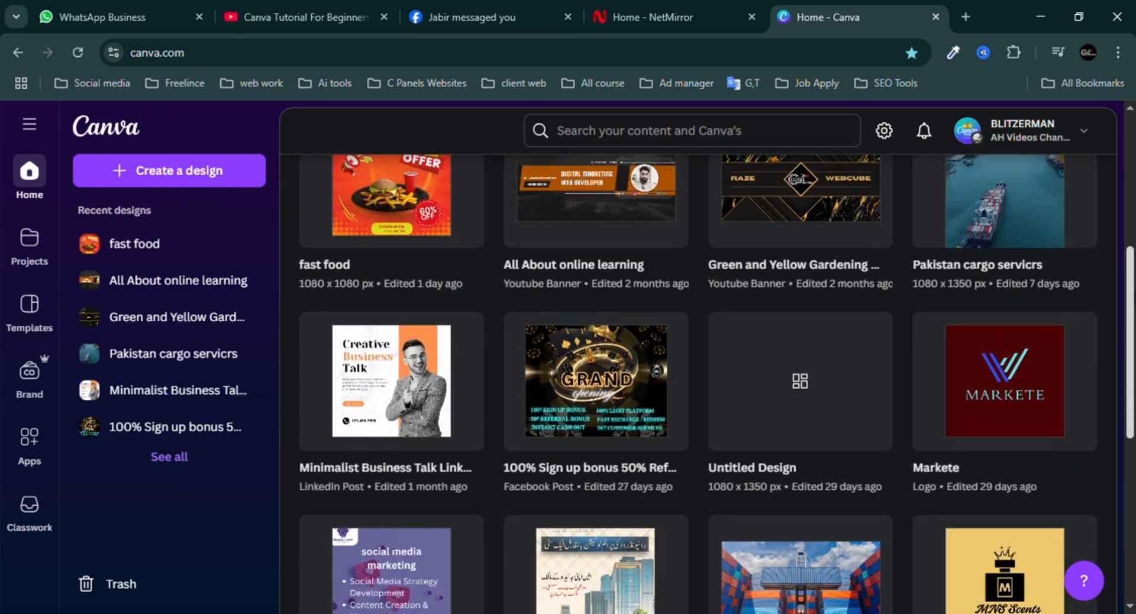
scroll(698, 385, "down", 3)
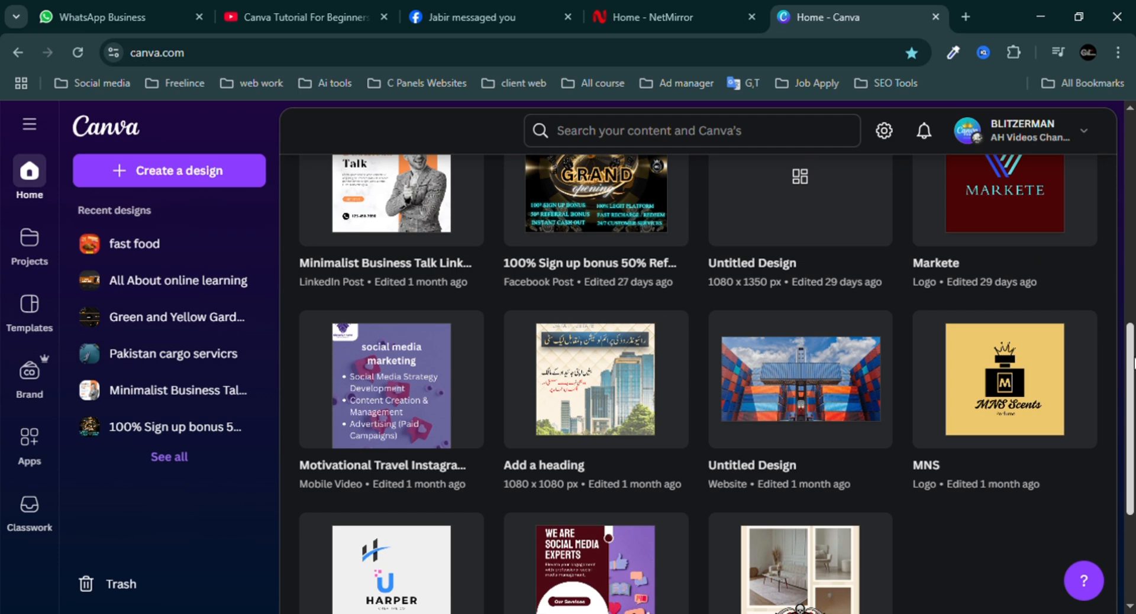
scroll(1133, 362, "up", 6)
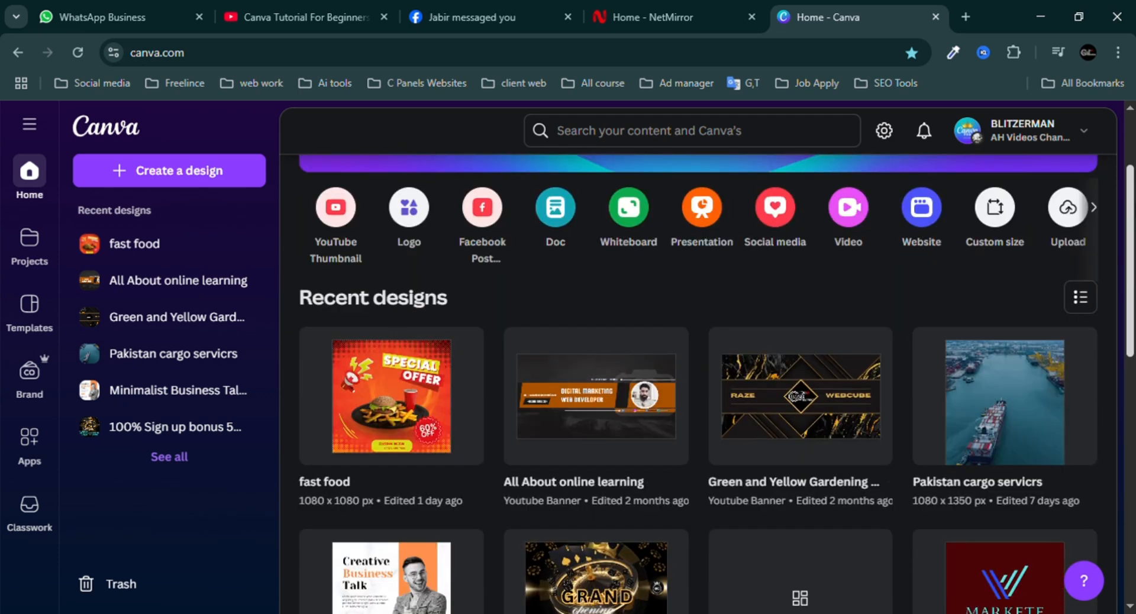
scroll(698, 385, "down", 1)
scroll(699, 385, "down", 1)
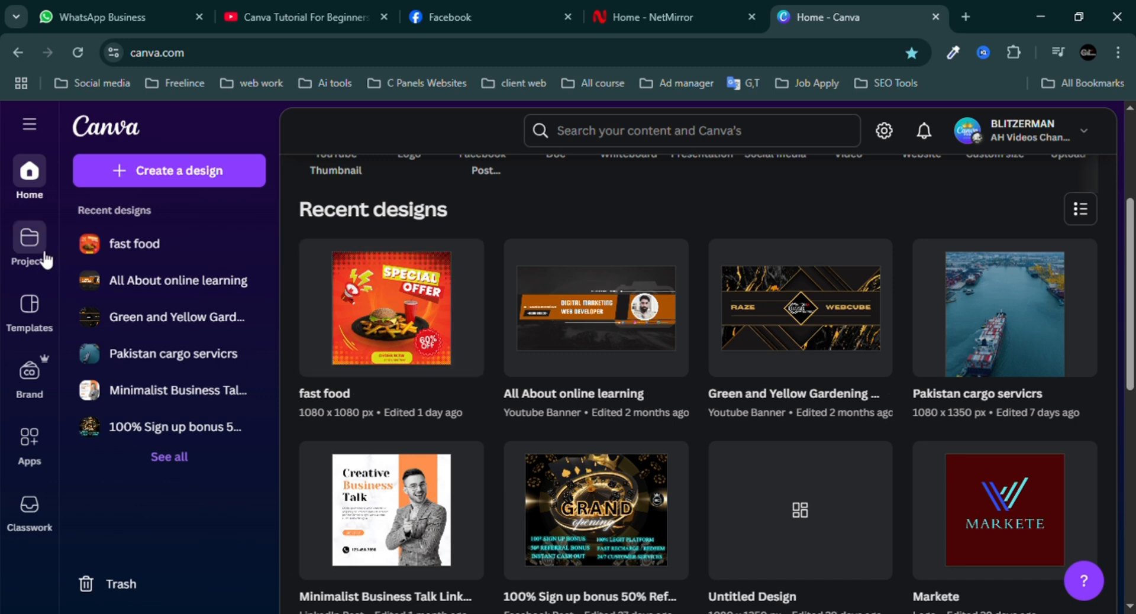
Step: Open the template library and browse its featured collections, ready-to-teach lessons and seasonal designs
left_click(34, 317)
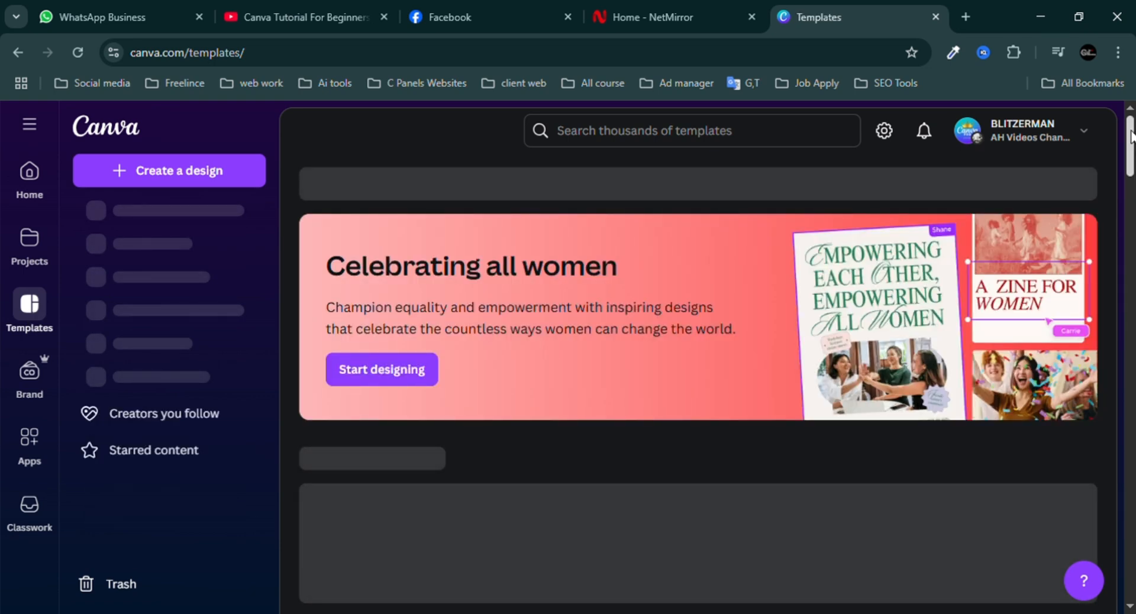
scroll(1129, 142, "down", 6)
scroll(698, 385, "down", 1)
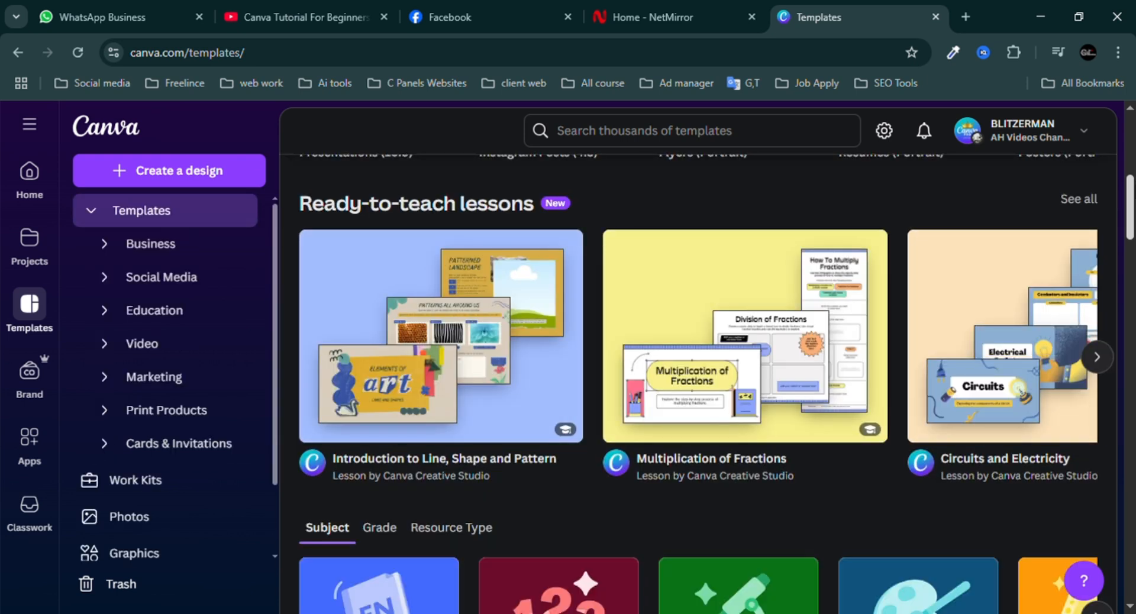
scroll(1130, 211, "down", 1)
scroll(1130, 210, "down", 4)
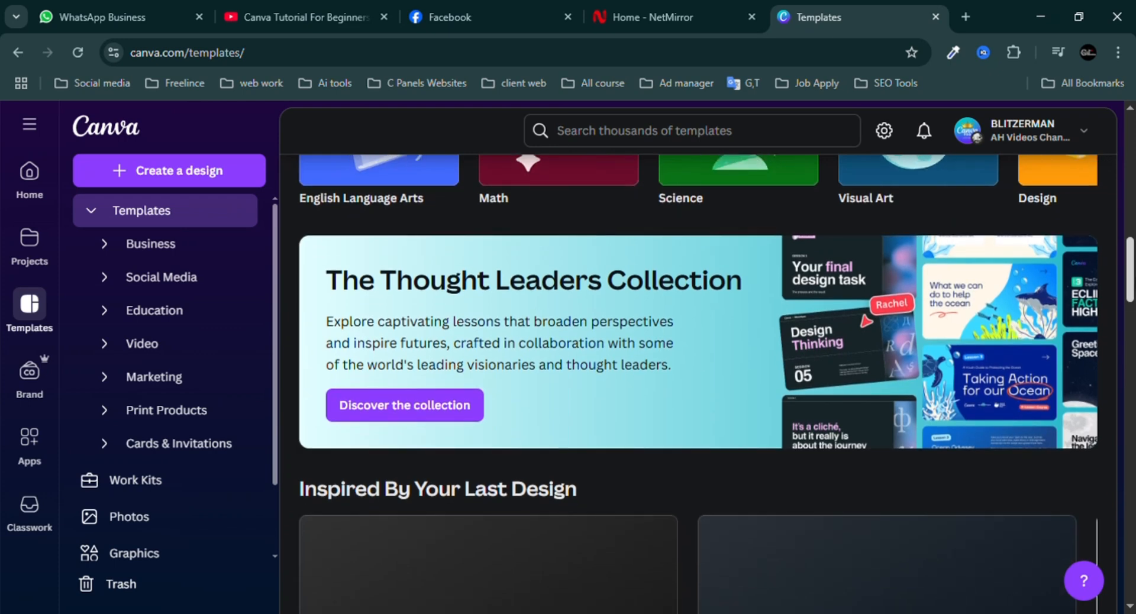
scroll(1133, 318, "down", 5)
scroll(1133, 318, "down", 1)
scroll(1133, 318, "down", 5)
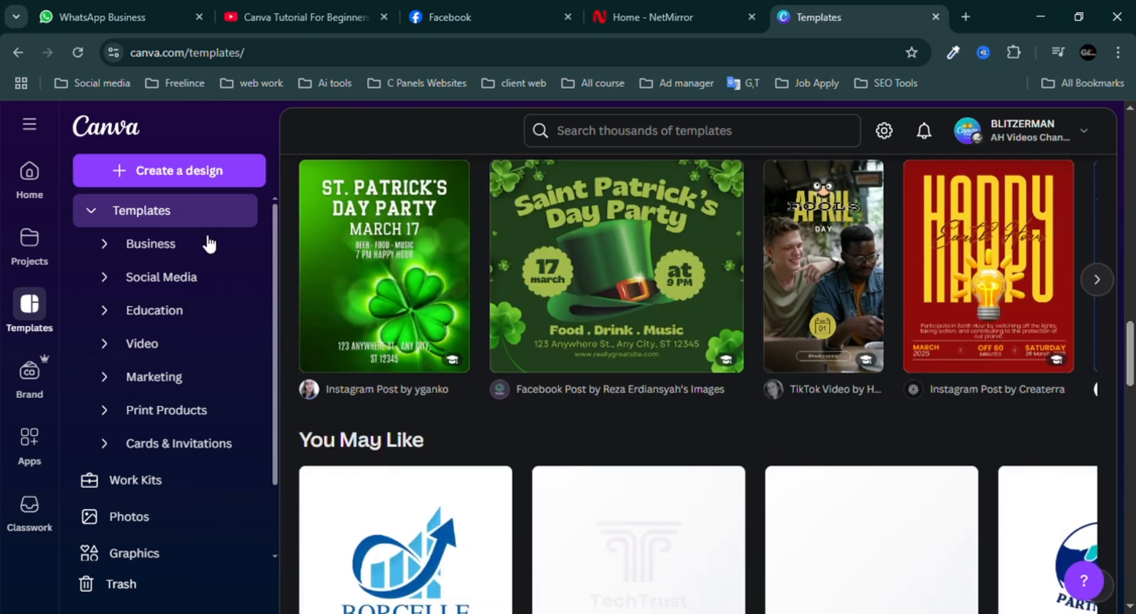
Step: Expand the Business template category and look through its subcategories
left_click(106, 245)
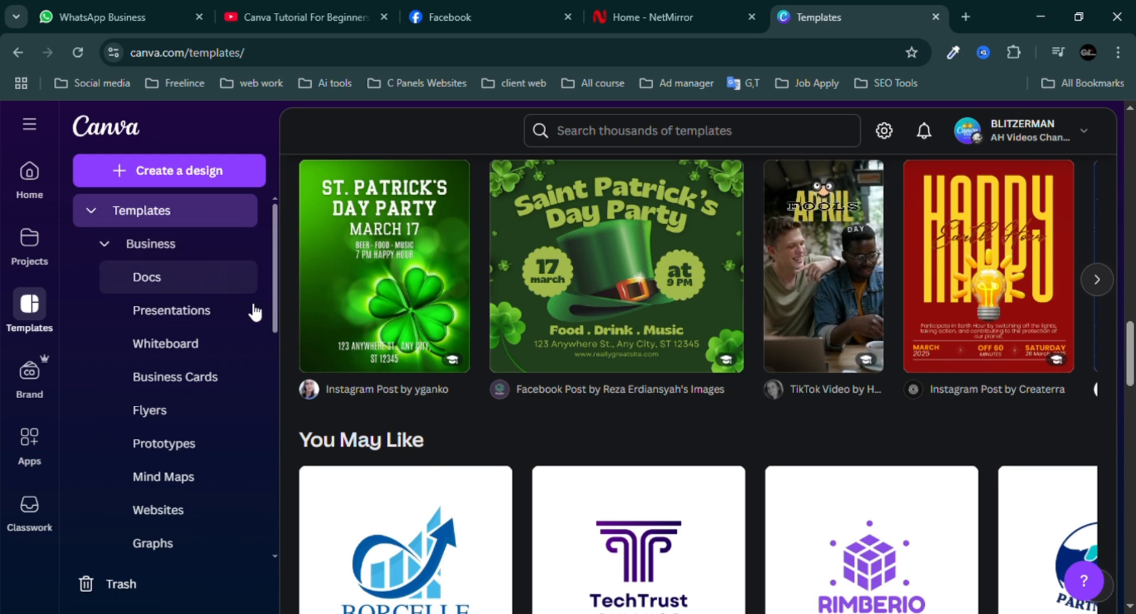
scroll(274, 285, "down", 1)
left_click_drag(274, 285, 275, 379)
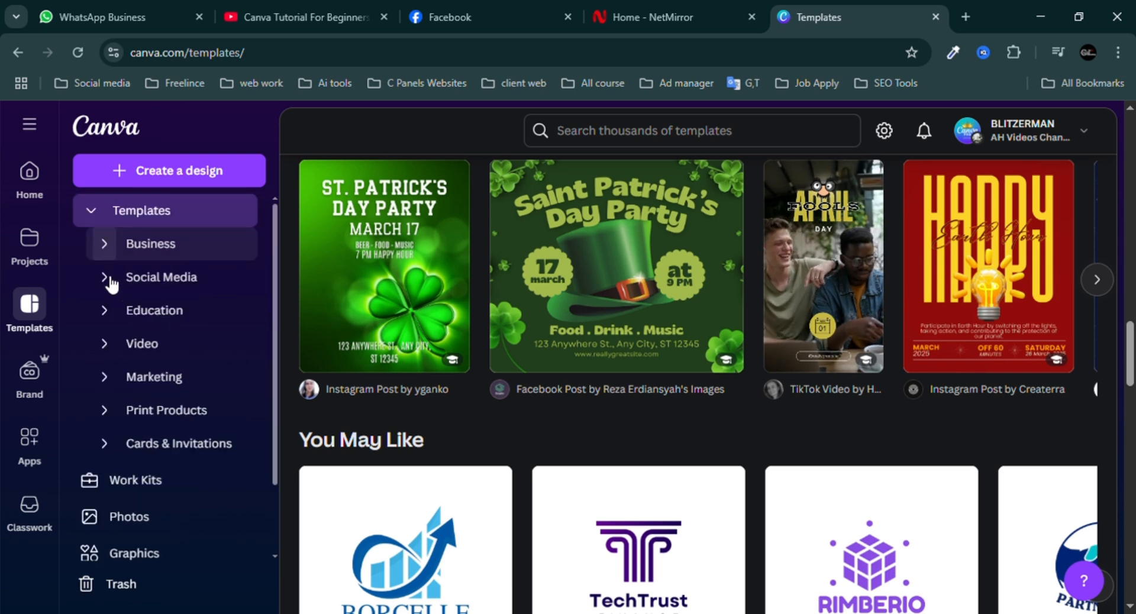
Step: Expand the Social Media template category and look through its post, story, video and ad formats
left_click(105, 278)
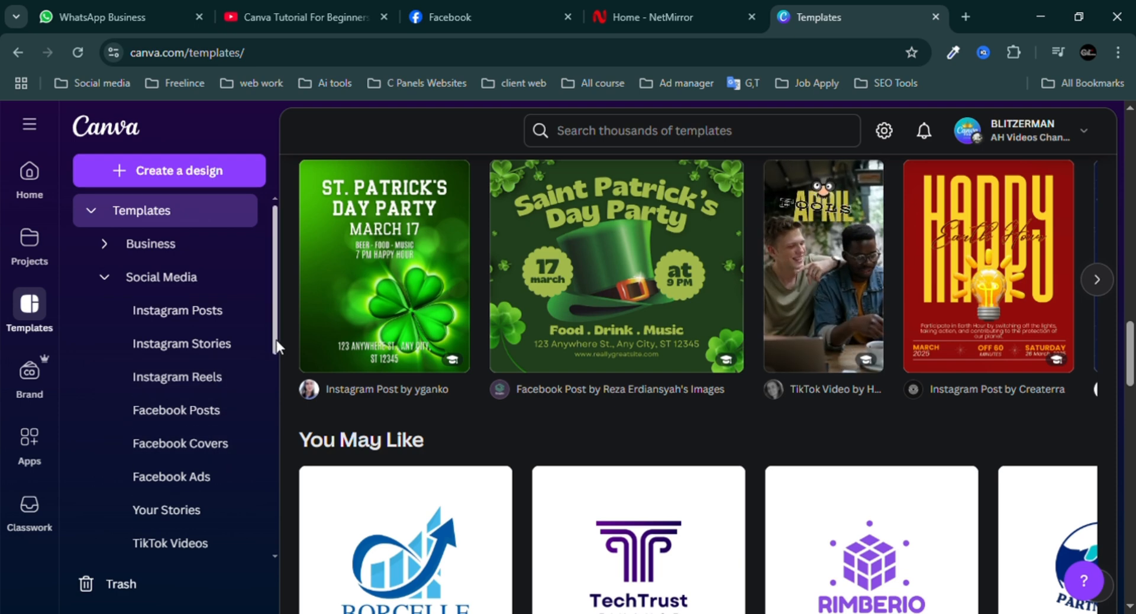
scroll(277, 346, "down", 1)
left_click_drag(278, 351, 273, 435)
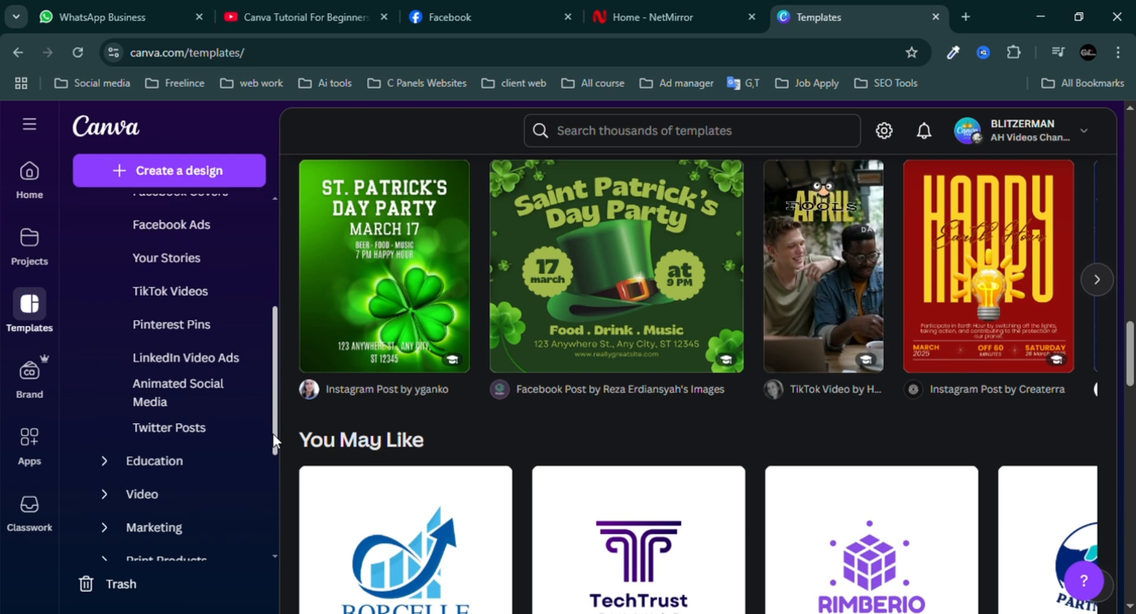
left_click_drag(277, 425, 275, 467)
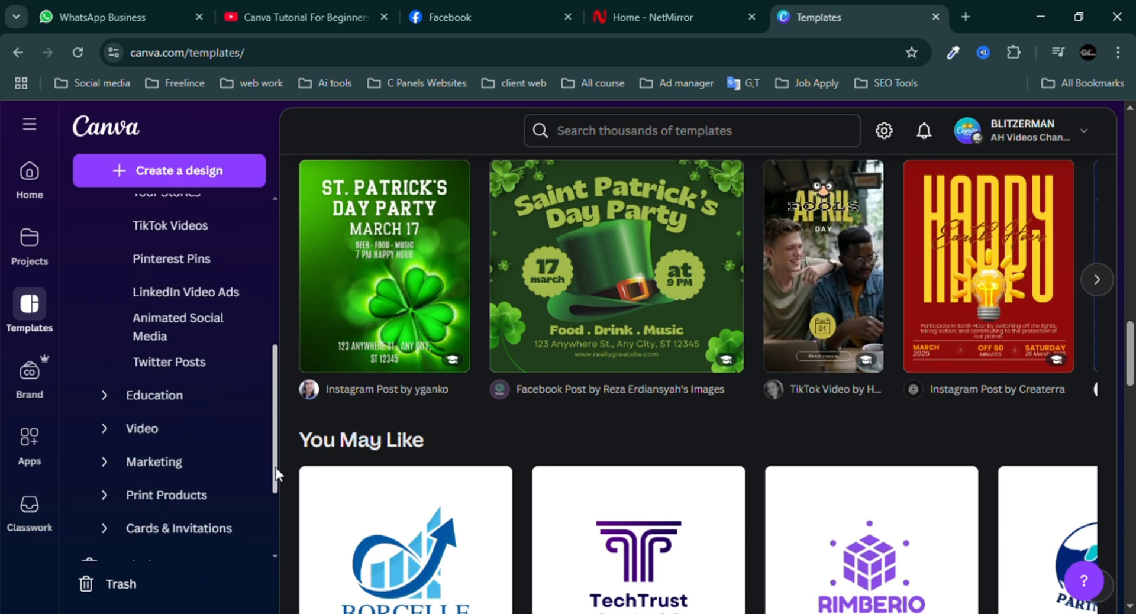
Step: Expand the Education template category and its Subject group, and look through the school subjects
left_click(106, 365)
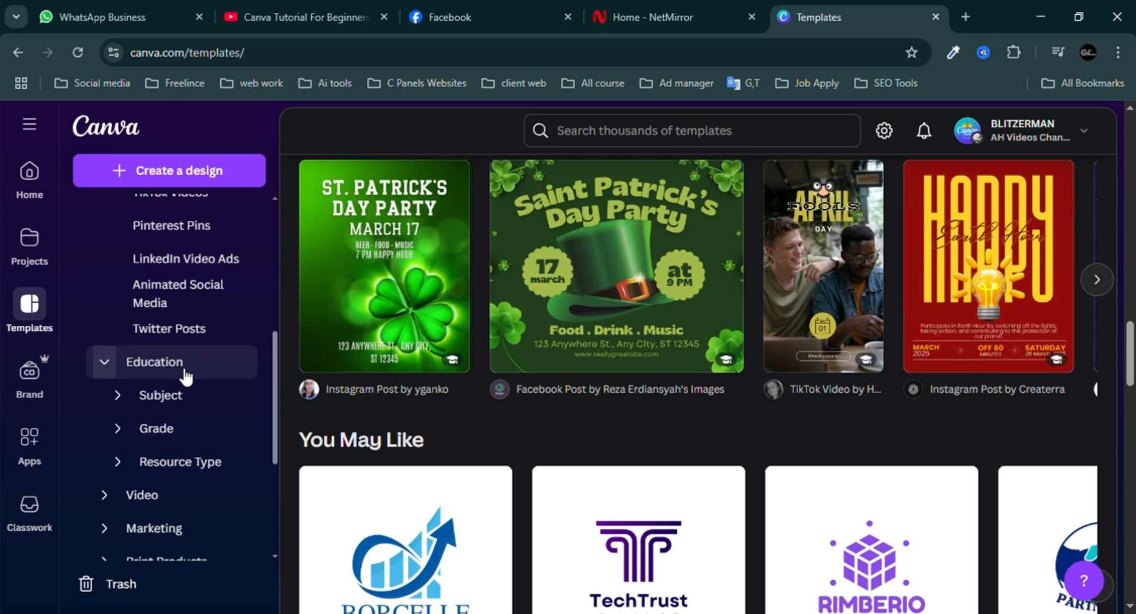
left_click_drag(277, 359, 278, 371)
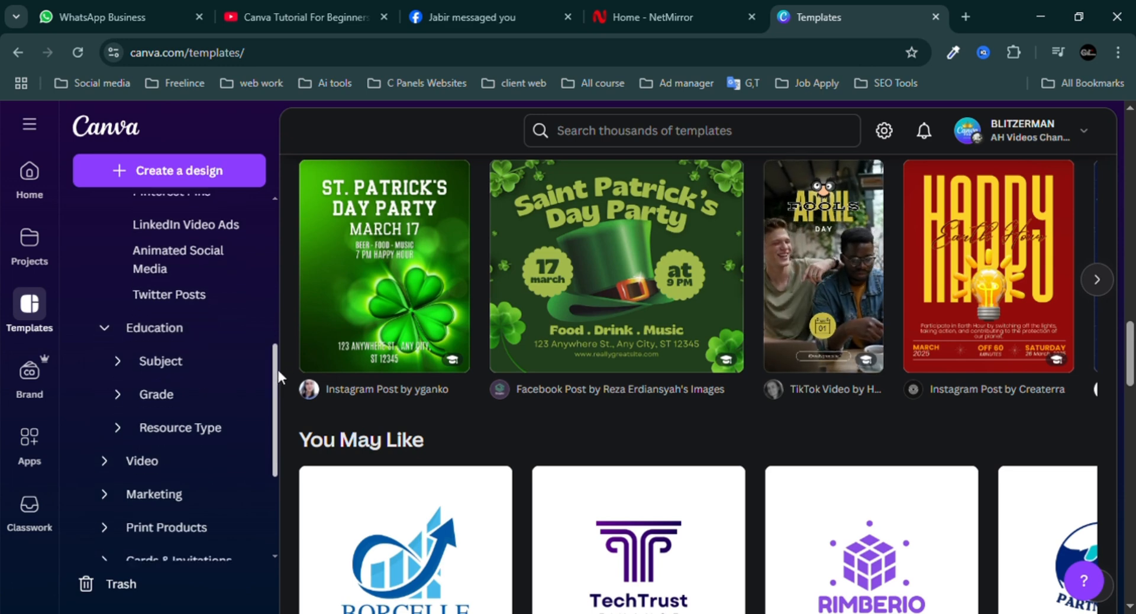
left_click(118, 362)
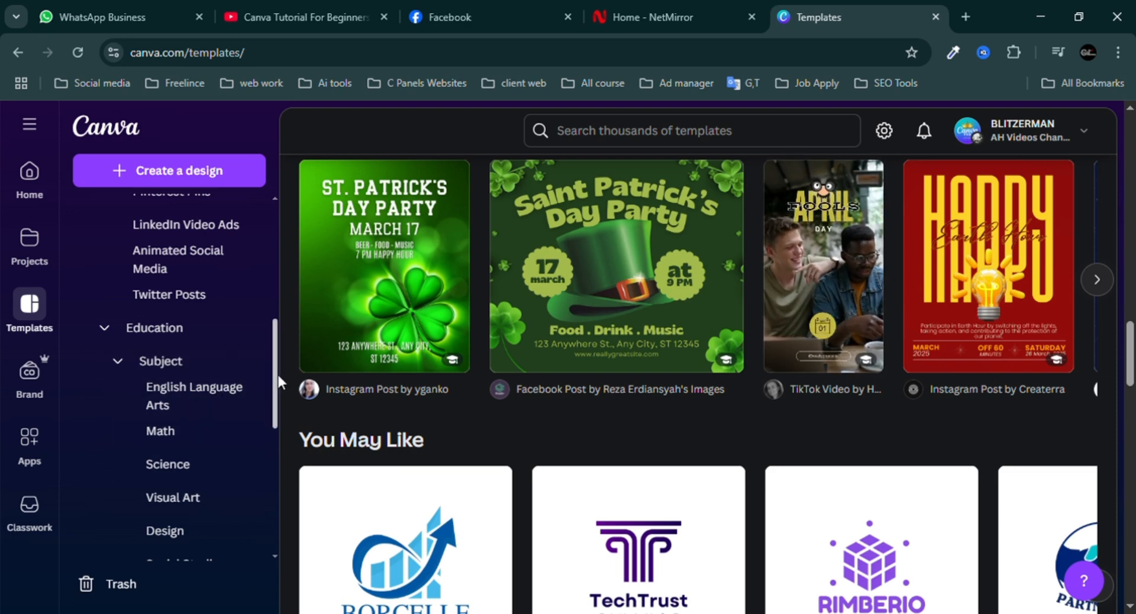
left_click_drag(279, 375, 274, 449)
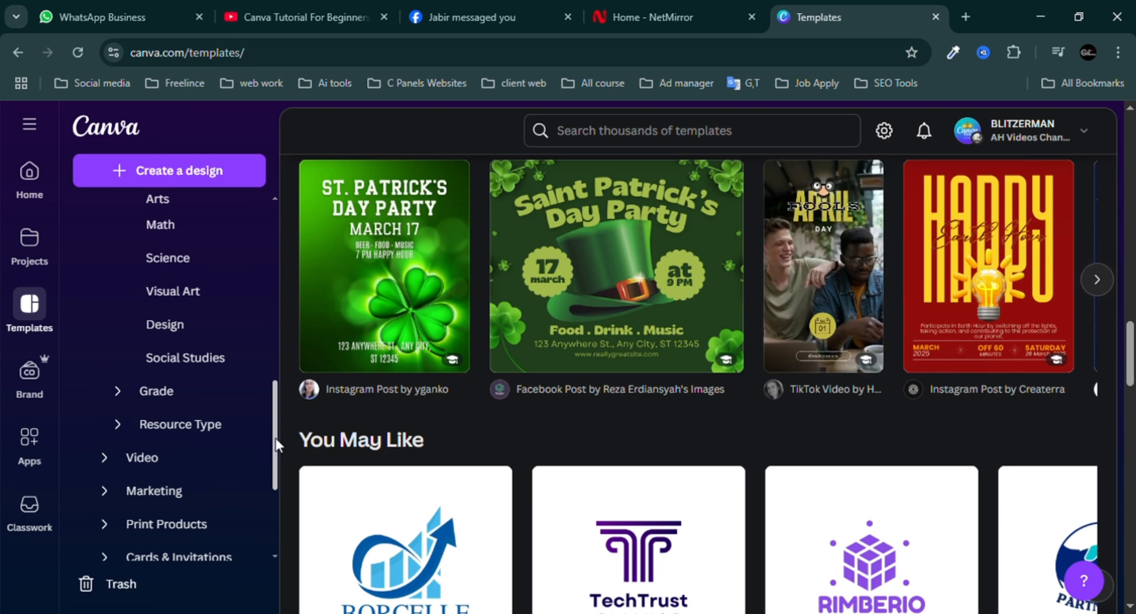
Step: Expand the Grade group under Education and look through the grade levels from Pre-school to Grade 12
scroll(274, 441, "down", 1)
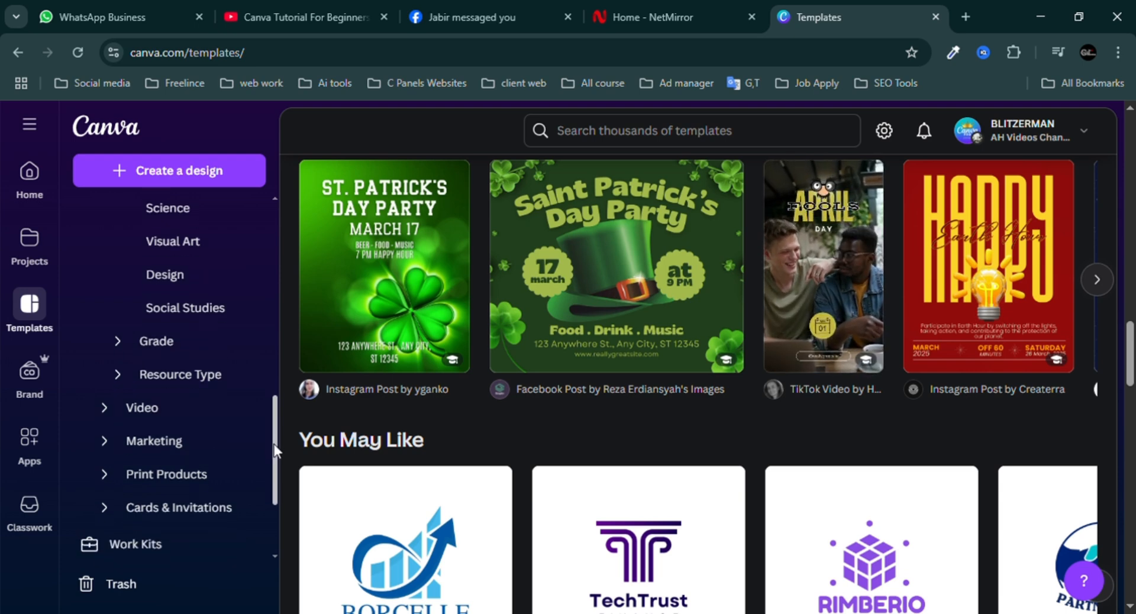
left_click(122, 341)
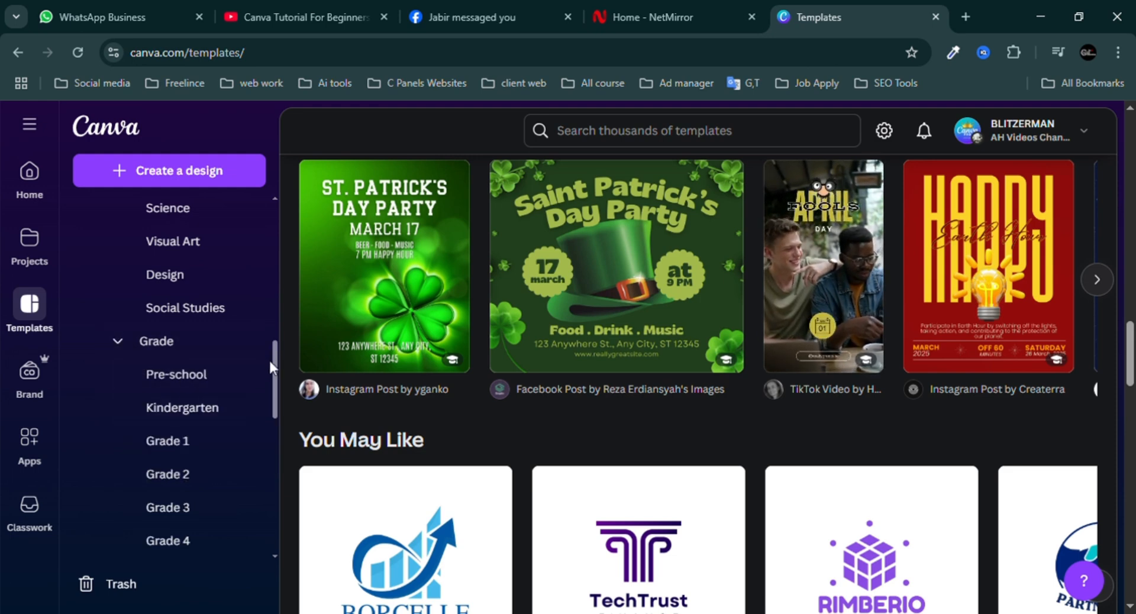
left_click_drag(276, 368, 277, 467)
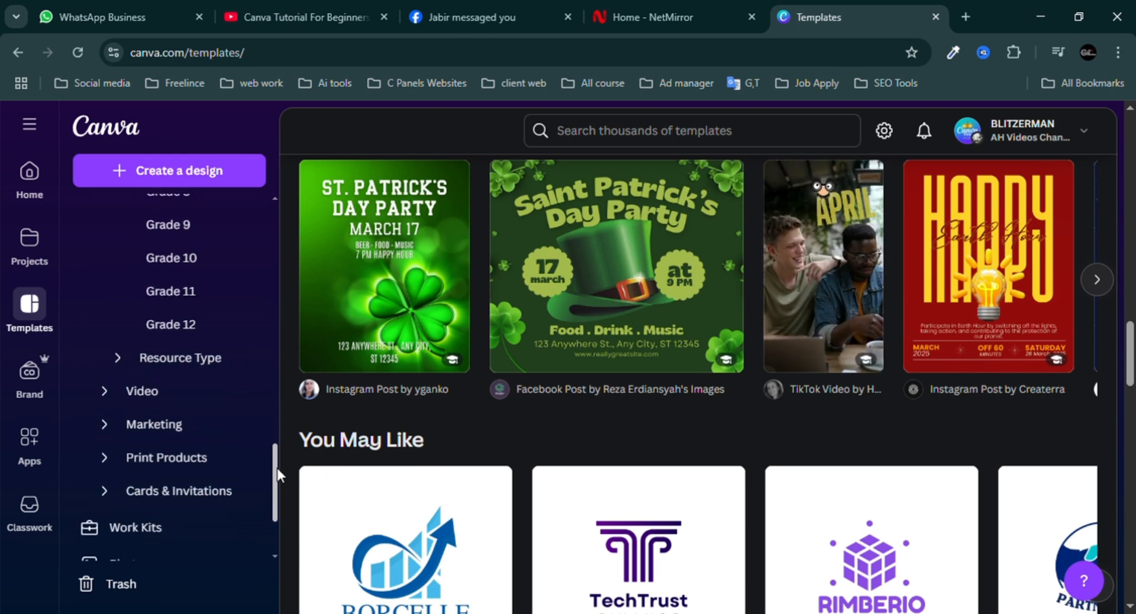
Step: Expand the Video and Marketing template categories to look through their formats, and collapse Marketing again
left_click(104, 393)
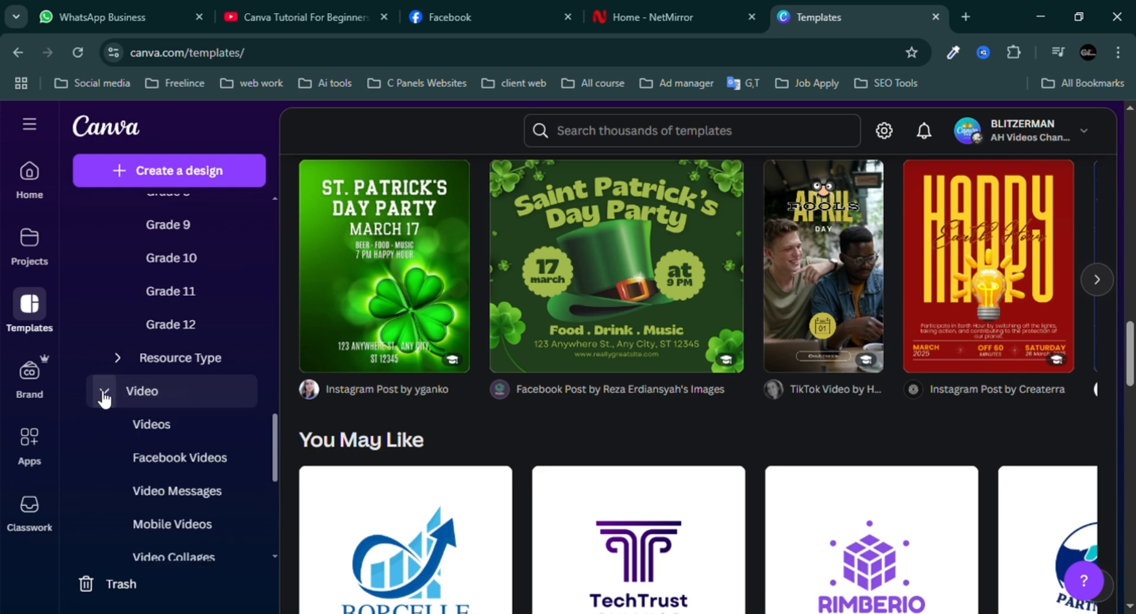
left_click_drag(275, 429, 274, 507)
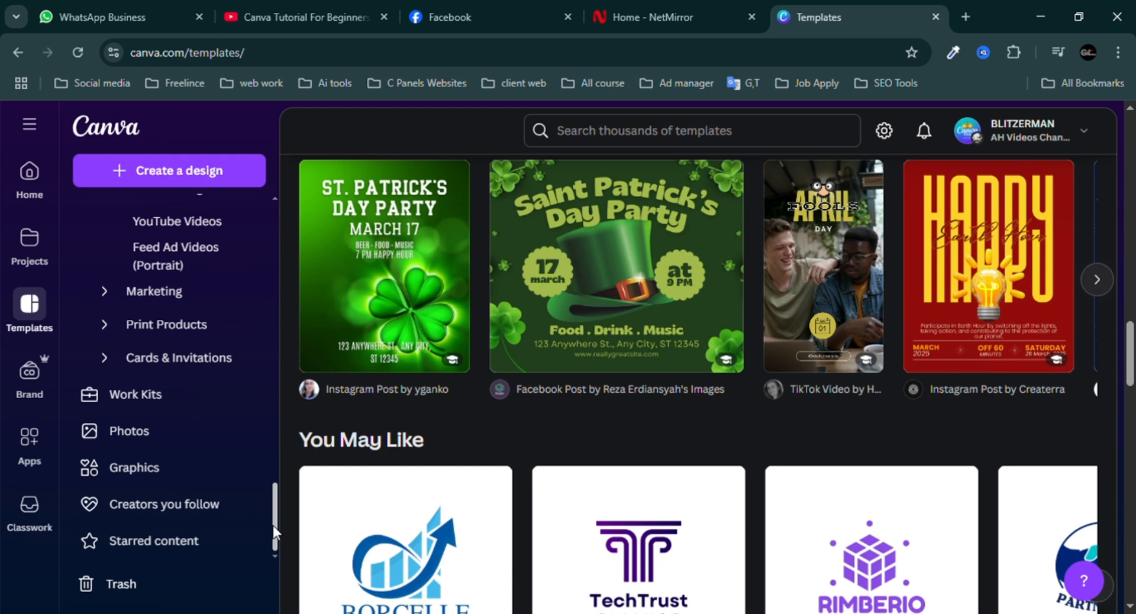
left_click(112, 296)
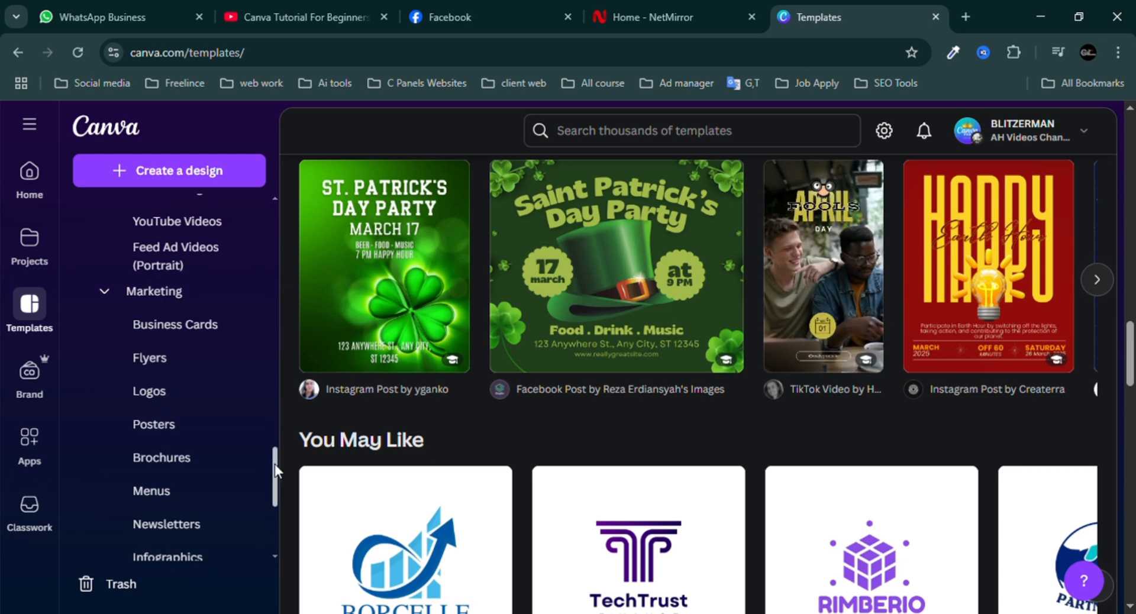
scroll(274, 473, "down", 2)
scroll(272, 456, "up", 2)
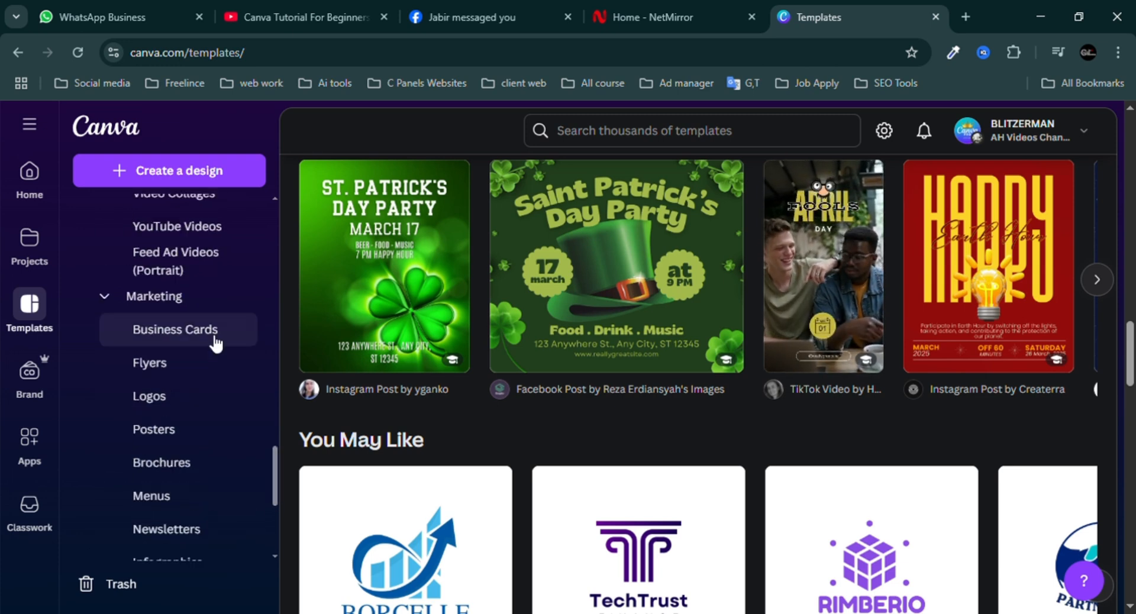
left_click(103, 297)
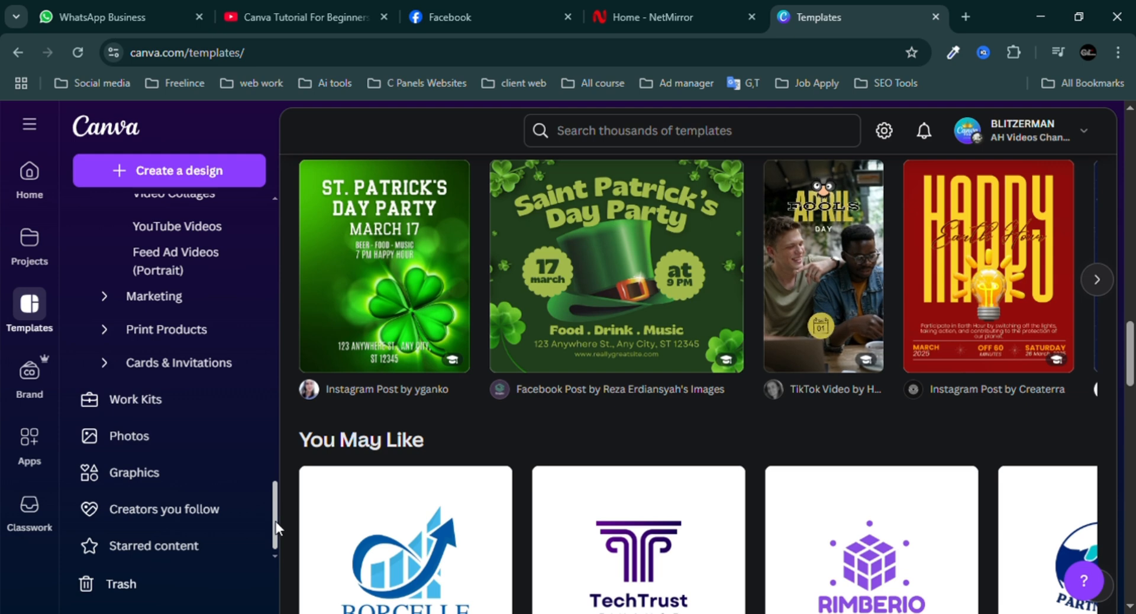
Step: Collapse the expanded Social Media, Education and Video template categories
left_click_drag(275, 520, 275, 223)
left_click(103, 278)
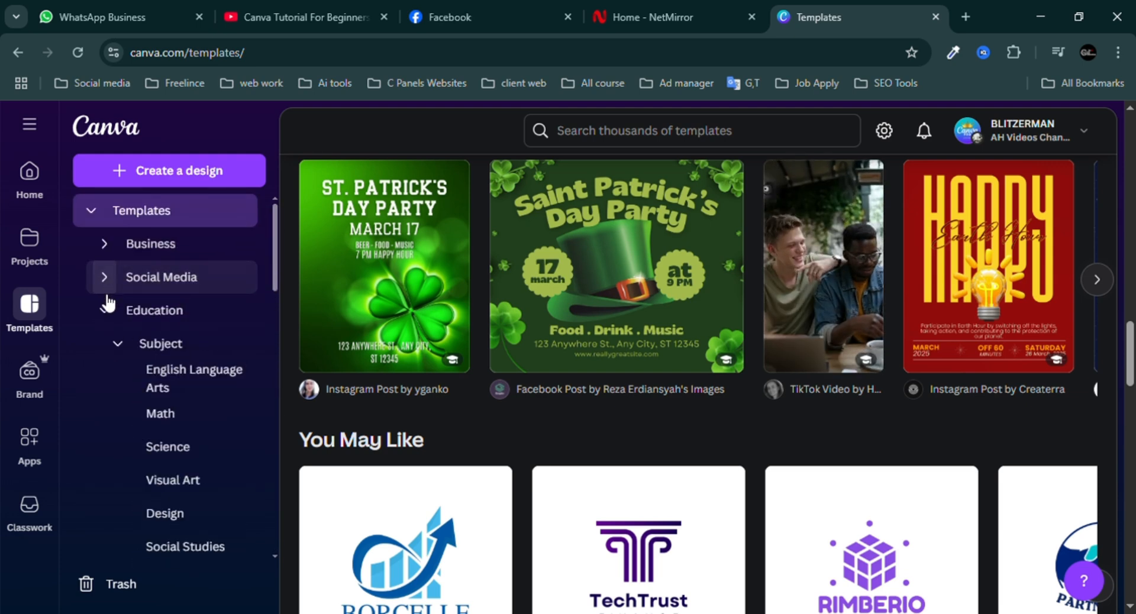
left_click(105, 311)
left_click(104, 344)
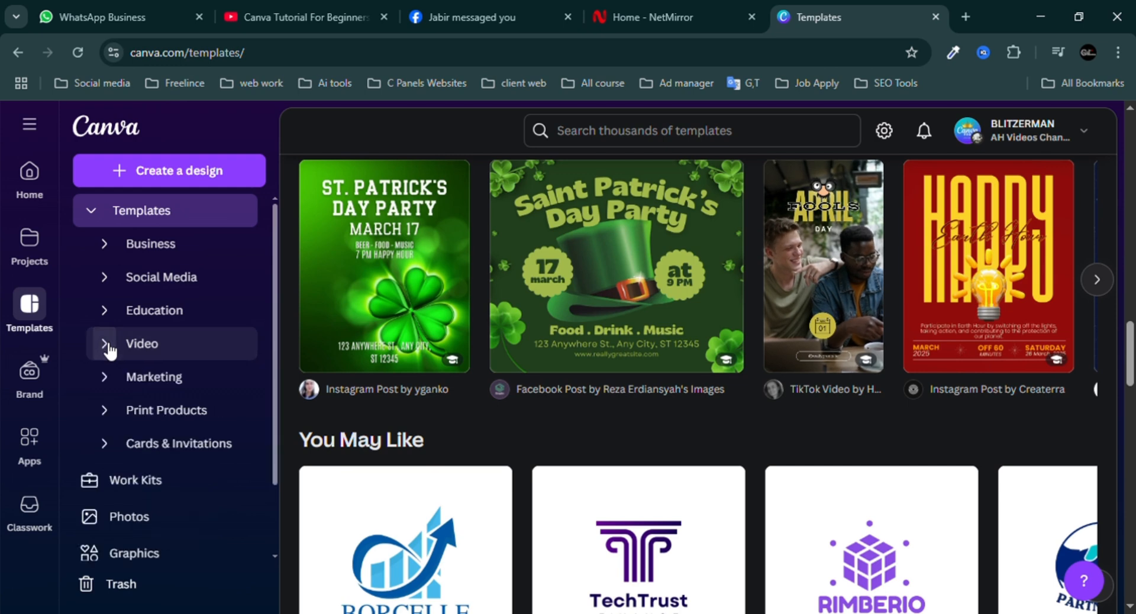
Step: Expand the Business template category and open its Docs templates in a separate browser tab
left_click(109, 249)
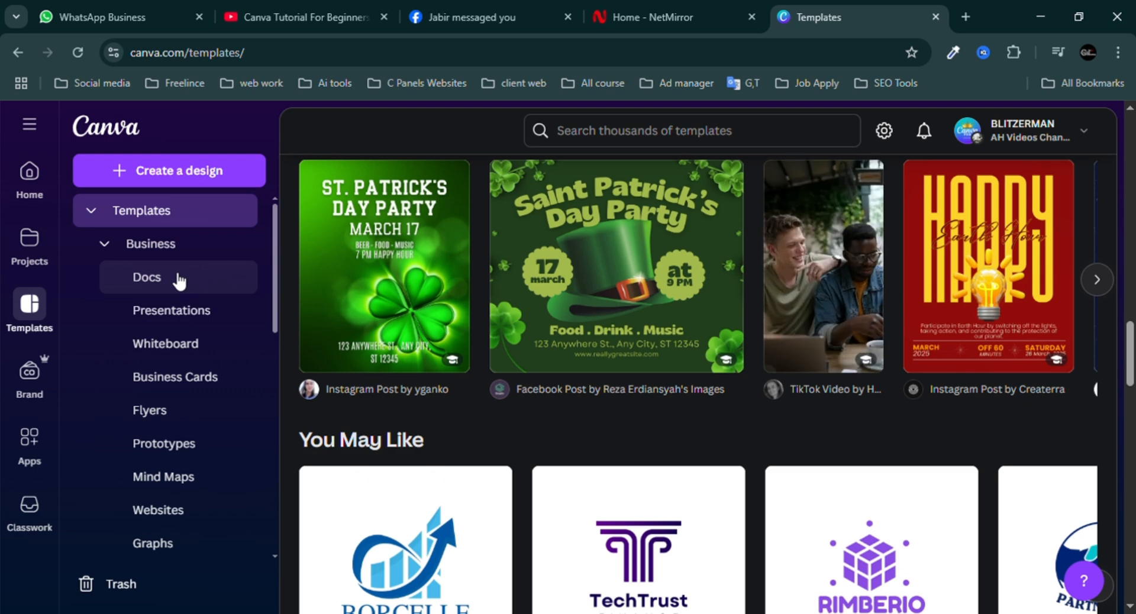
middle_click(222, 289)
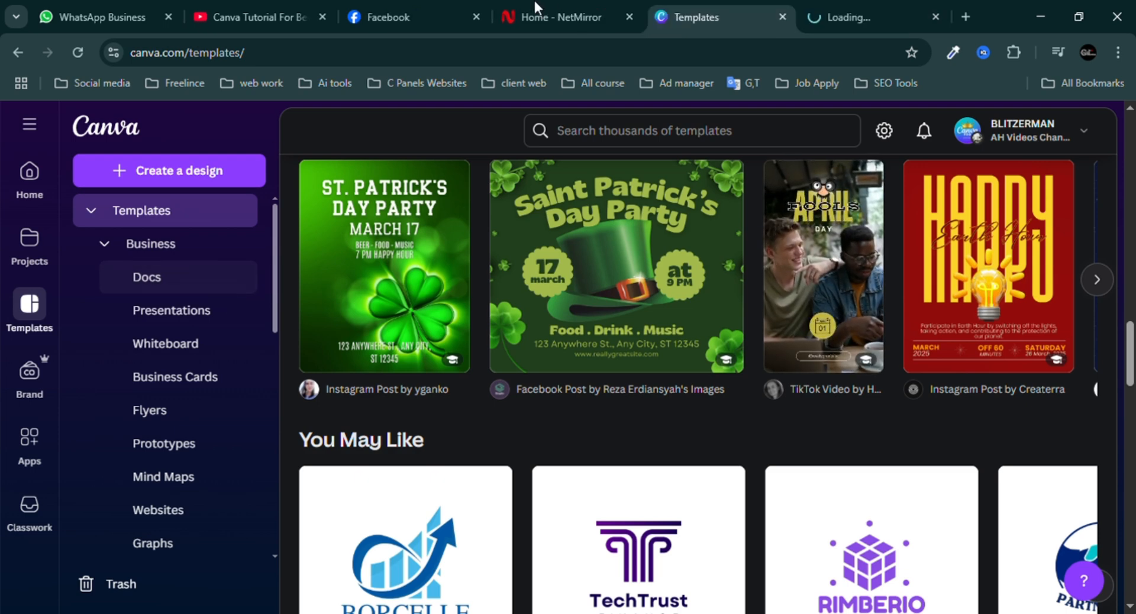
left_click(827, 1)
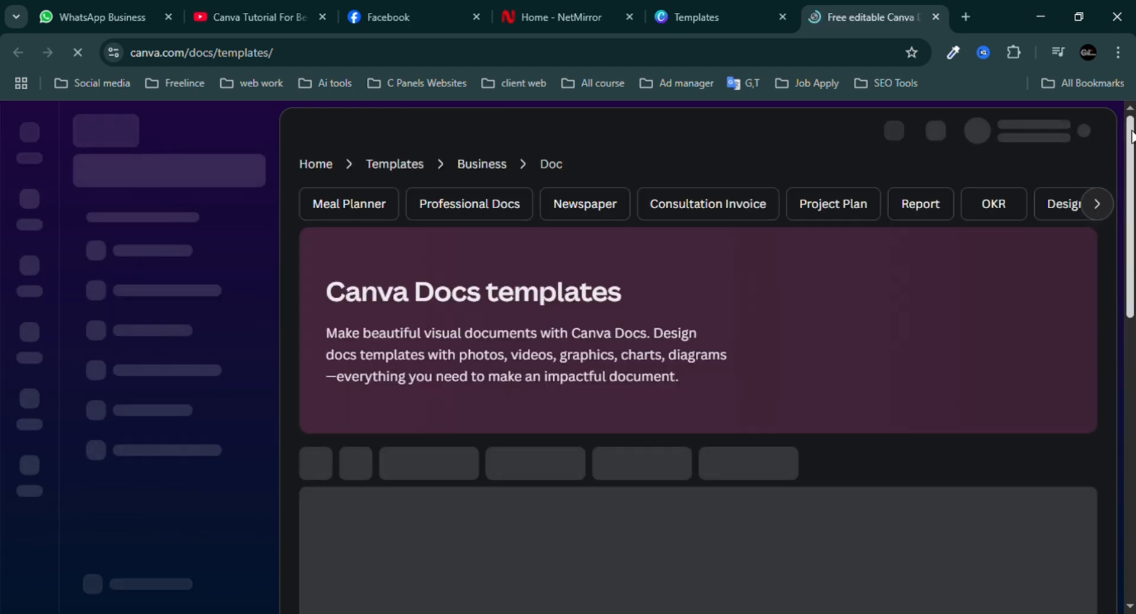
Step: Open the black-and-white Contractor Invoice Professional Doc template for customizing, and close the leftover Docs templates tab
scroll(699, 355, "down", 1)
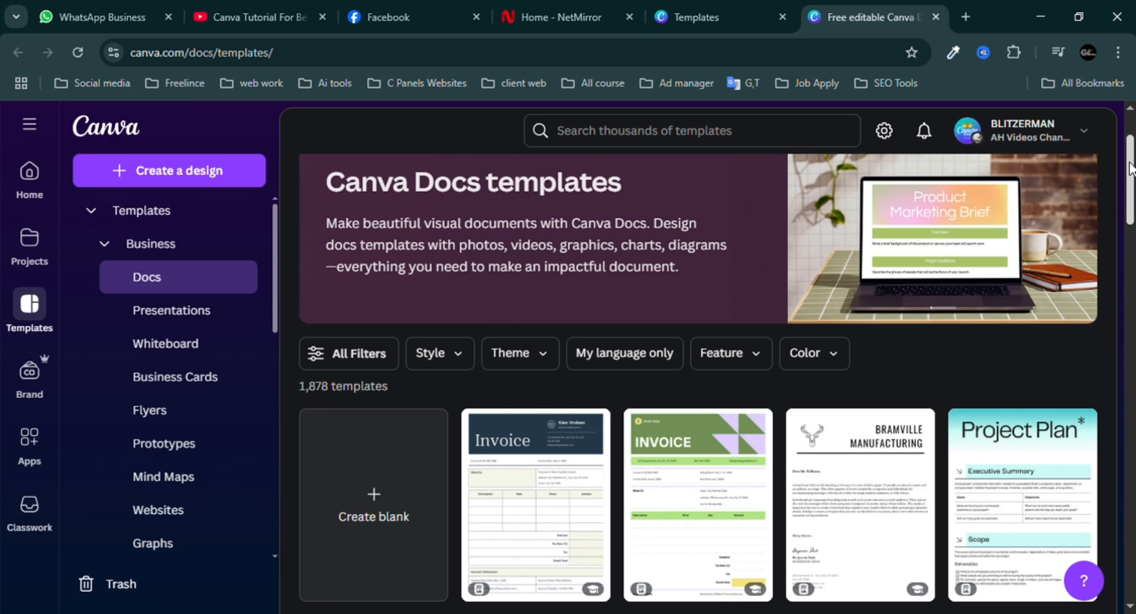
scroll(698, 384, "down", 4)
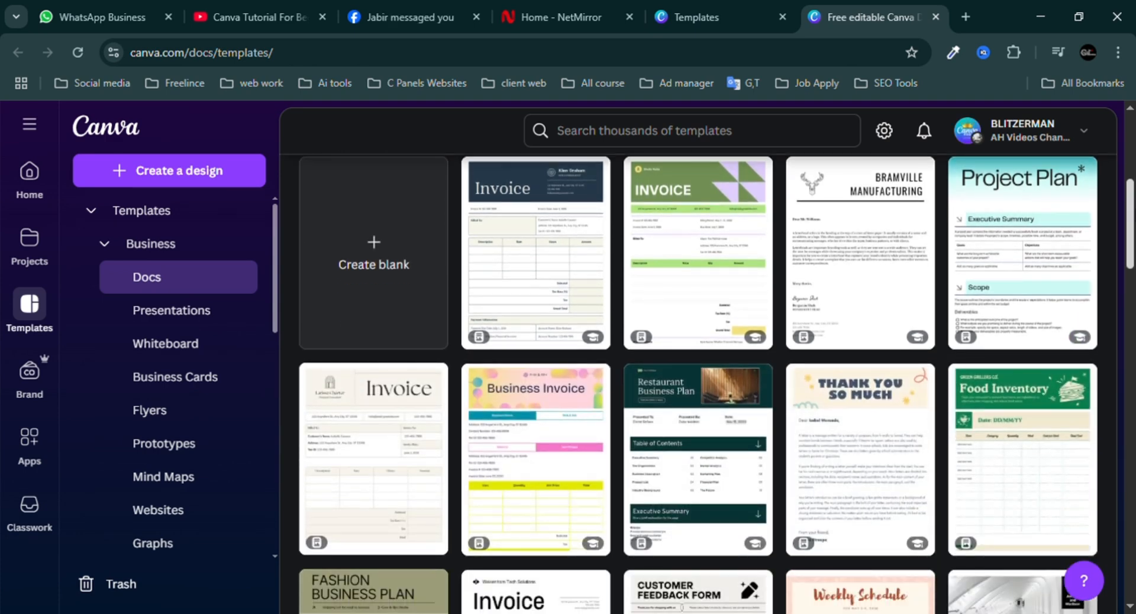
scroll(1131, 273, "down", 5)
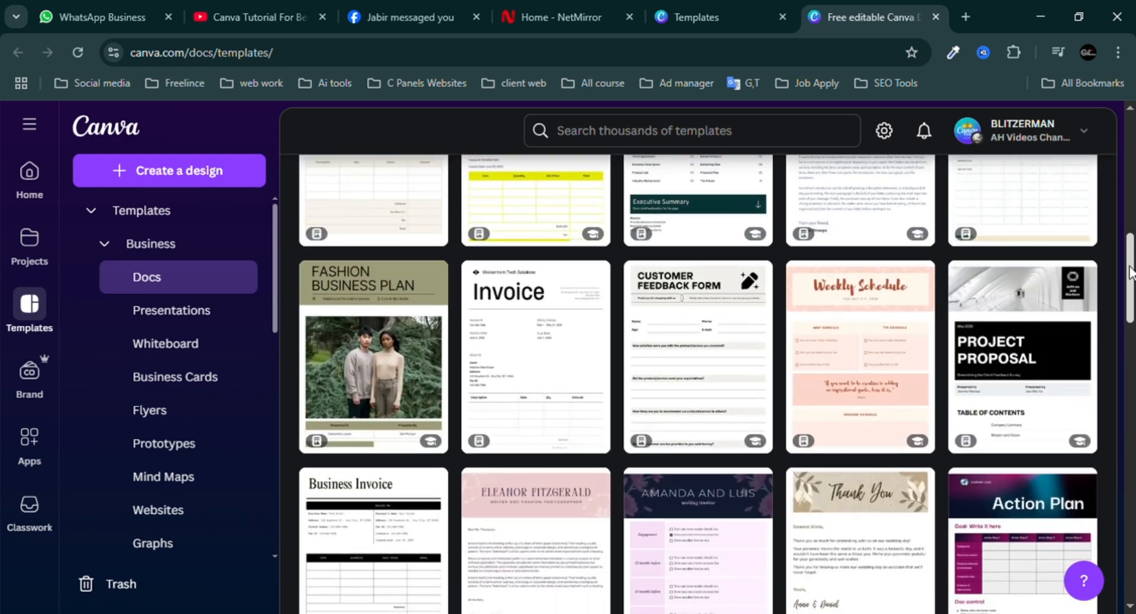
mouse_move(1131, 272)
left_mouse_down()
mouse_move(1131, 293)
mouse_move(1131, 275)
left_mouse_up()
left_click(527, 319)
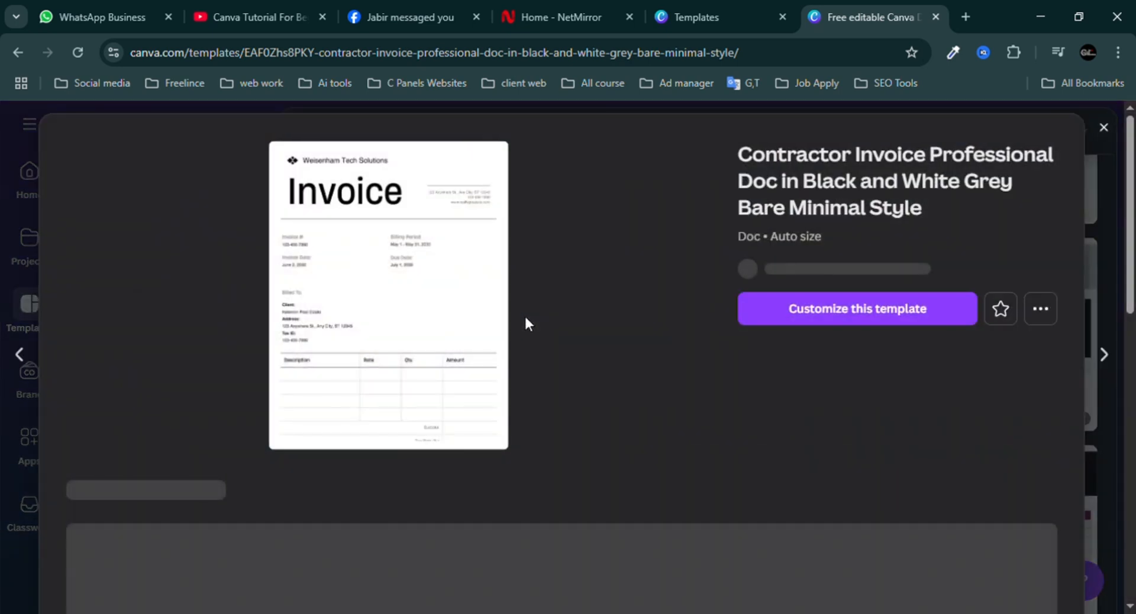
left_click(793, 333)
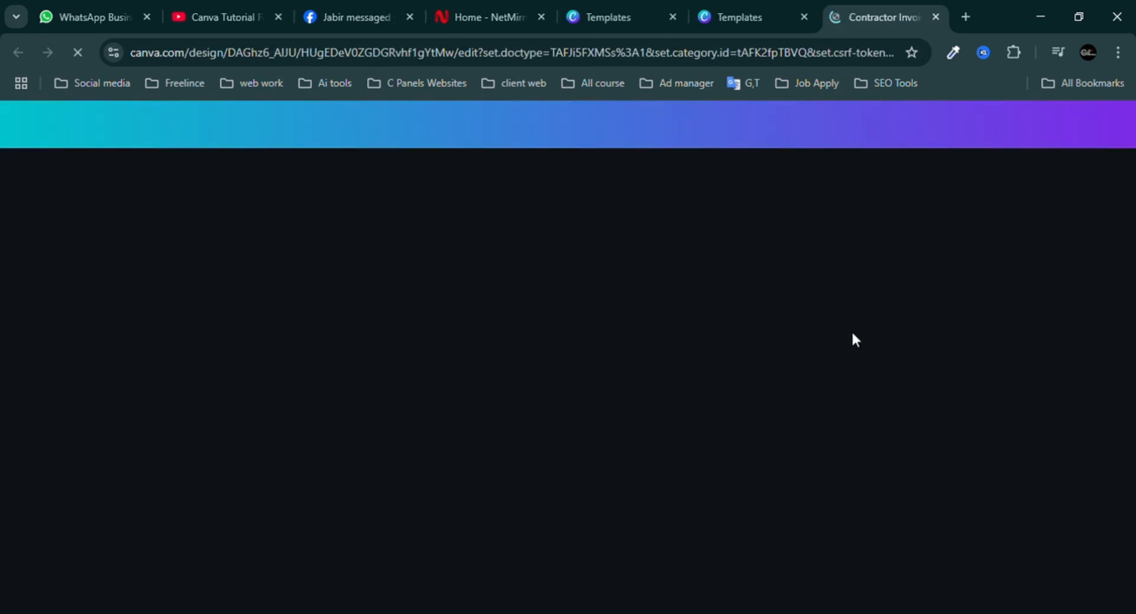
left_click(809, 18)
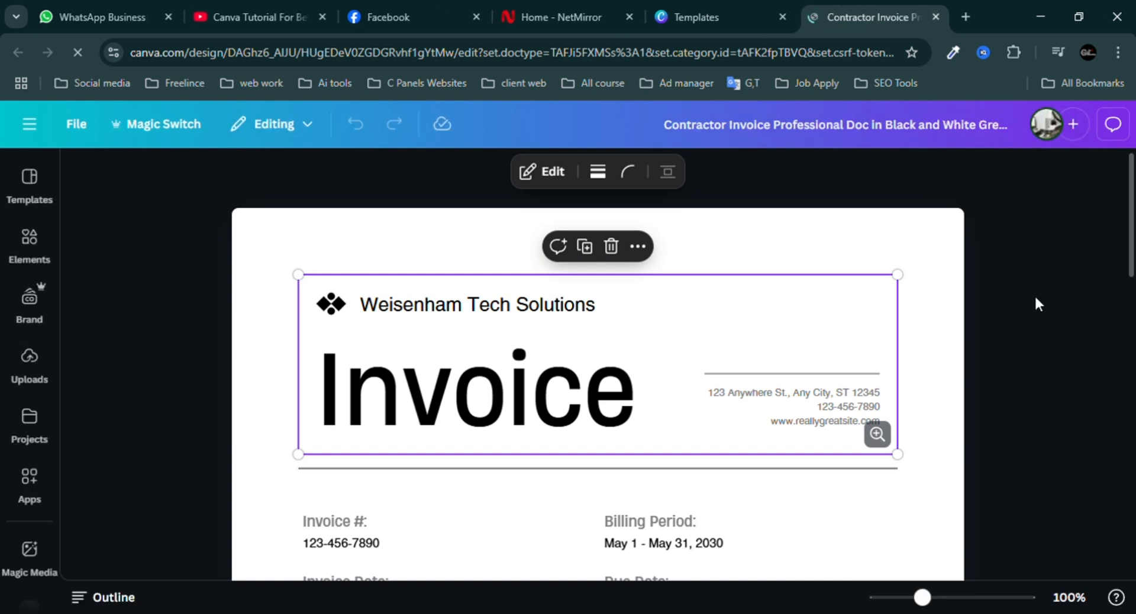
Step: Look through the invoice document from its header and billing details down to the item table
left_click_drag(1133, 173, 1133, 193)
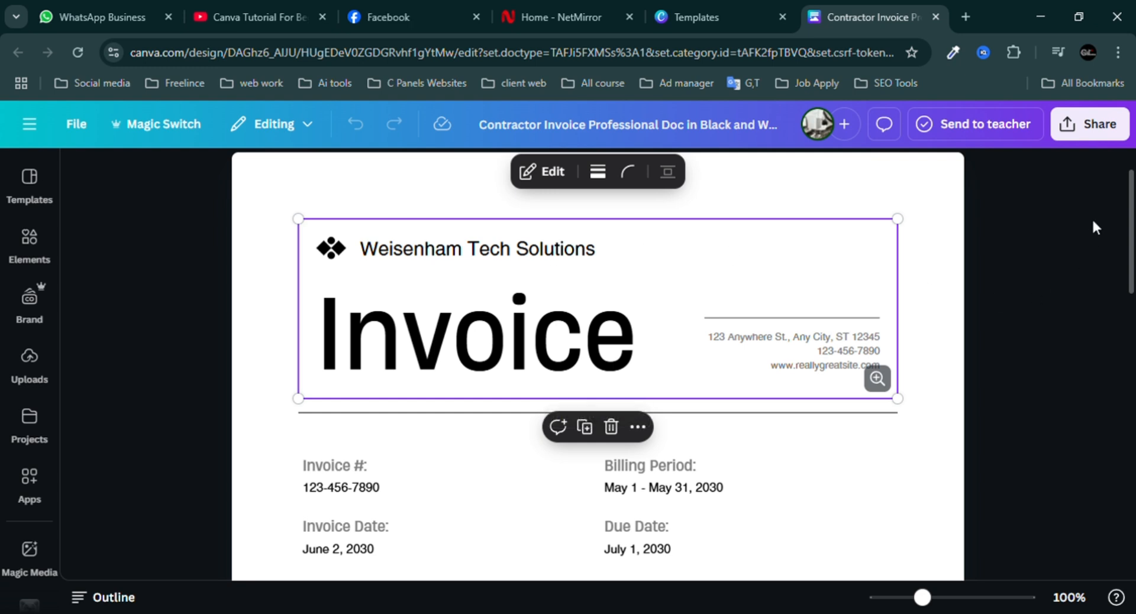
mouse_move(1131, 205)
left_mouse_down()
mouse_move(1131, 245)
mouse_move(1131, 219)
left_mouse_up()
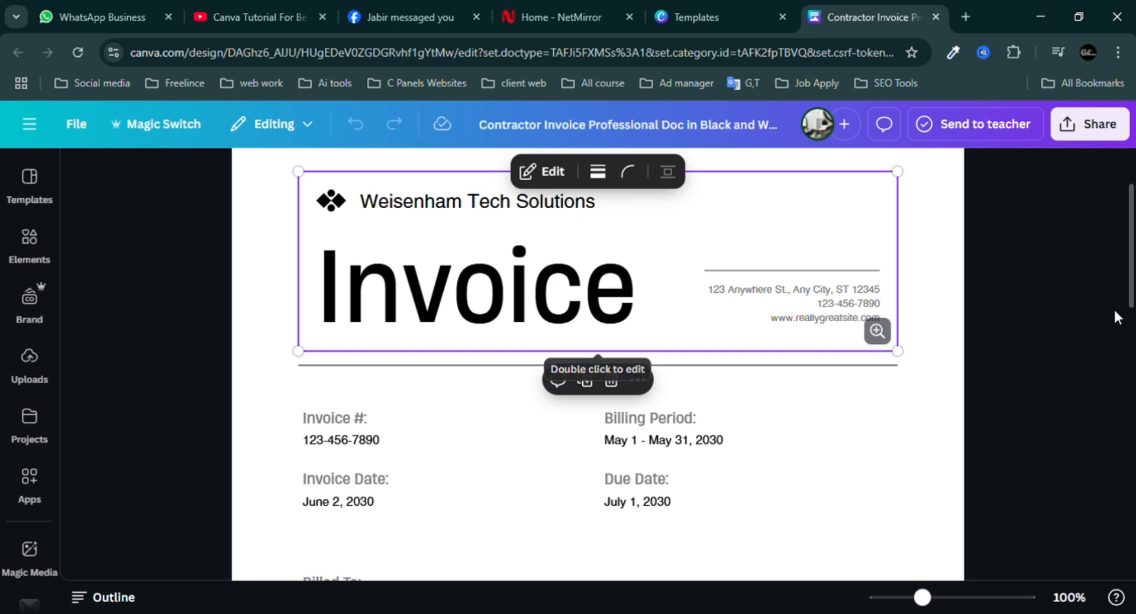
left_click_drag(1132, 258, 1133, 290)
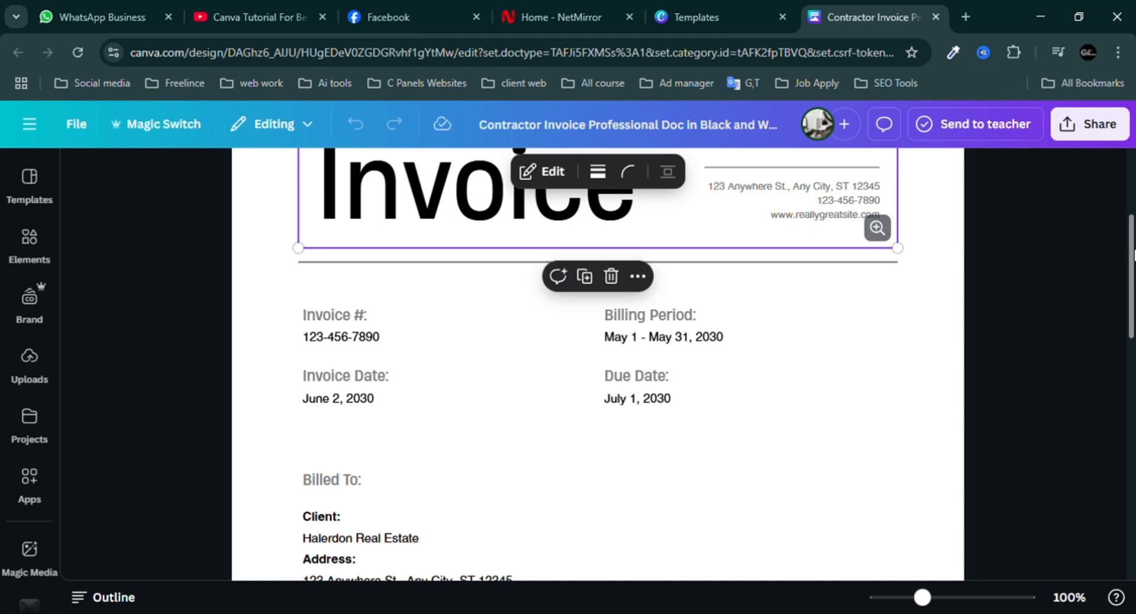
left_click_drag(1134, 253, 1133, 258)
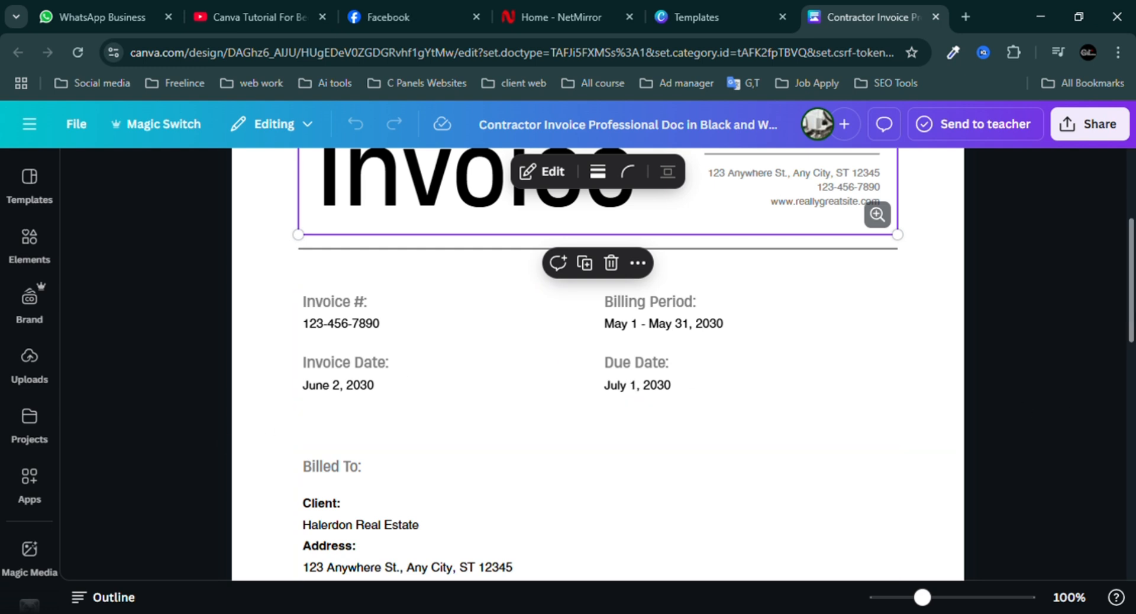
scroll(1133, 363, "down", 3)
left_click_drag(1133, 364, 1133, 372)
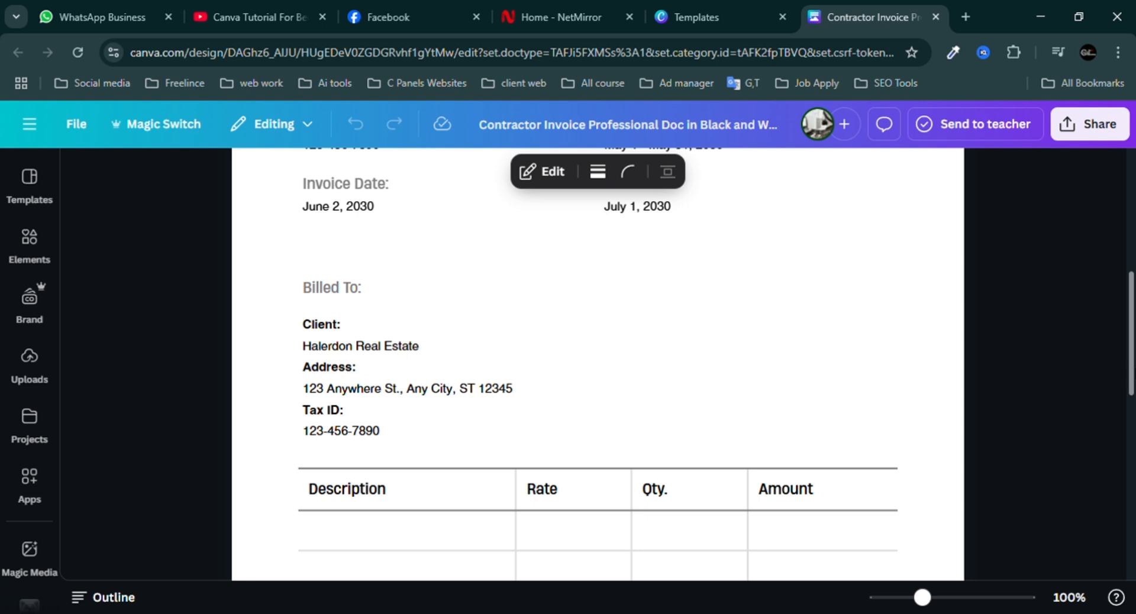
left_click_drag(1130, 355, 1131, 425)
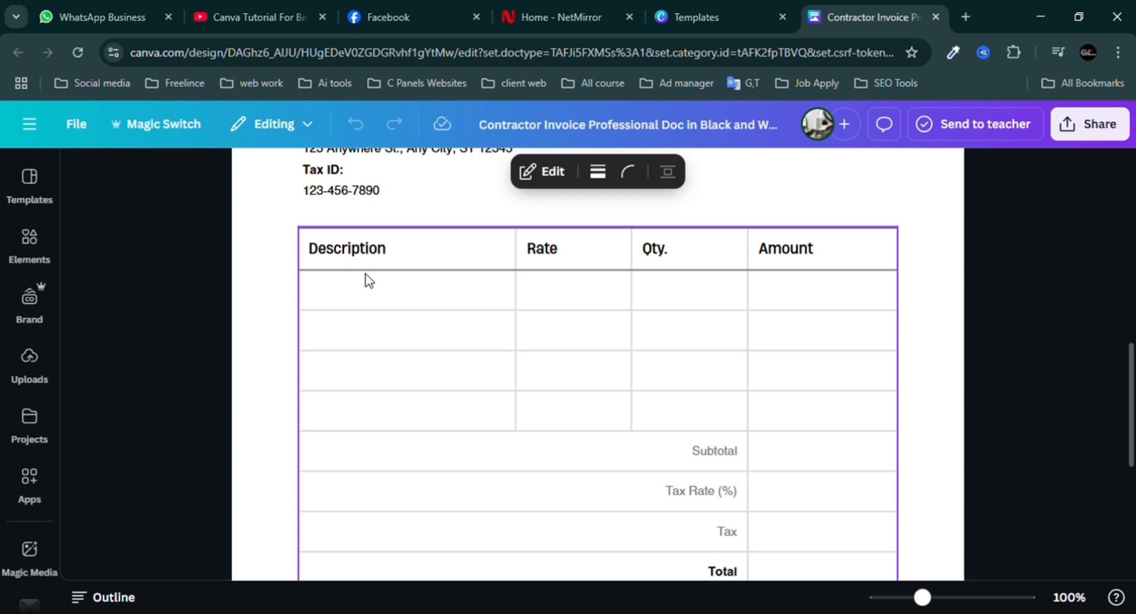
Step: Enter "graphics, logos" as the description in the first empty row of the invoice table
double_click(387, 300)
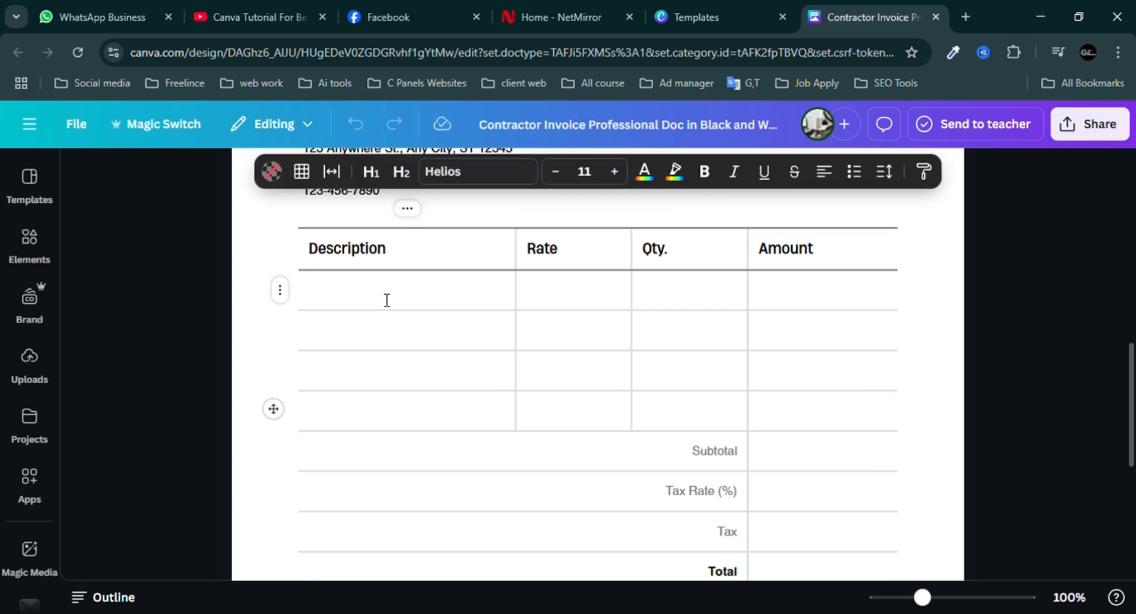
left_click(602, 298)
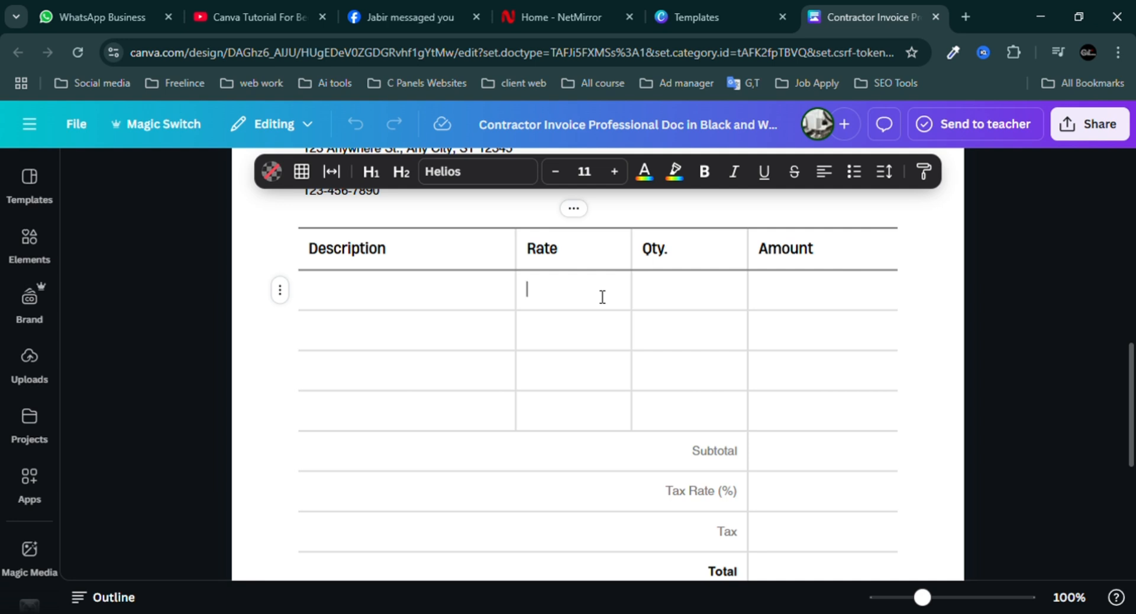
left_click(681, 297)
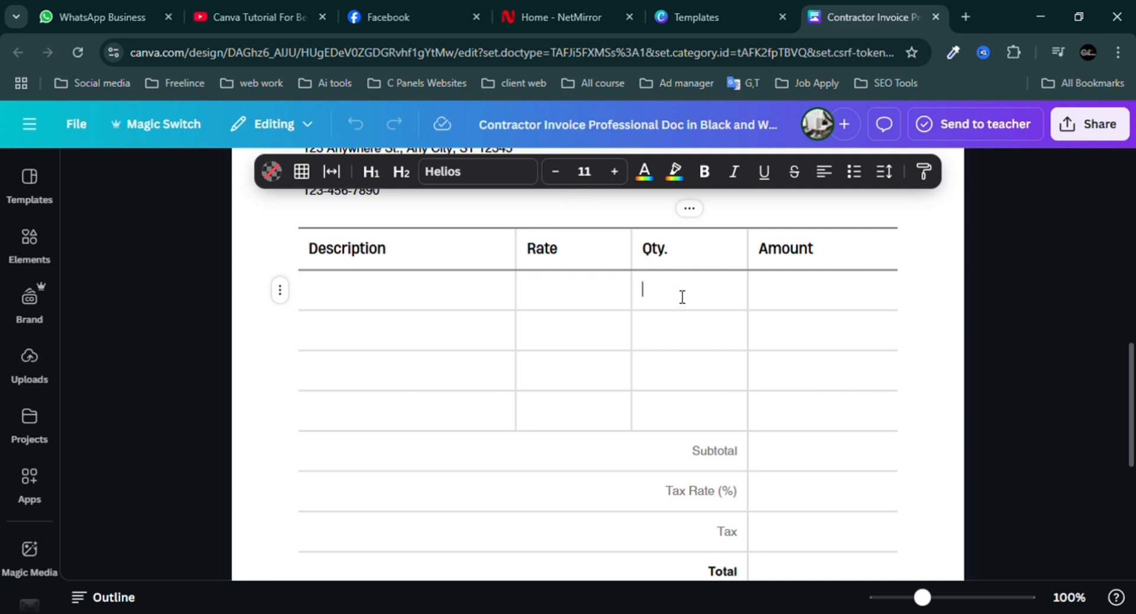
left_click(358, 300)
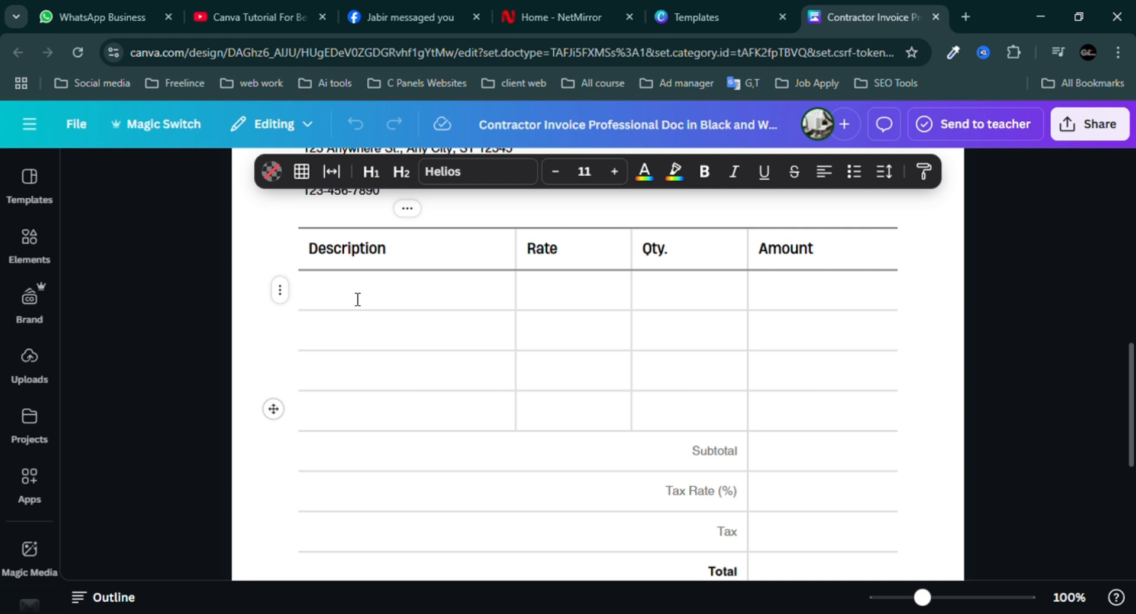
type("graphi")
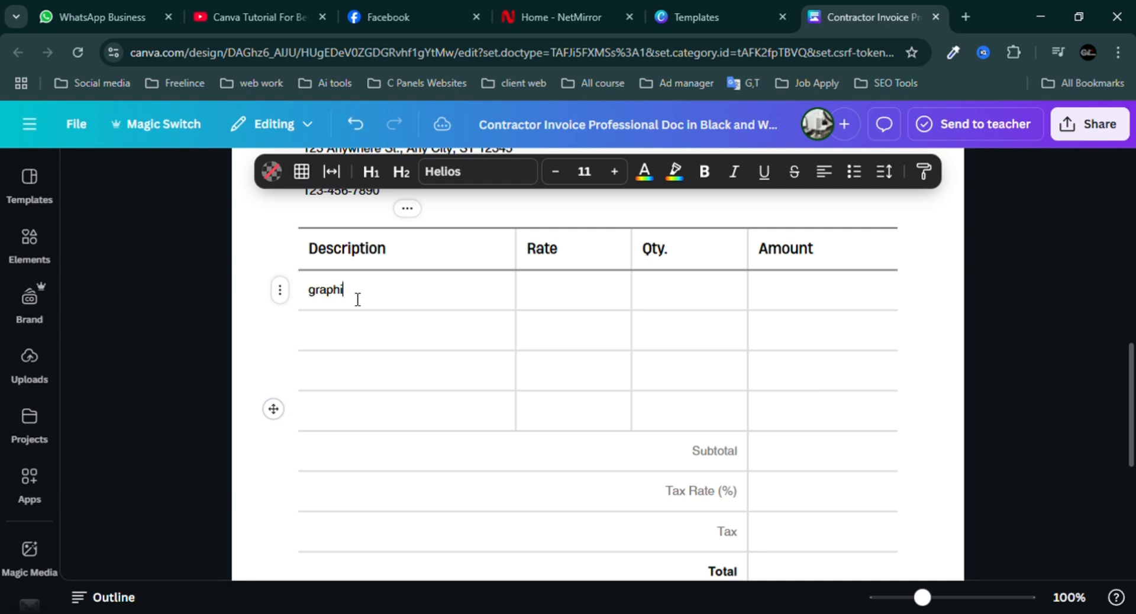
type("cs")
left_click(574, 297)
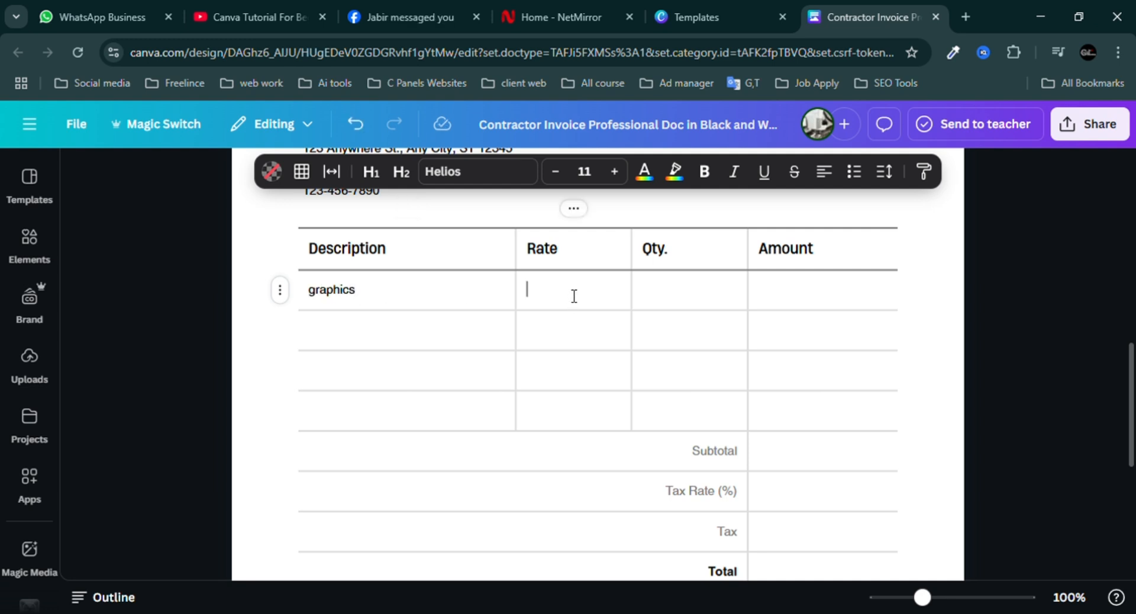
left_click(384, 288)
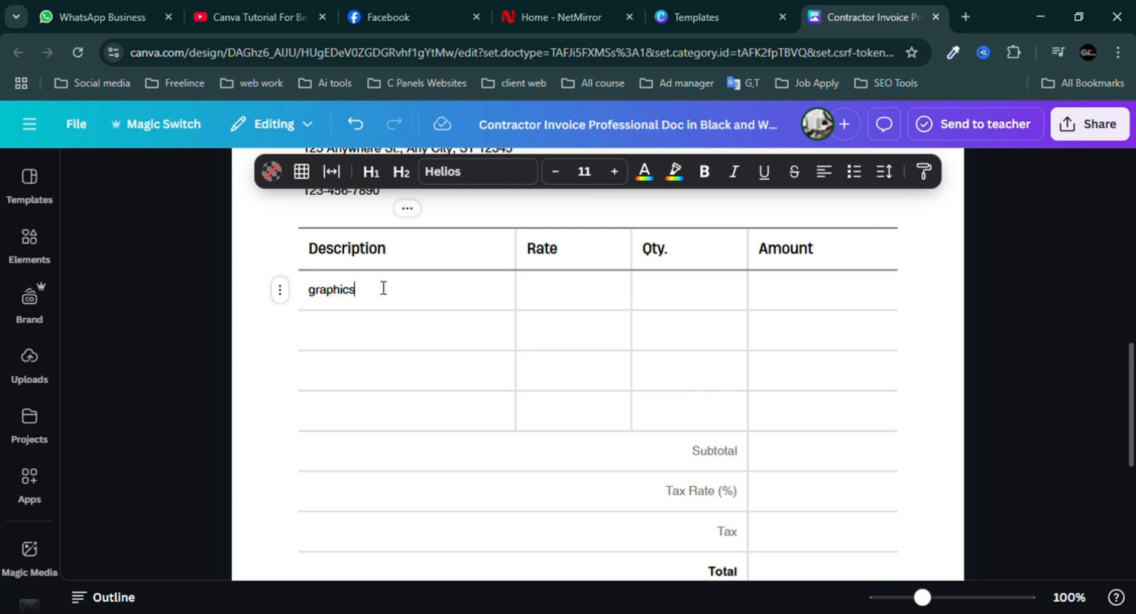
type(", logos")
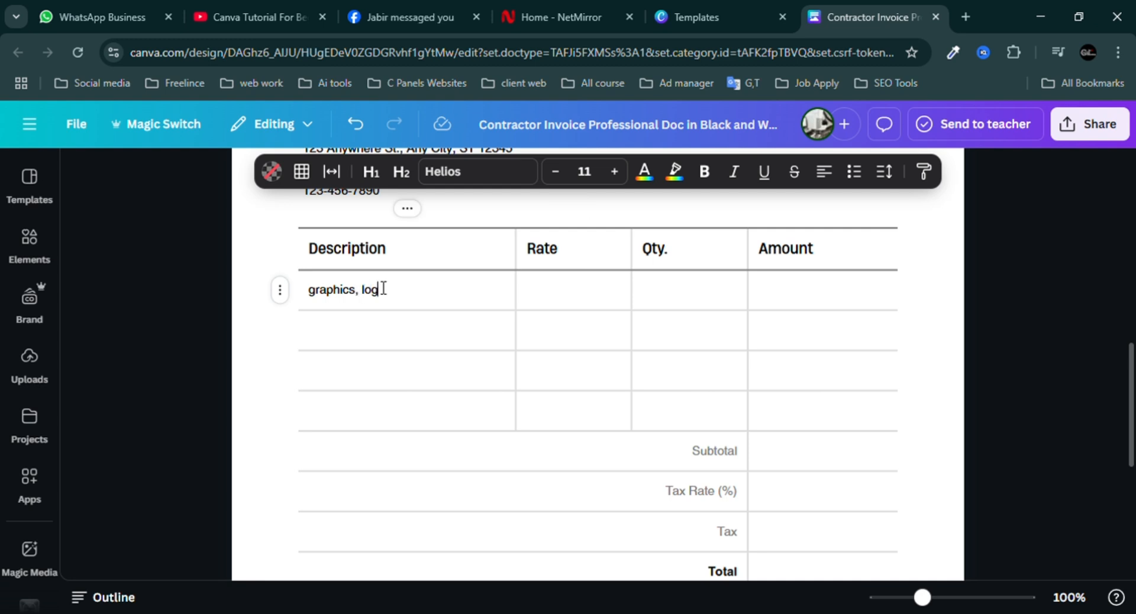
Step: Set the "graphics, logos" row's rate to 500 and its quantity to 10, and fill in its amount
left_click(561, 293)
type("500")
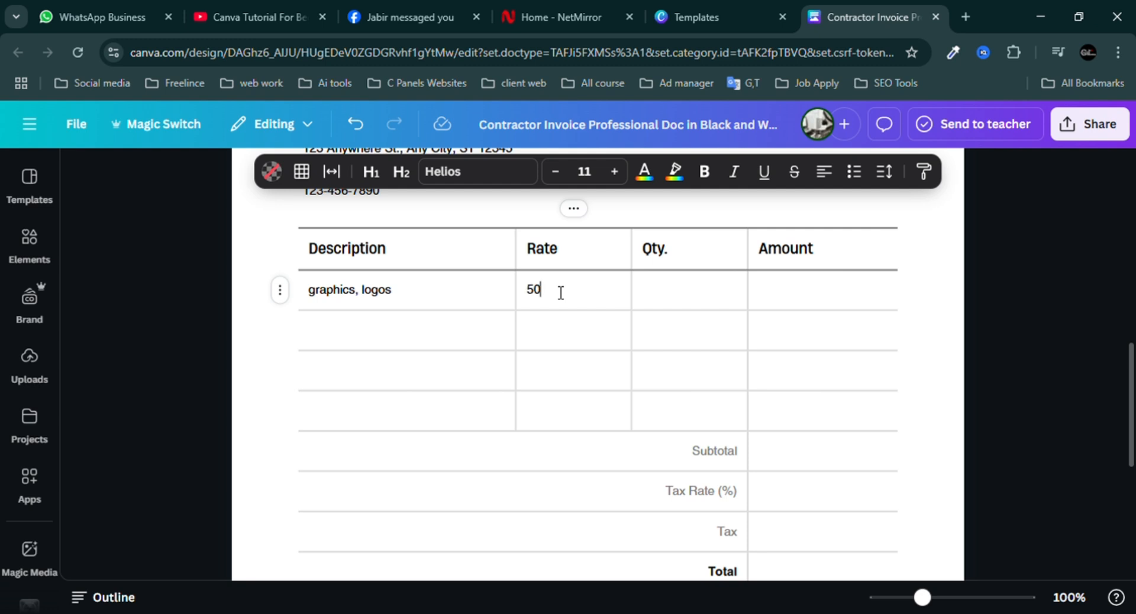
left_click(711, 300)
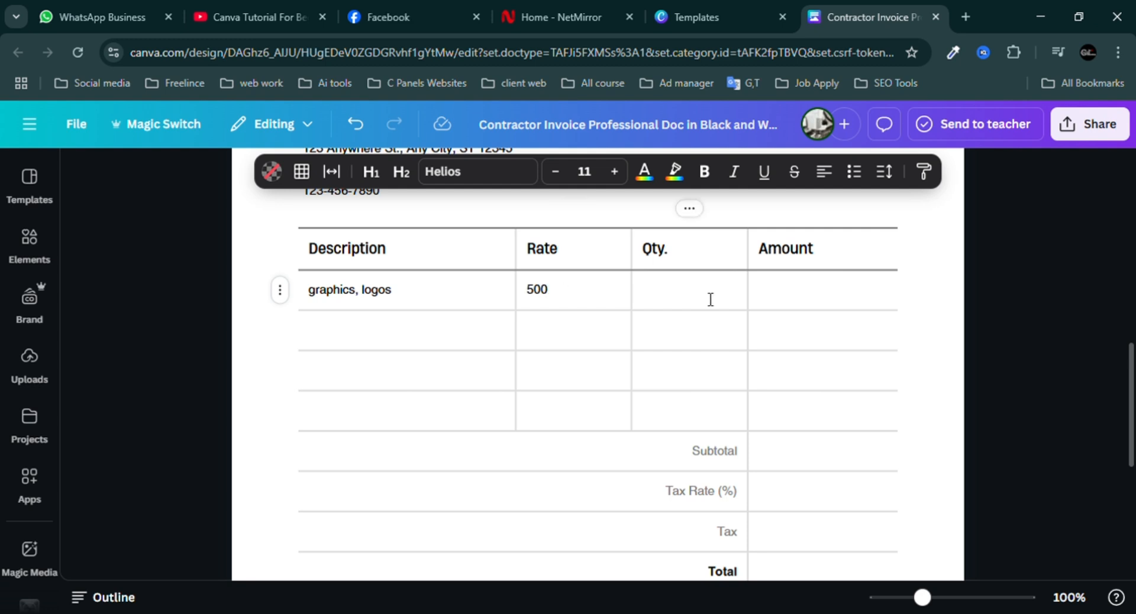
type("10")
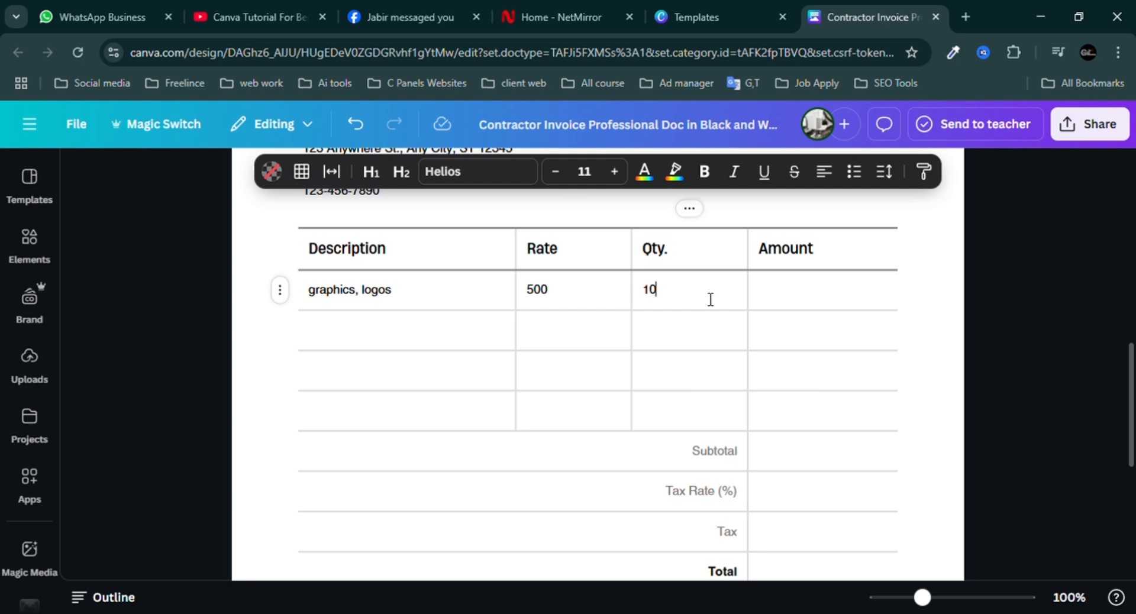
left_click(841, 302)
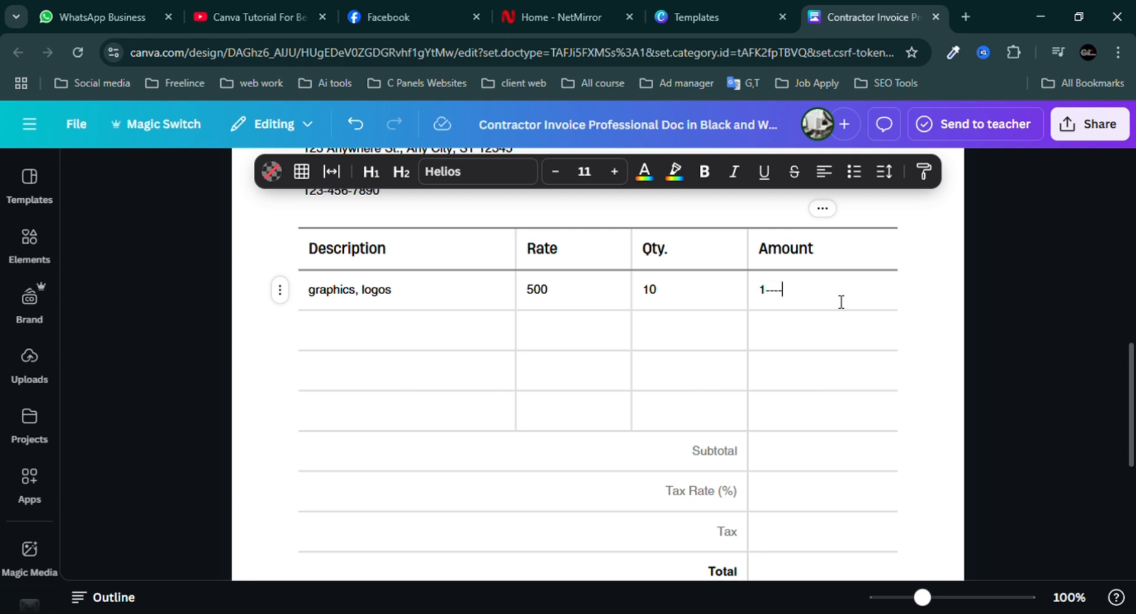
key("BackSpace")
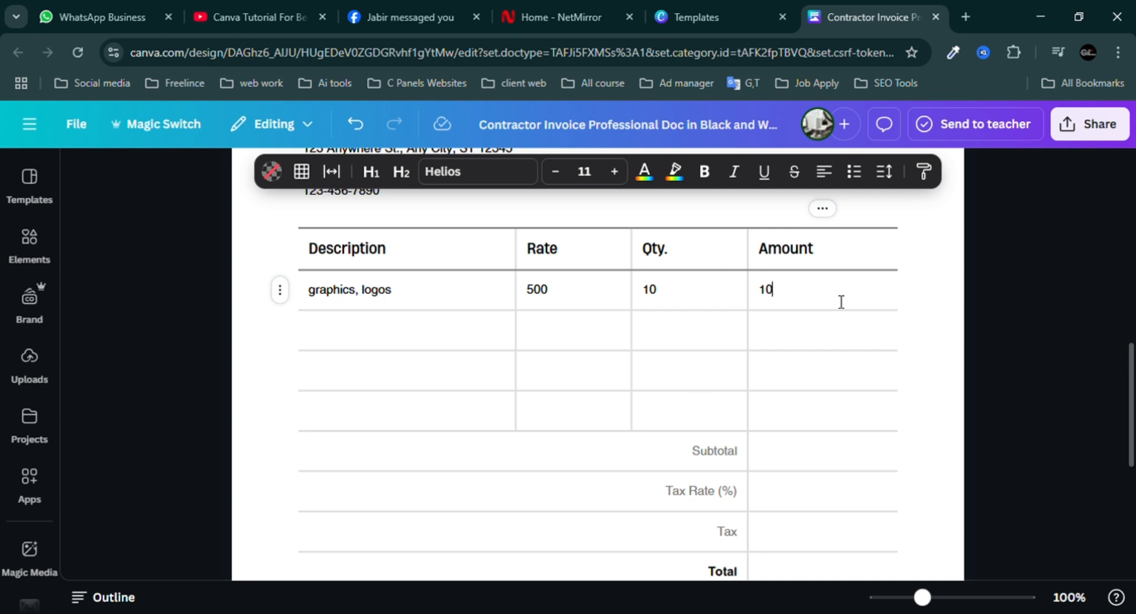
type("000000")
Step: Examine the Tax Rate, Tax and Total rows at the end of the invoice table
left_click_drag(1132, 358, 1131, 406)
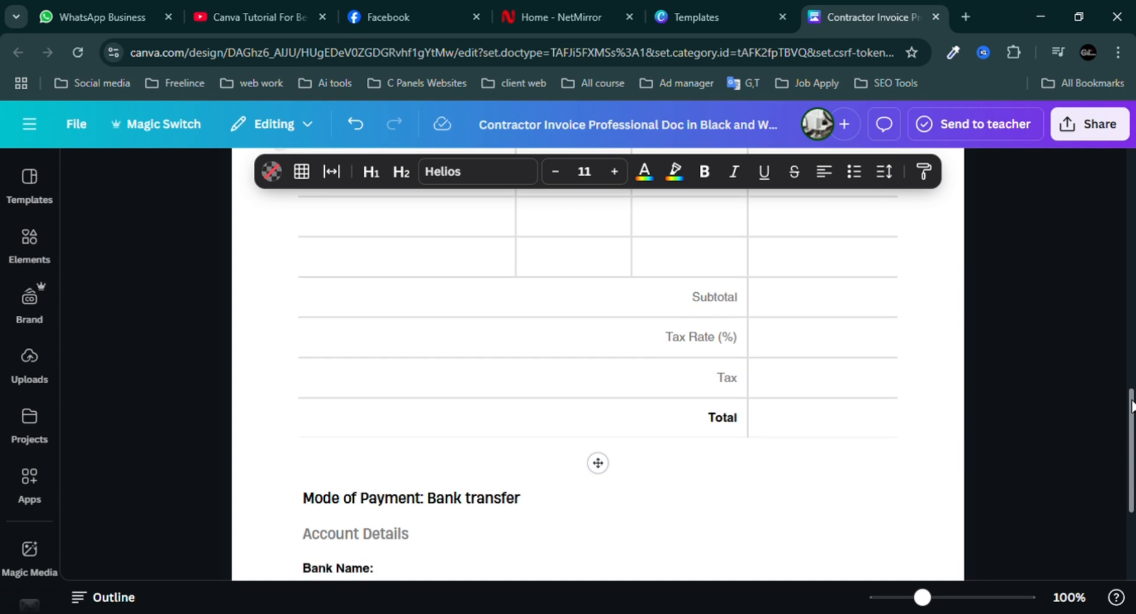
left_click(683, 351)
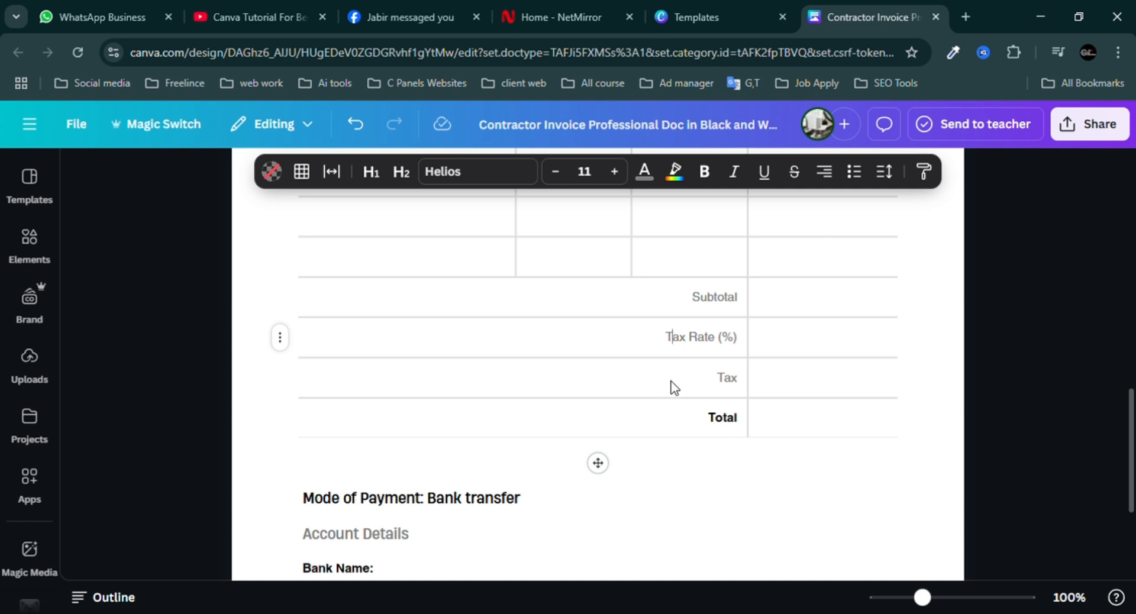
left_click(726, 387)
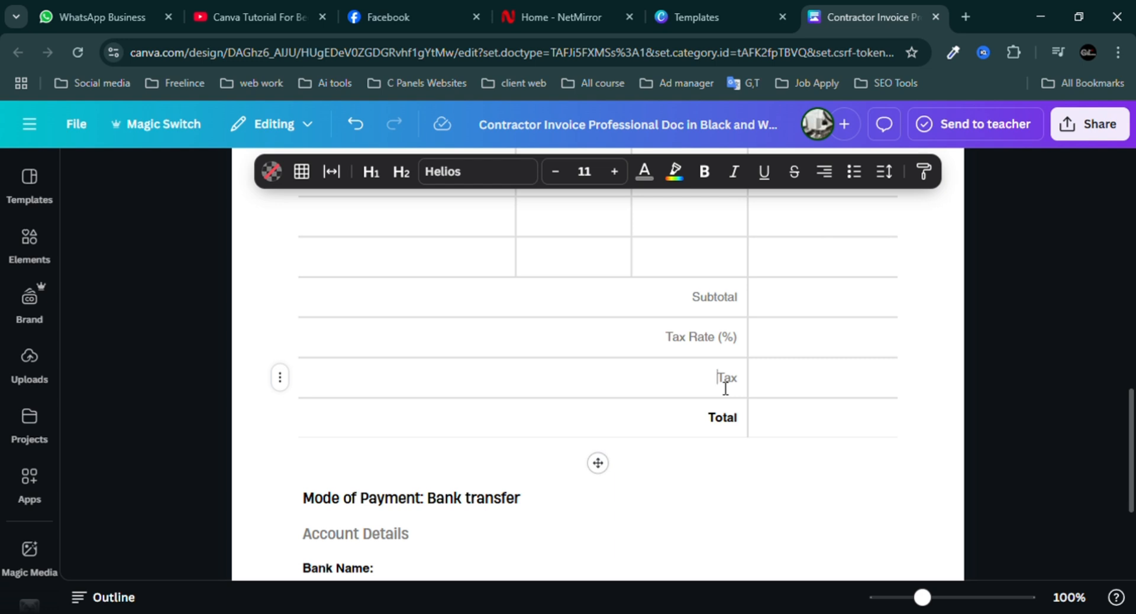
left_click(682, 345)
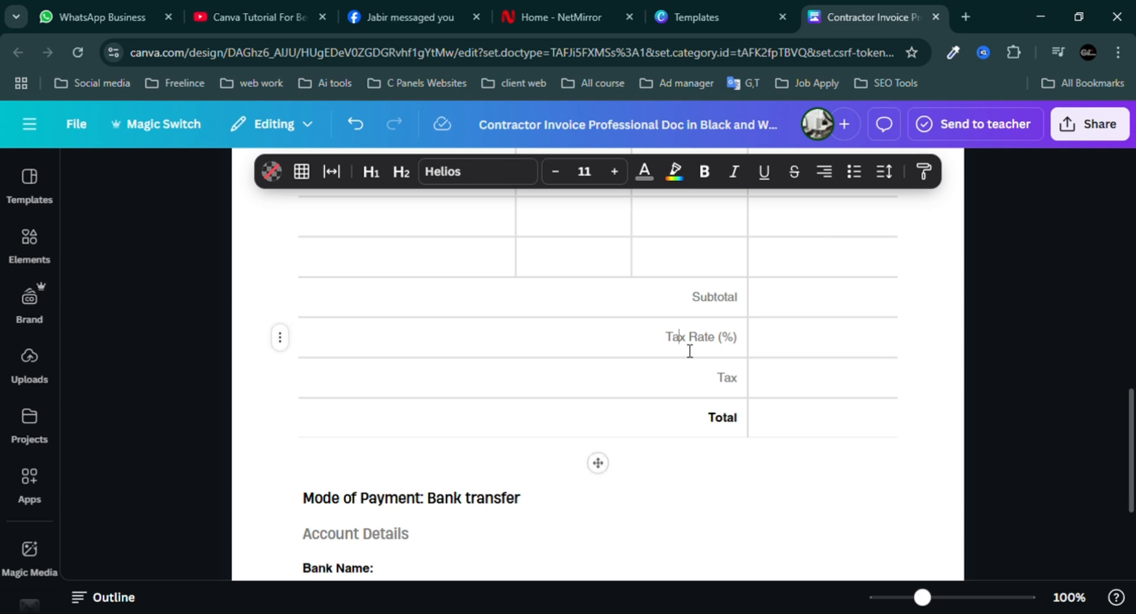
left_click(739, 385)
left_click(736, 425)
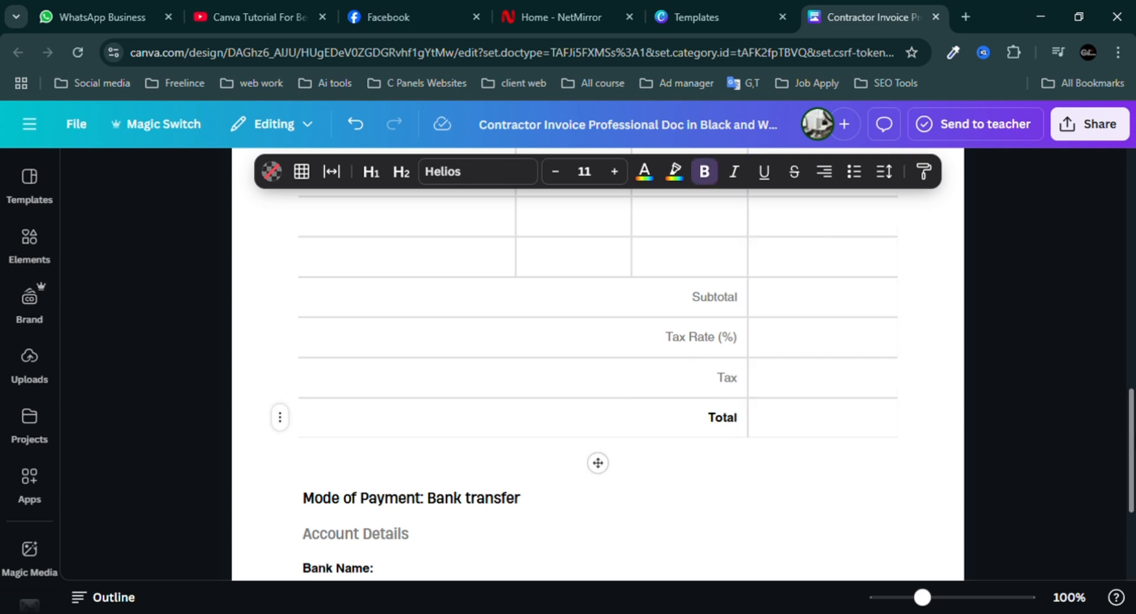
Step: Review the bank transfer account details at the end of the invoice and close the document
left_click_drag(1132, 461, 1132, 517)
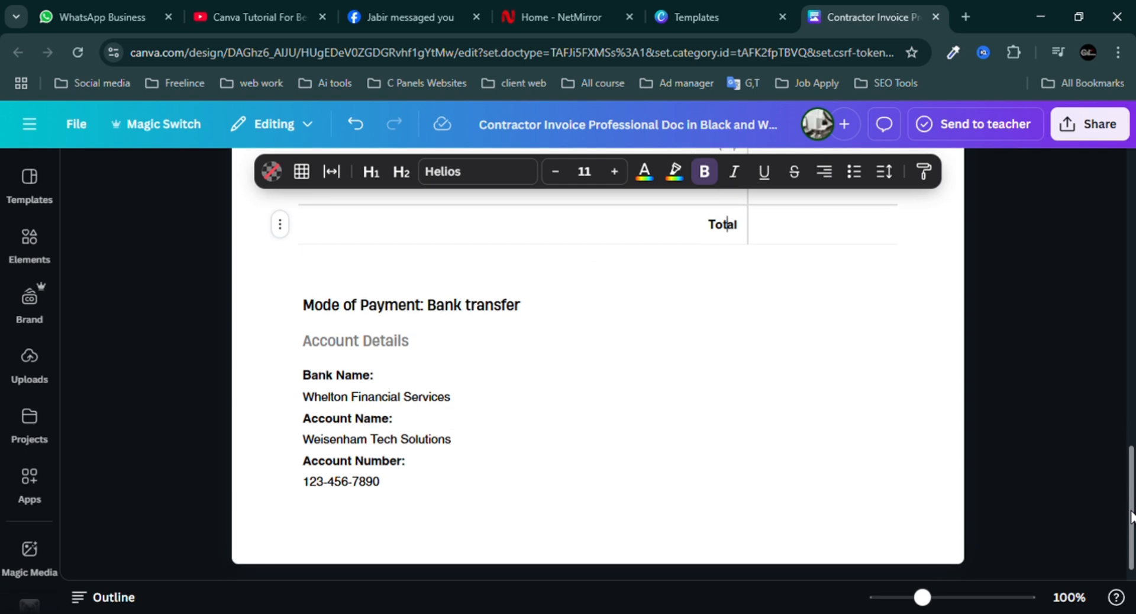
left_click(339, 349)
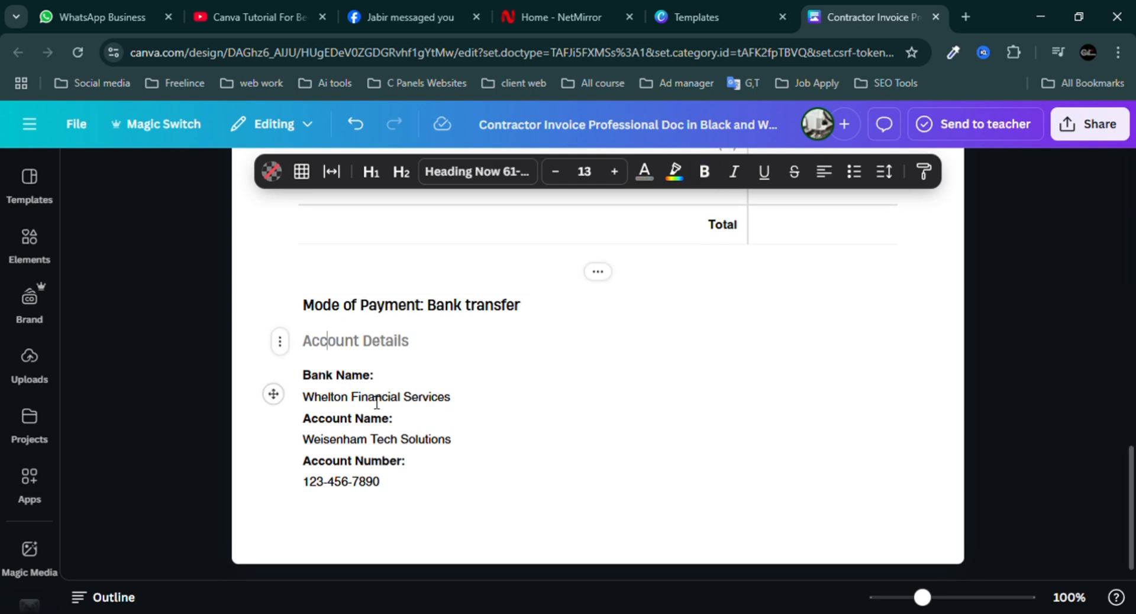
left_click(368, 441)
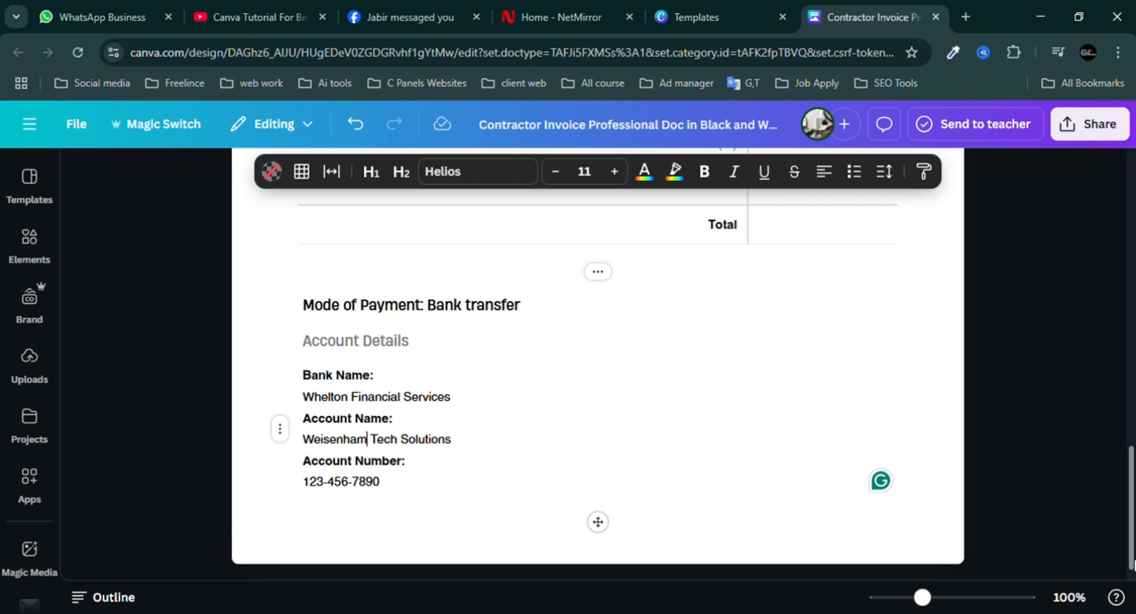
scroll(597, 384, "up", 1)
scroll(598, 385, "down", 1)
scroll(597, 385, "up", 5)
scroll(597, 384, "up", 10)
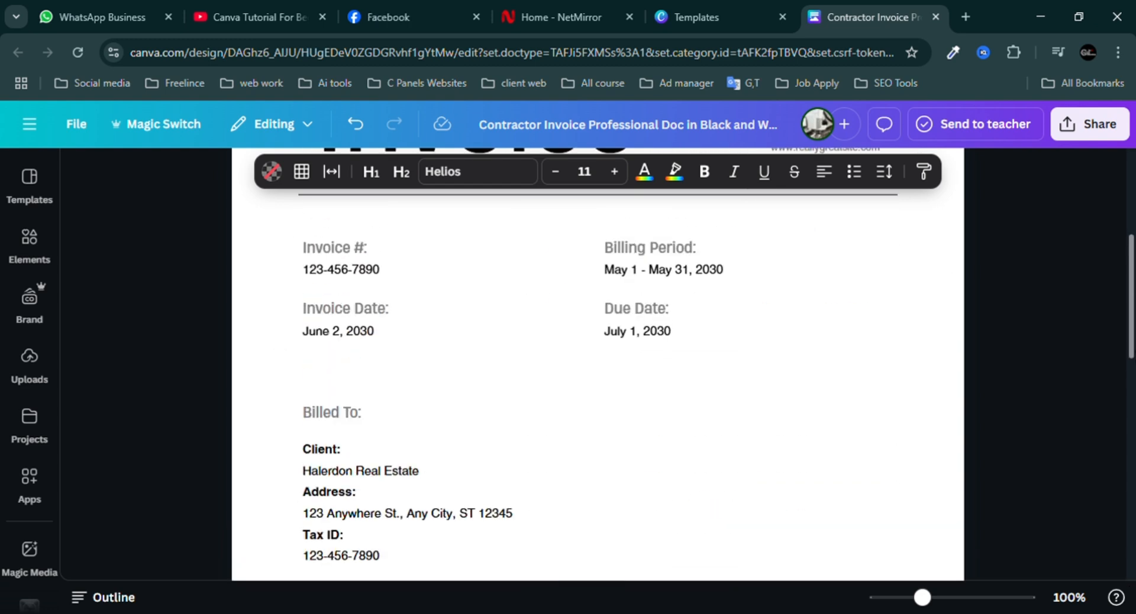
left_click(937, 17)
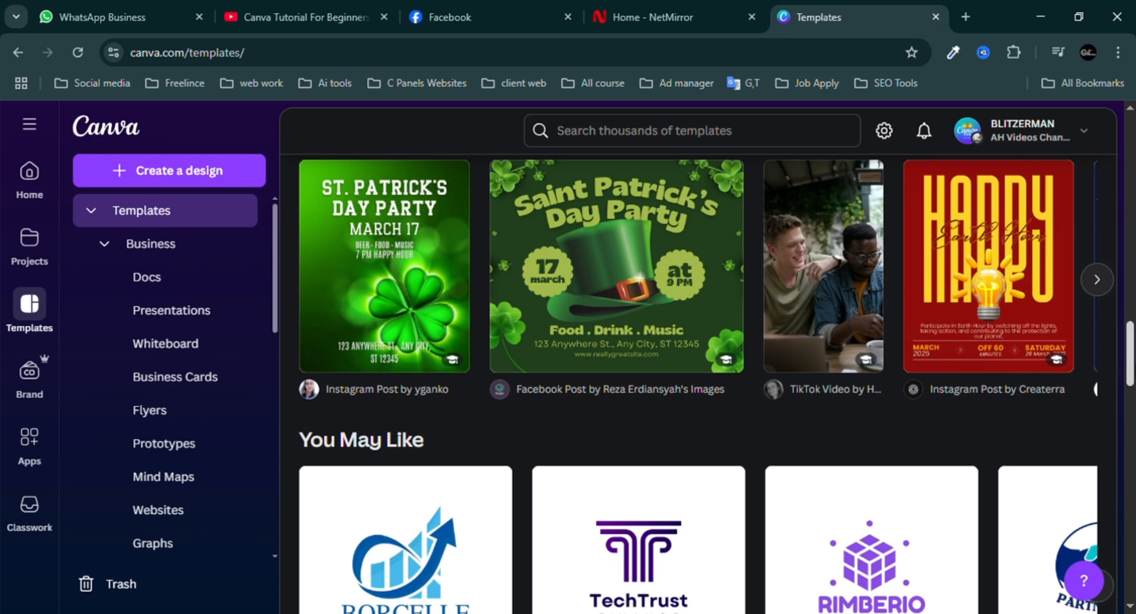
Step: Open the Business Presentations template category in a separate browser tab and browse its templates
scroll(905, 312, "down", 1)
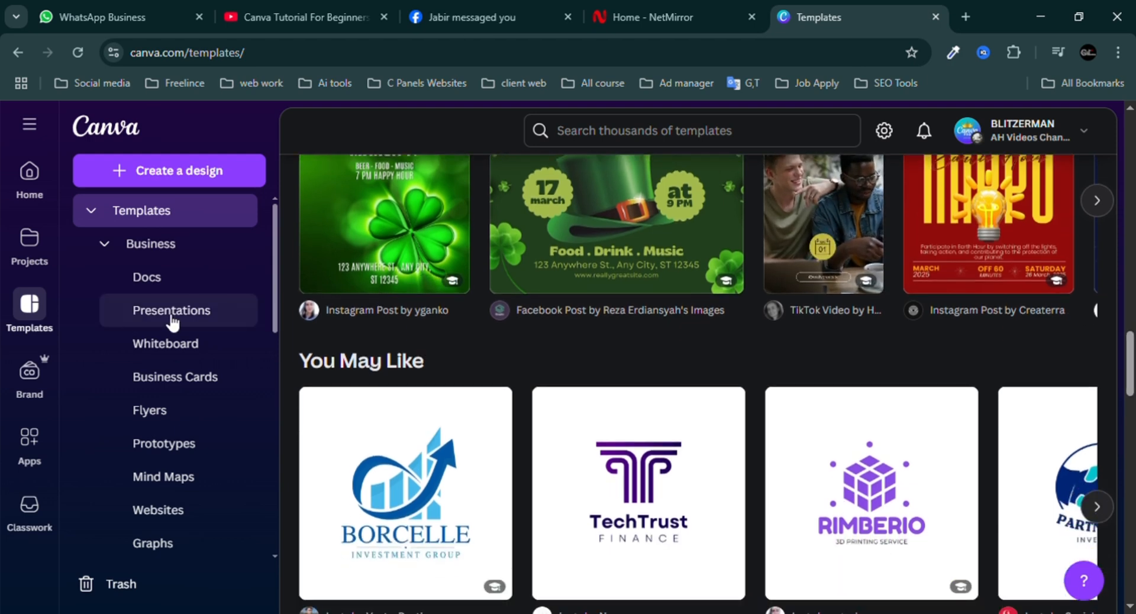
middle_click(228, 322)
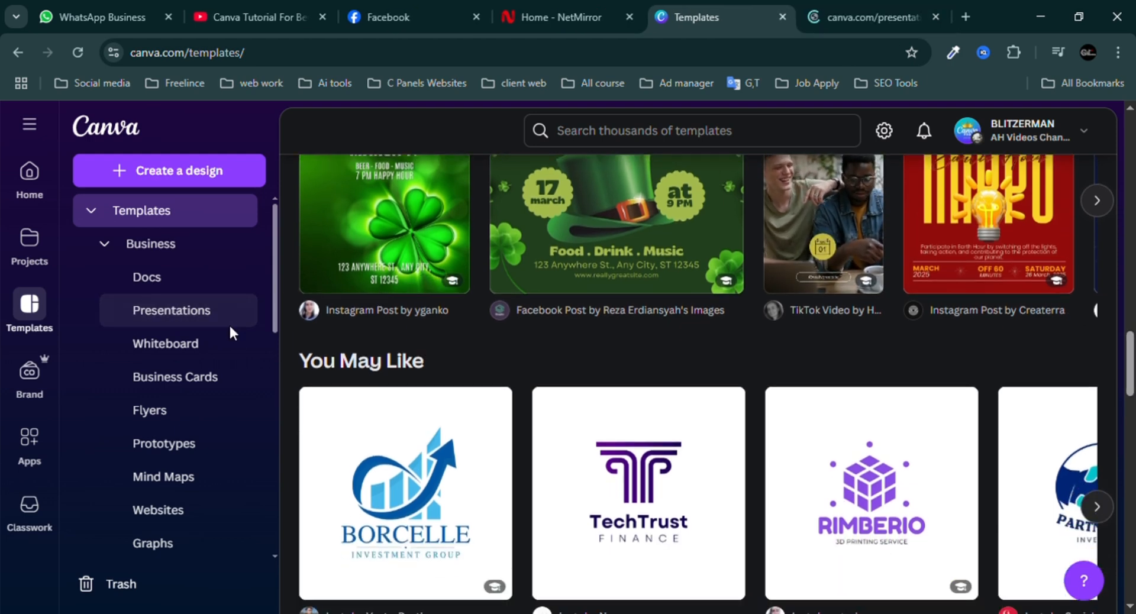
left_click(825, 1)
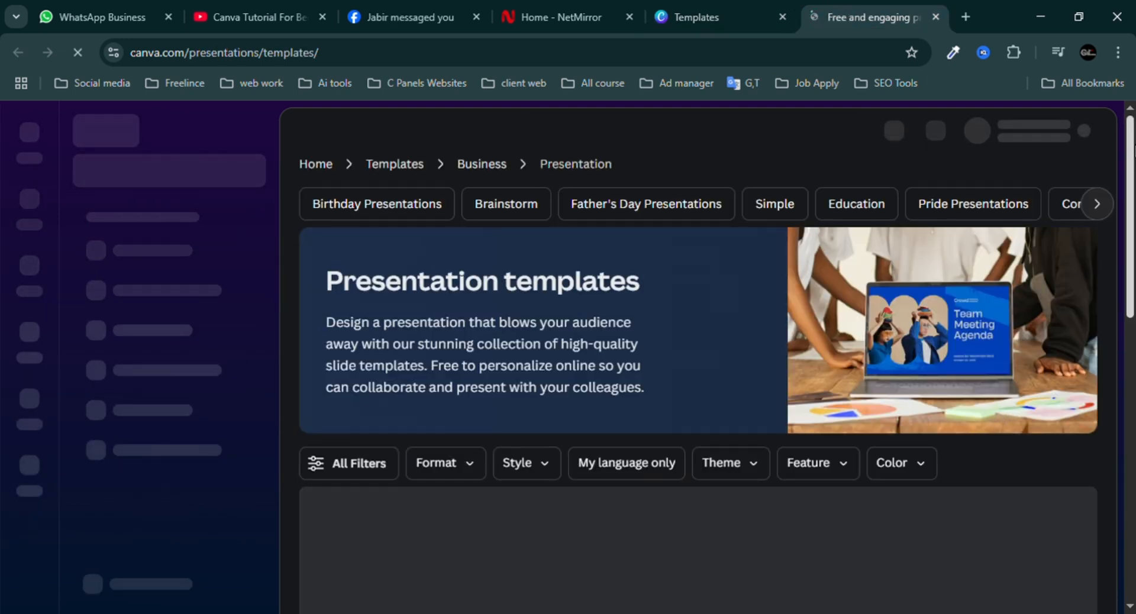
scroll(699, 355, "down", 2)
scroll(698, 355, "down", 2)
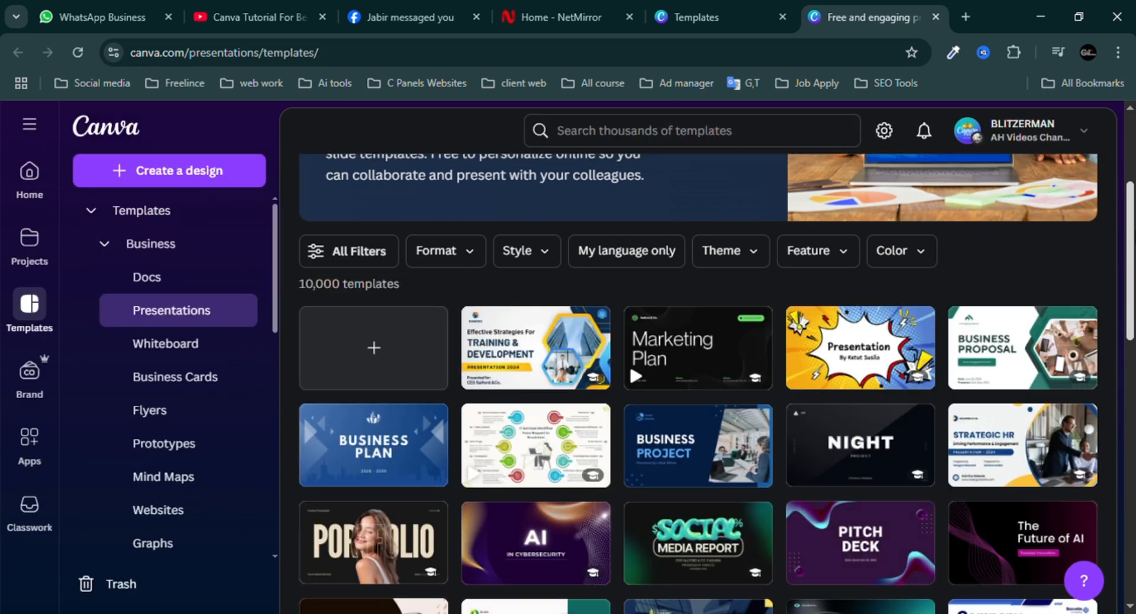
scroll(1134, 218, "down", 5)
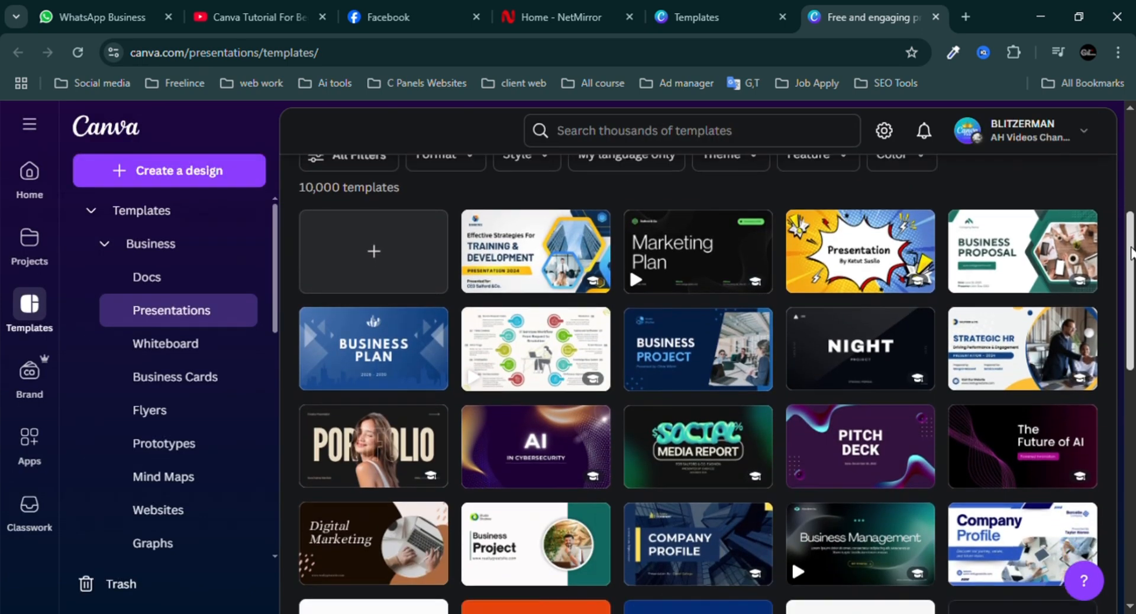
scroll(698, 356, "up", 4)
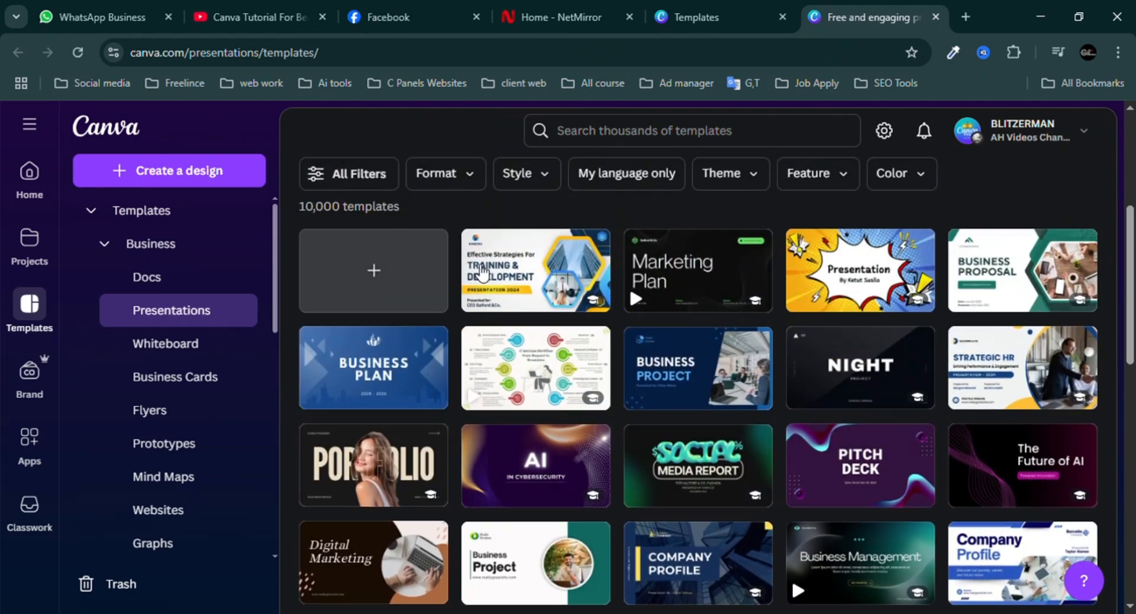
scroll(698, 355, "down", 3)
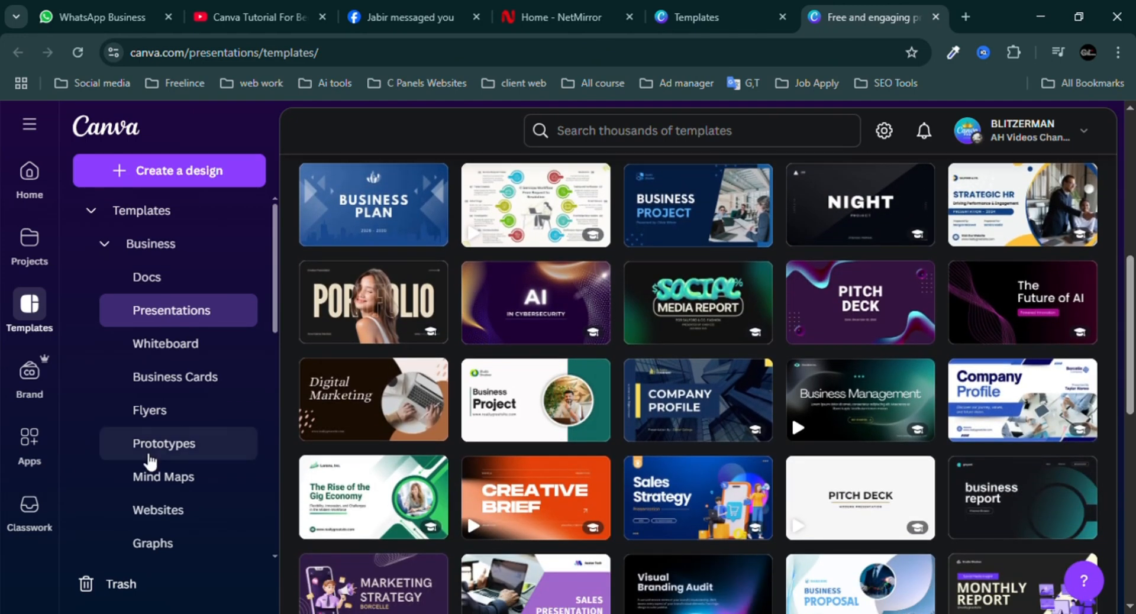
Step: Open the Business Cards template category and browse through its card designs
left_click(207, 382)
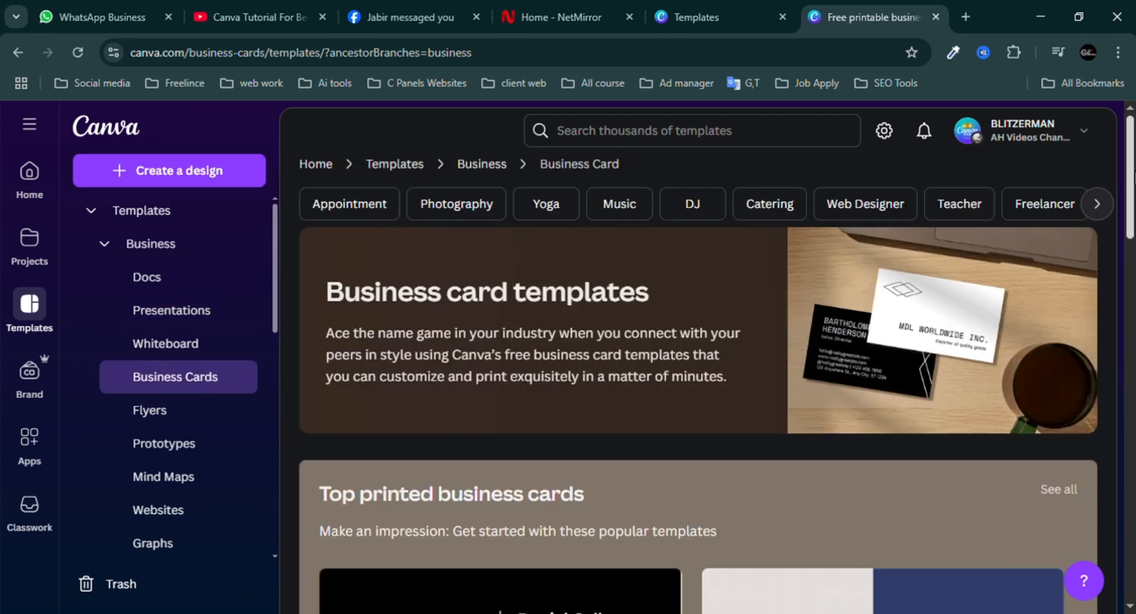
left_click_drag(1130, 135, 1132, 332)
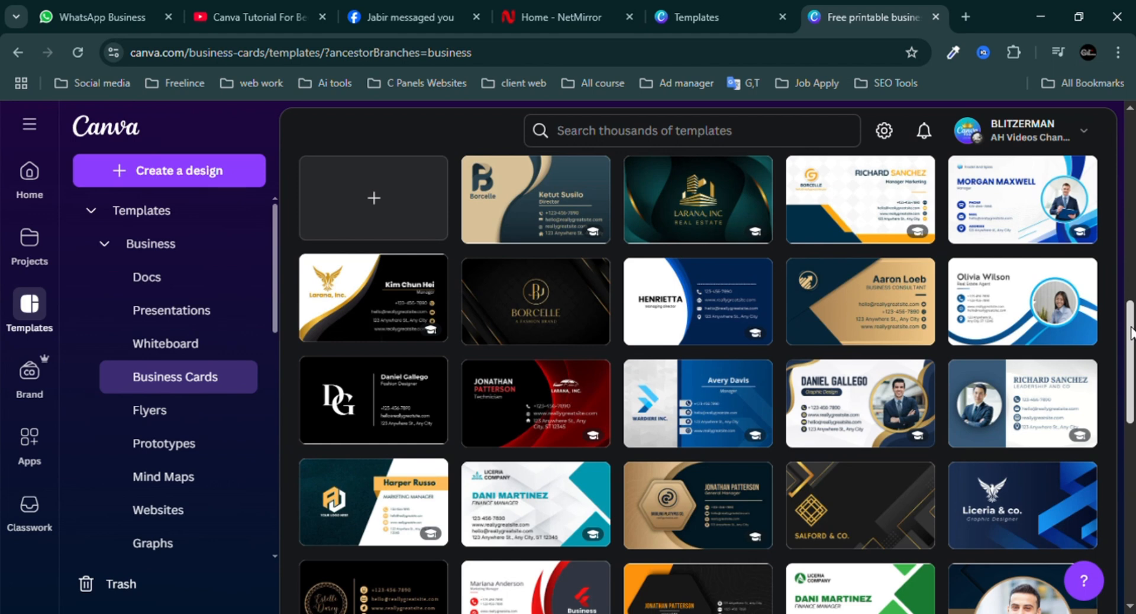
scroll(1131, 332, "down", 10)
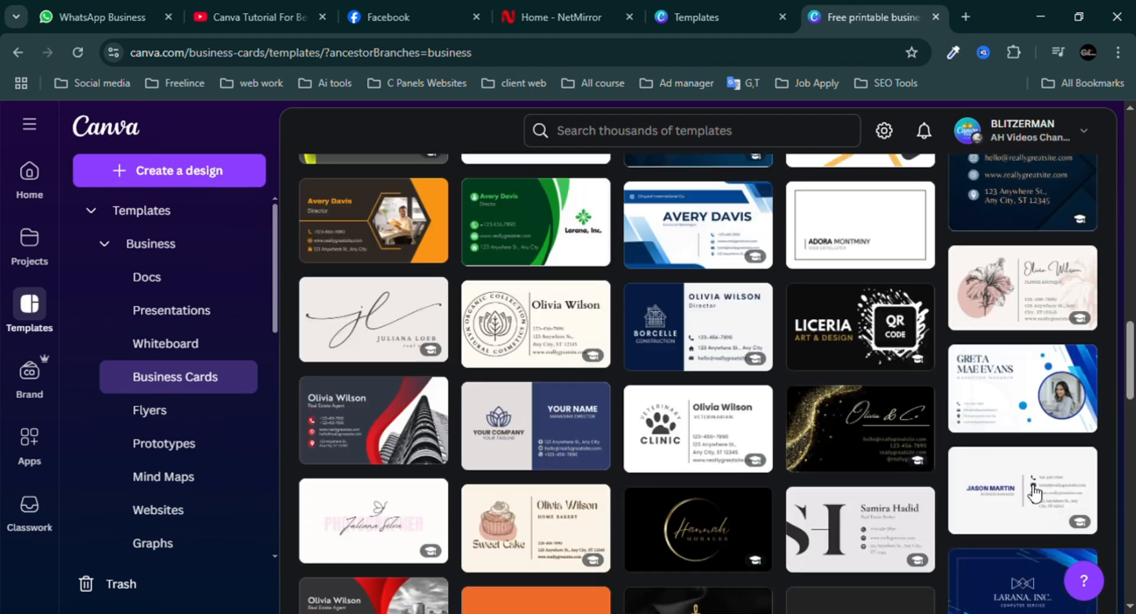
left_click_drag(1132, 378, 1132, 338)
scroll(451, 376, "up", 2)
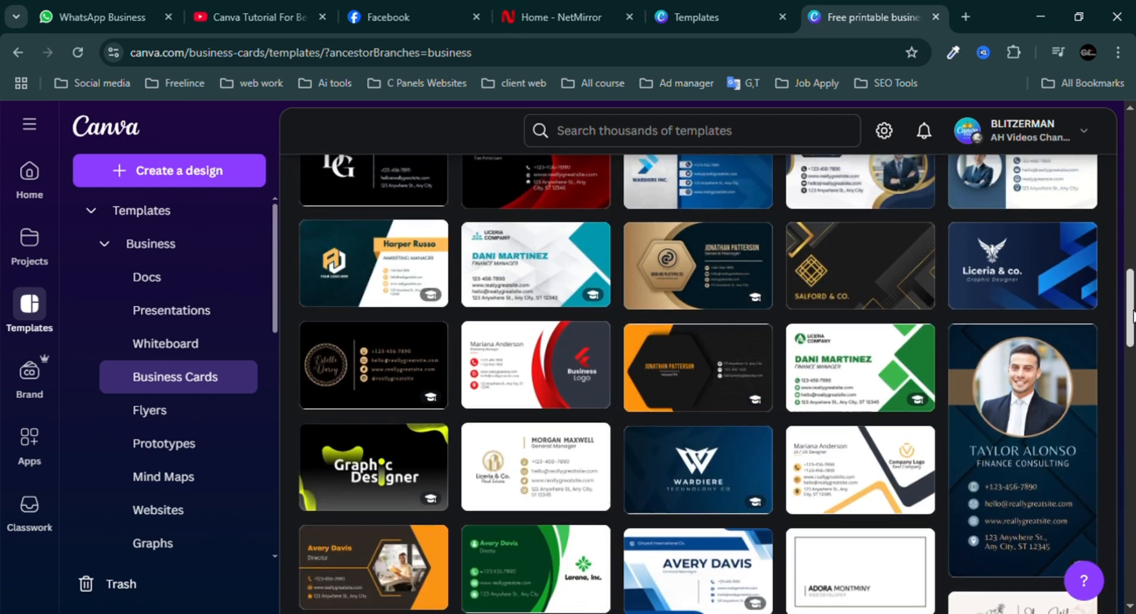
scroll(451, 376, "down", 2)
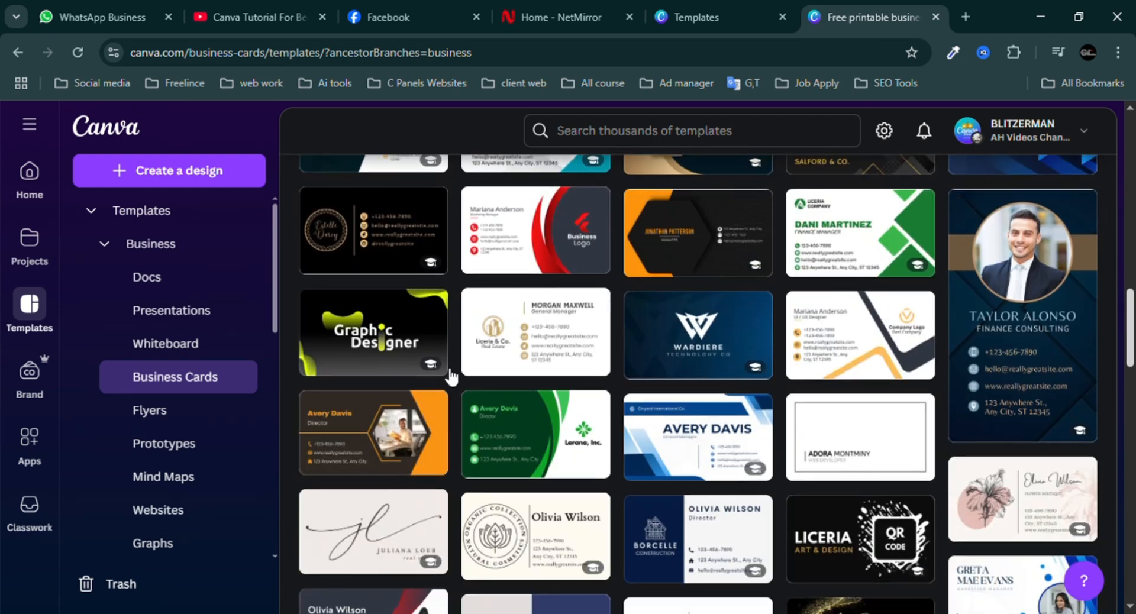
Step: Open the Flyers template category and look over its designs and the remaining Business categories
left_click(171, 414)
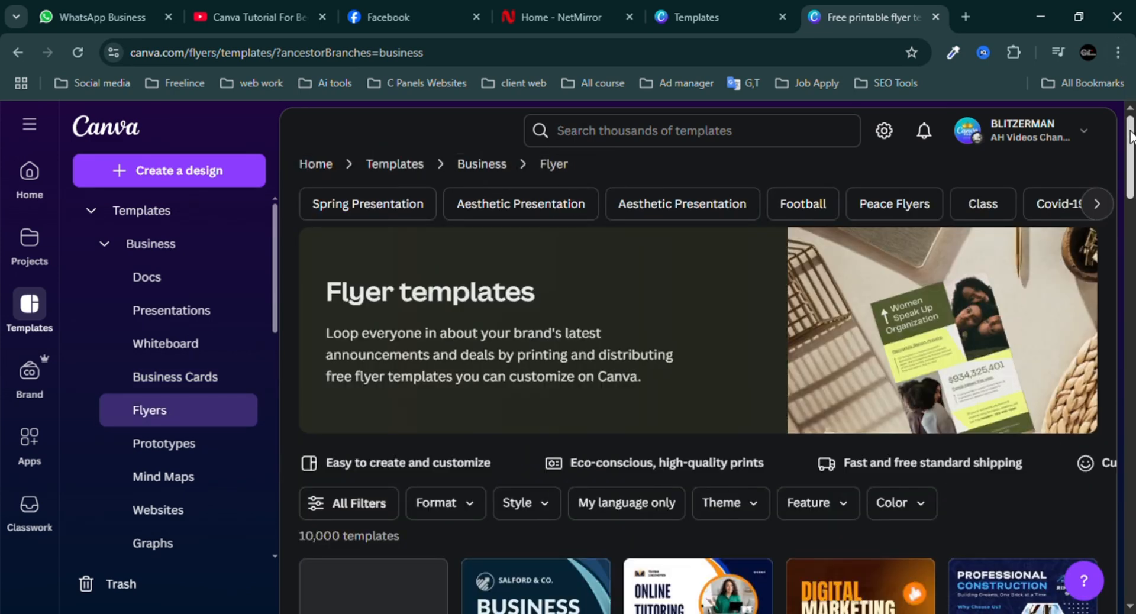
scroll(698, 385, "down", 6)
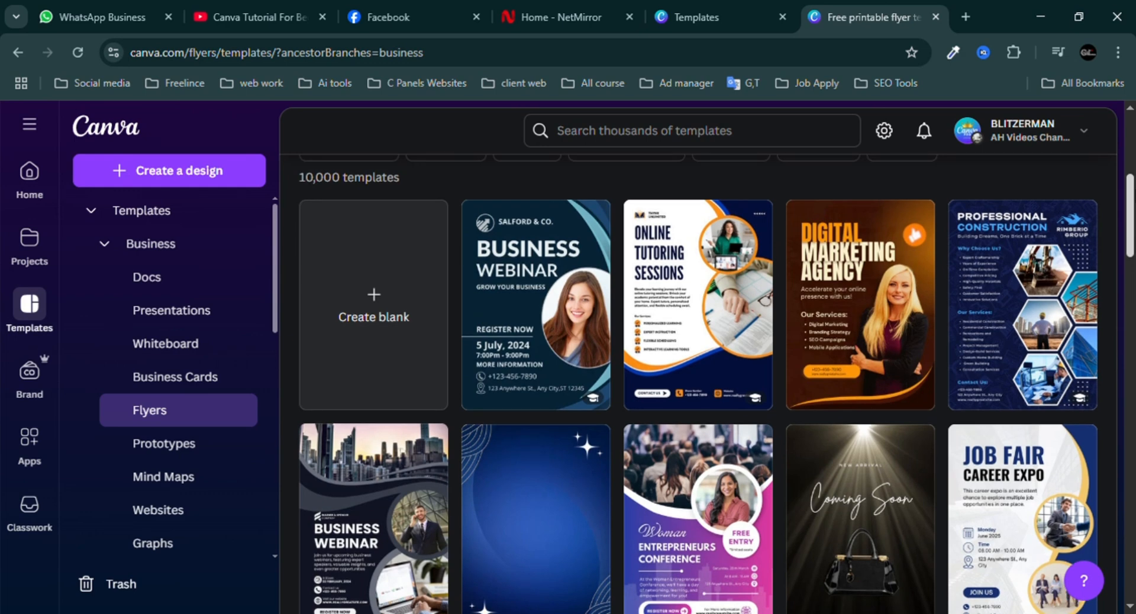
left_click_drag(1131, 203, 261, 347)
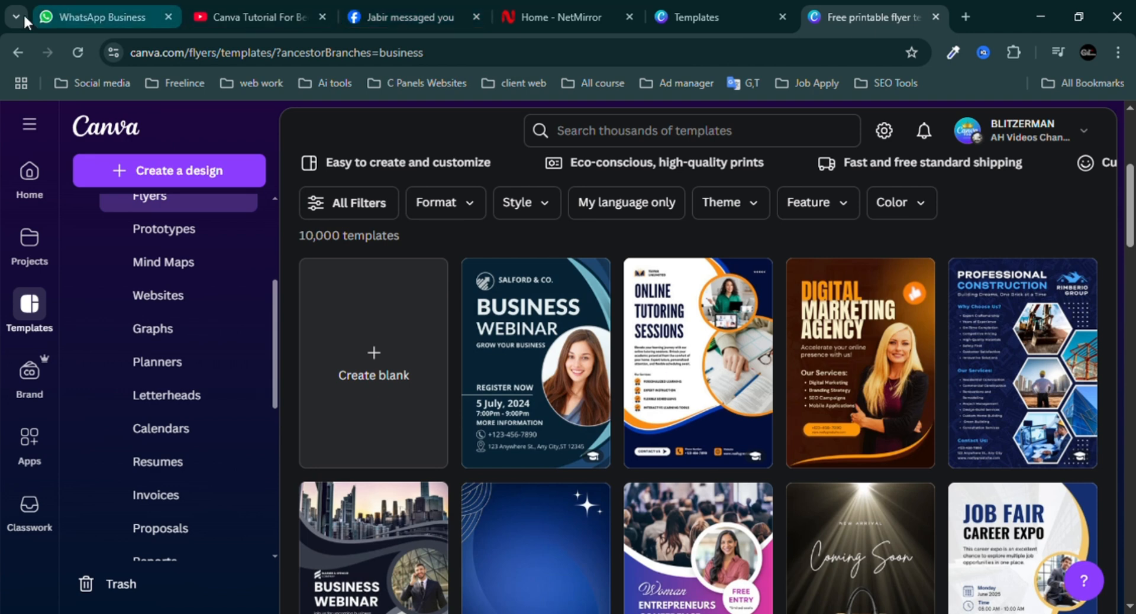
Step: Open the Brand Kit from the Brand area and look through its sections from Logos to Icons
left_click(31, 378)
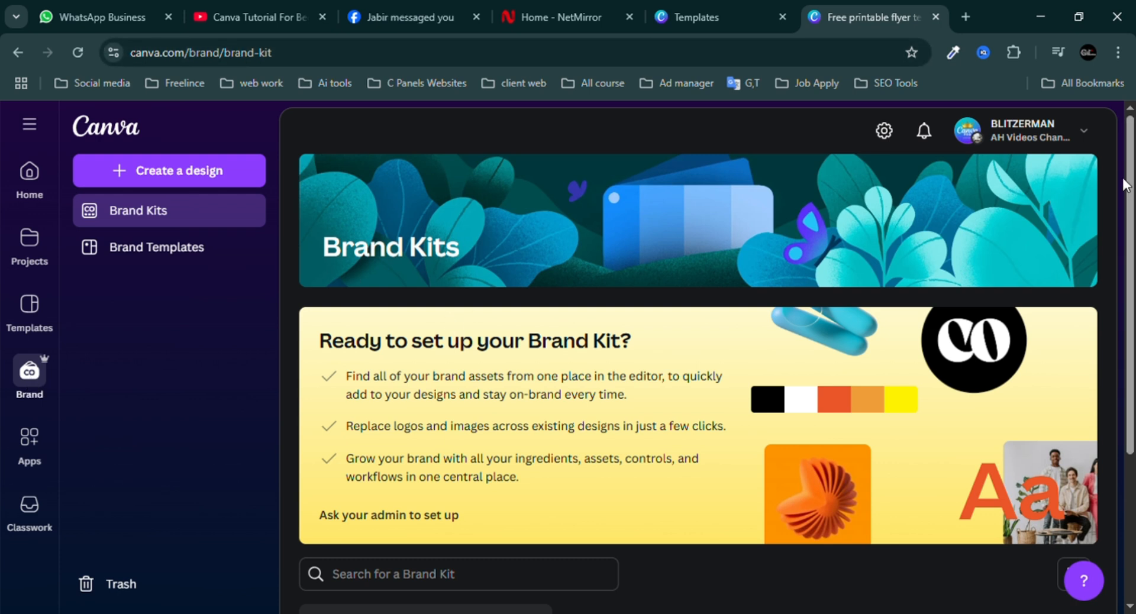
scroll(1133, 186, "down", 4)
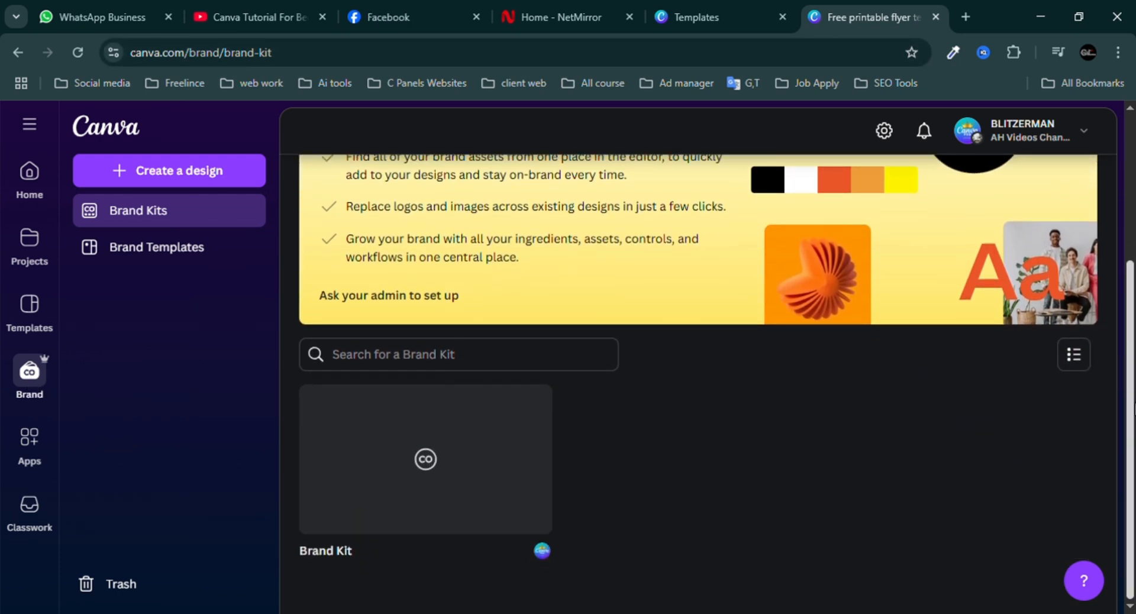
left_click(439, 494)
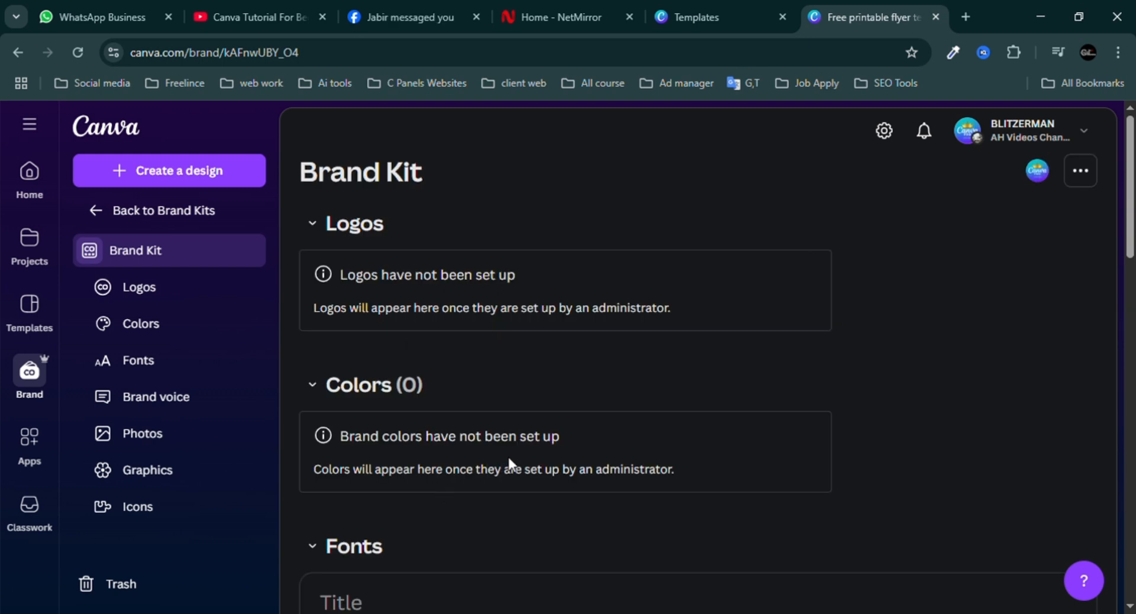
scroll(699, 384, "down", 5)
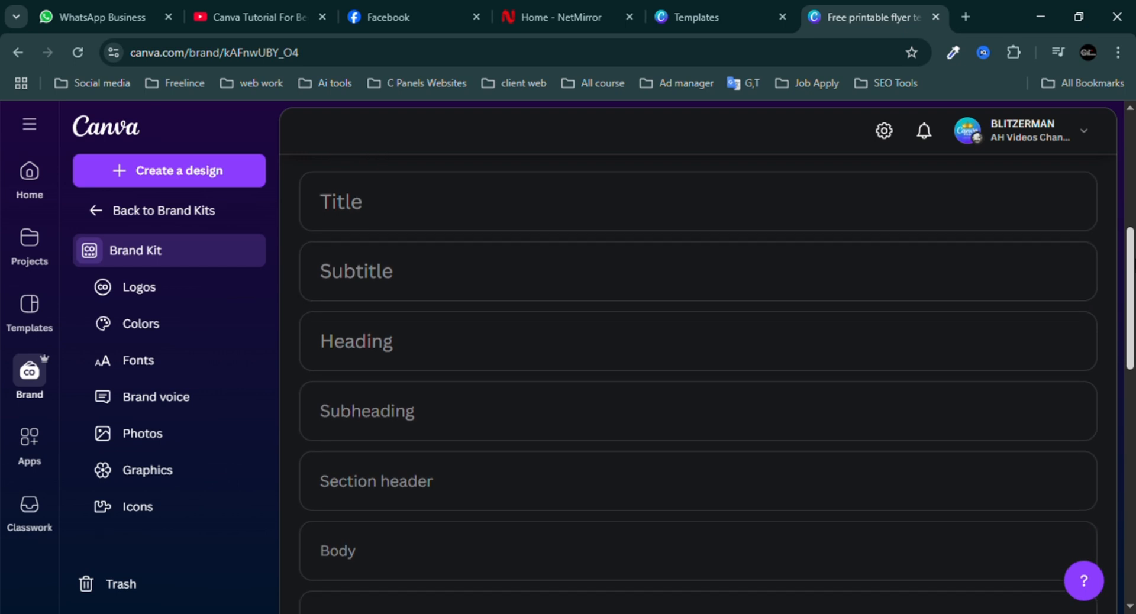
scroll(365, 324, "up", 1)
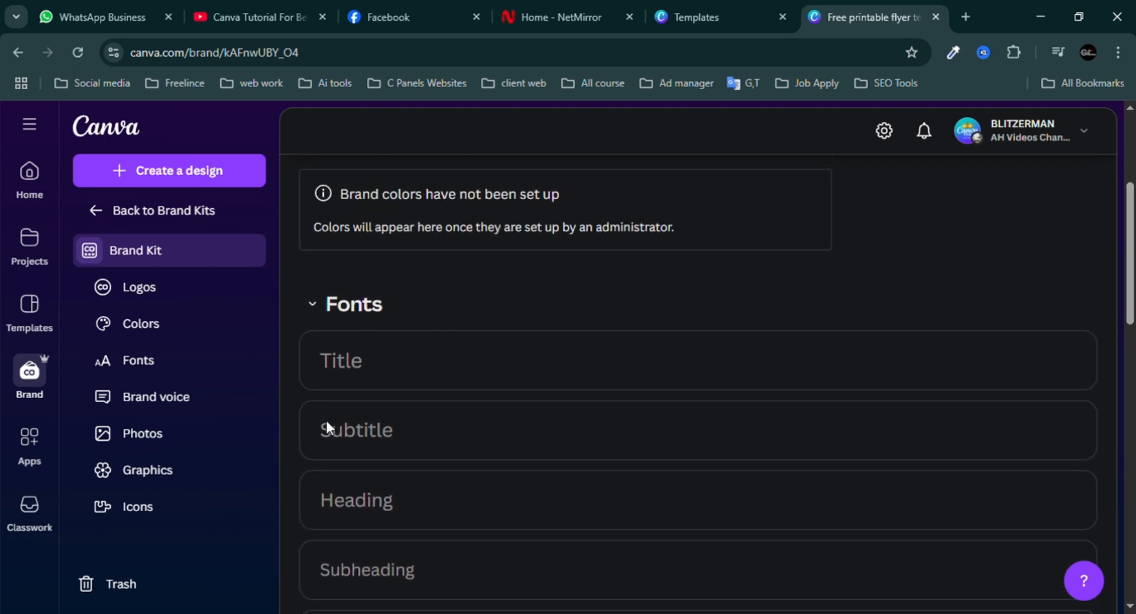
left_click(319, 306)
left_click(321, 308)
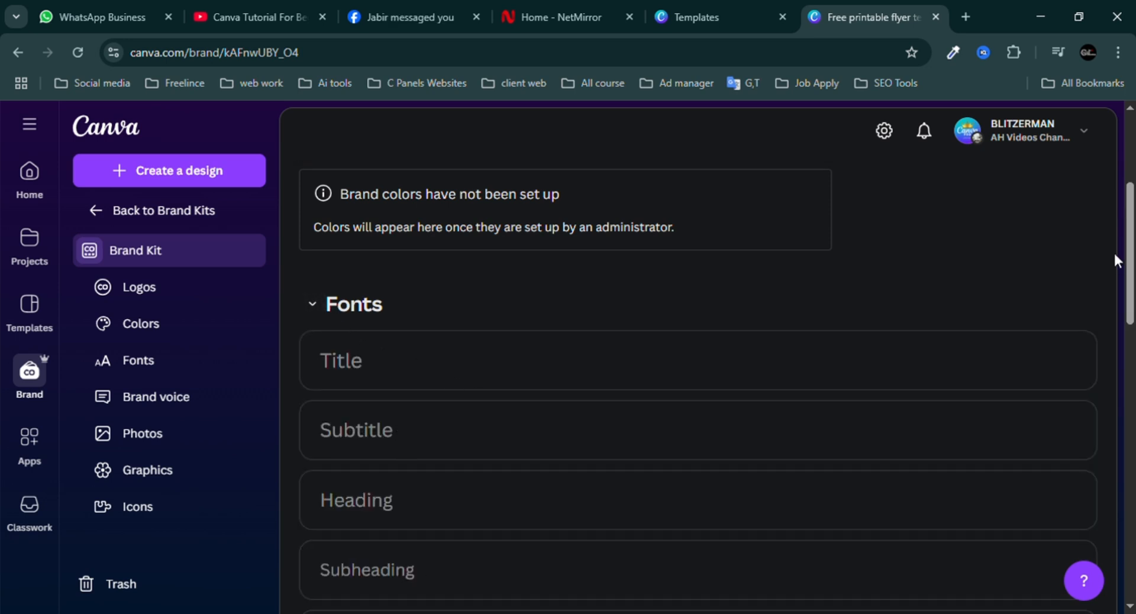
left_click_drag(1127, 249, 1130, 507)
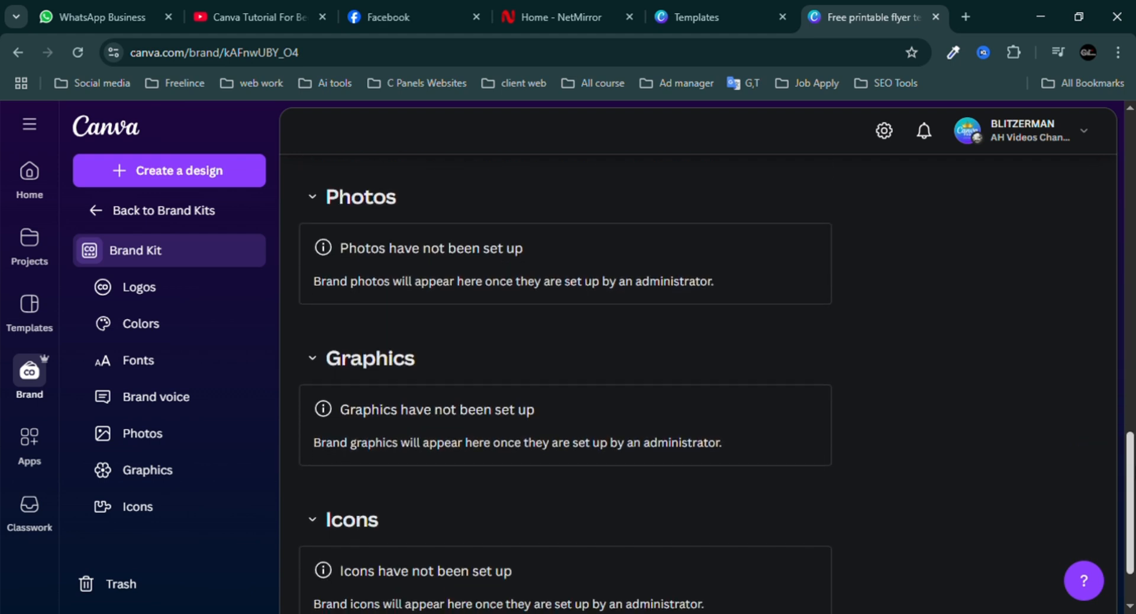
Step: Return to the Brand Kit's Logos section, try collapsing and expanding its sections, and check the kit's additional options
left_click(137, 293)
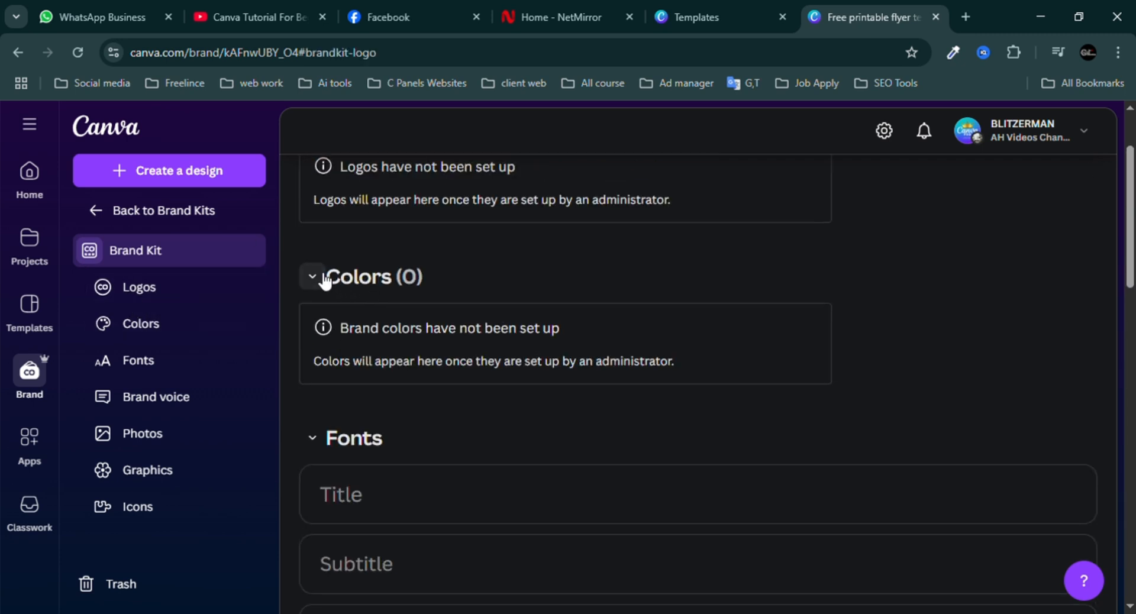
left_click(320, 277)
left_click(318, 263)
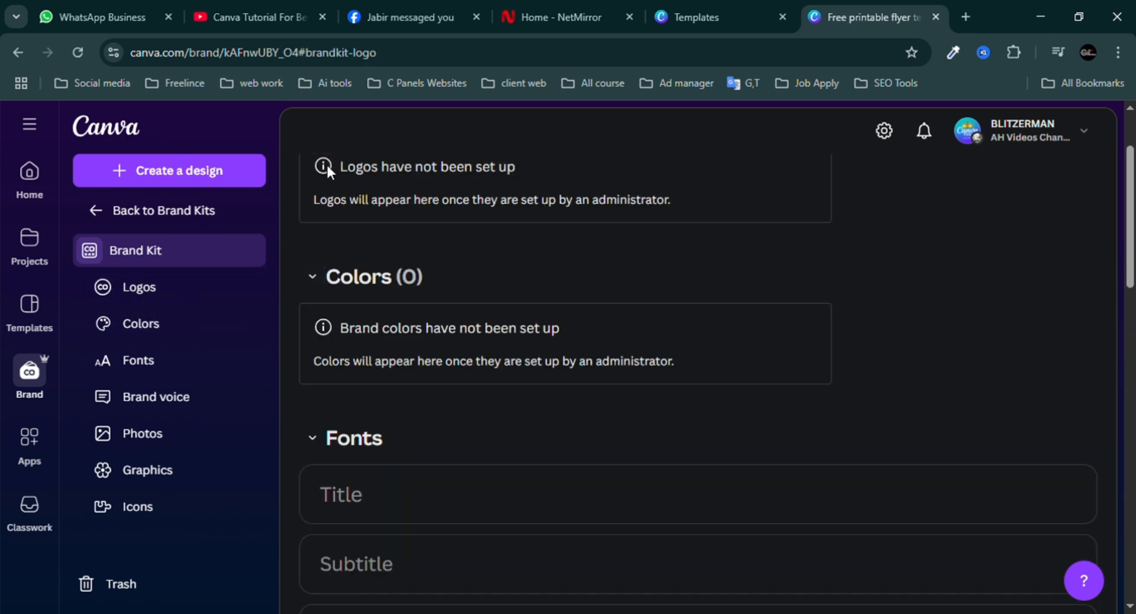
scroll(1132, 207, "up", 2)
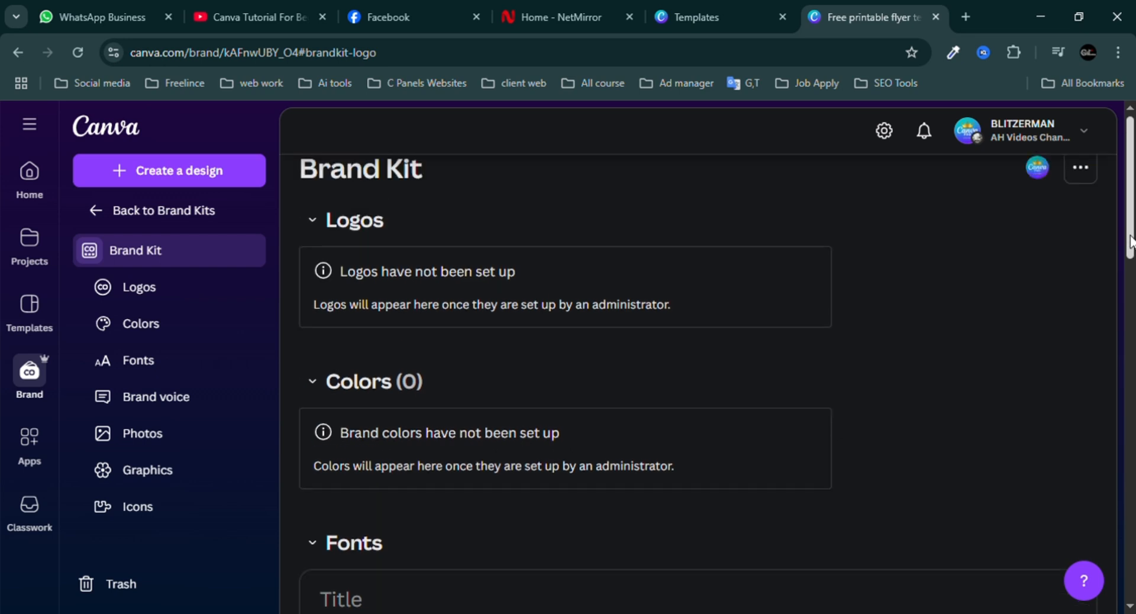
left_click(315, 226)
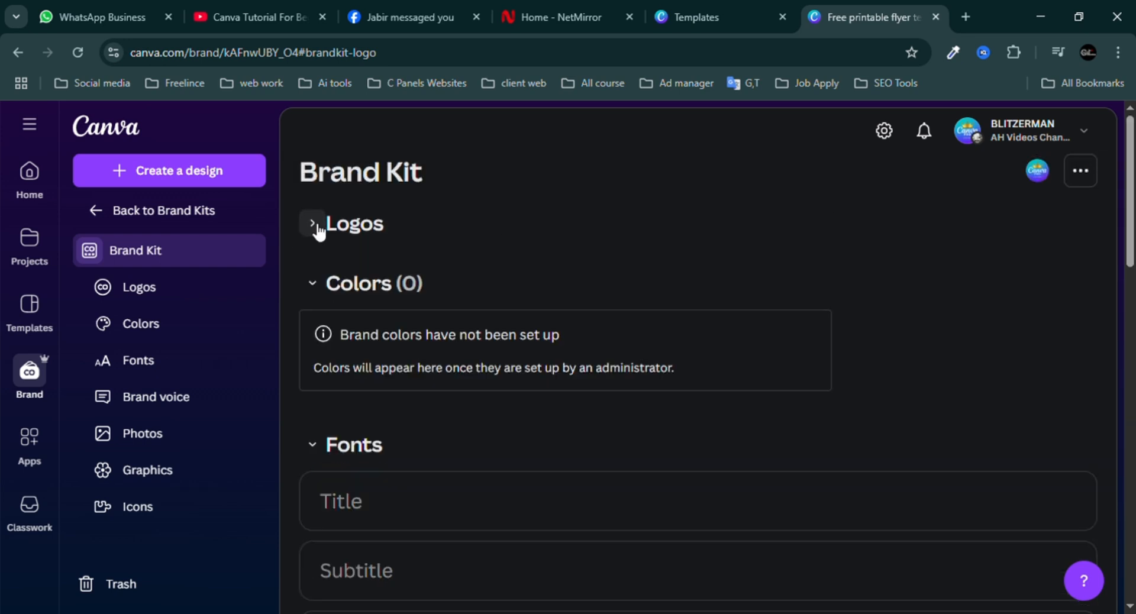
left_click(318, 230)
left_click(1089, 178)
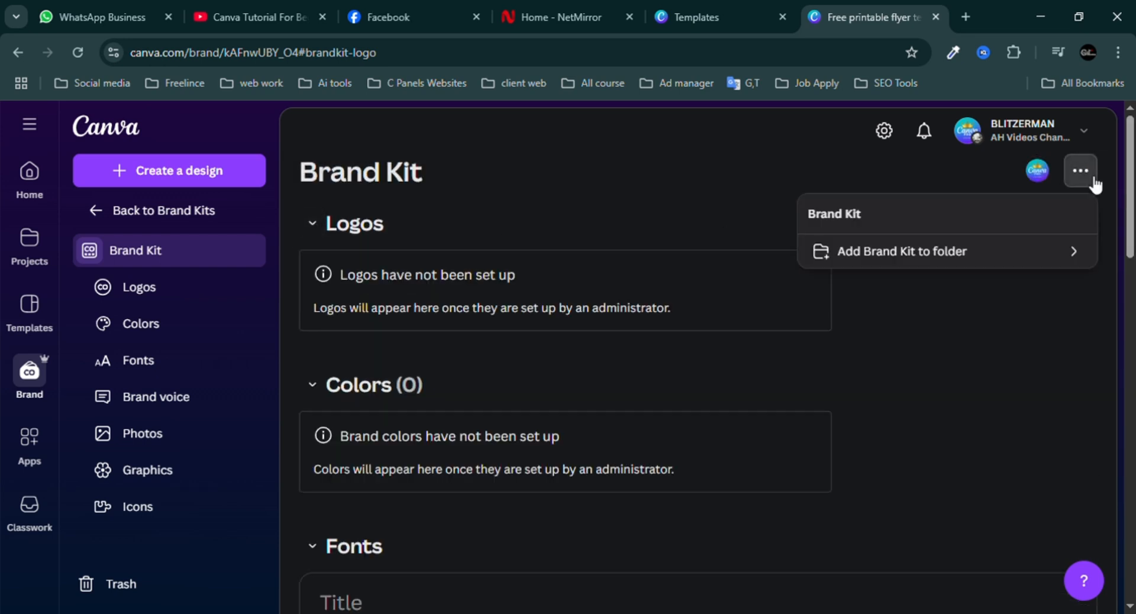
left_click(916, 399)
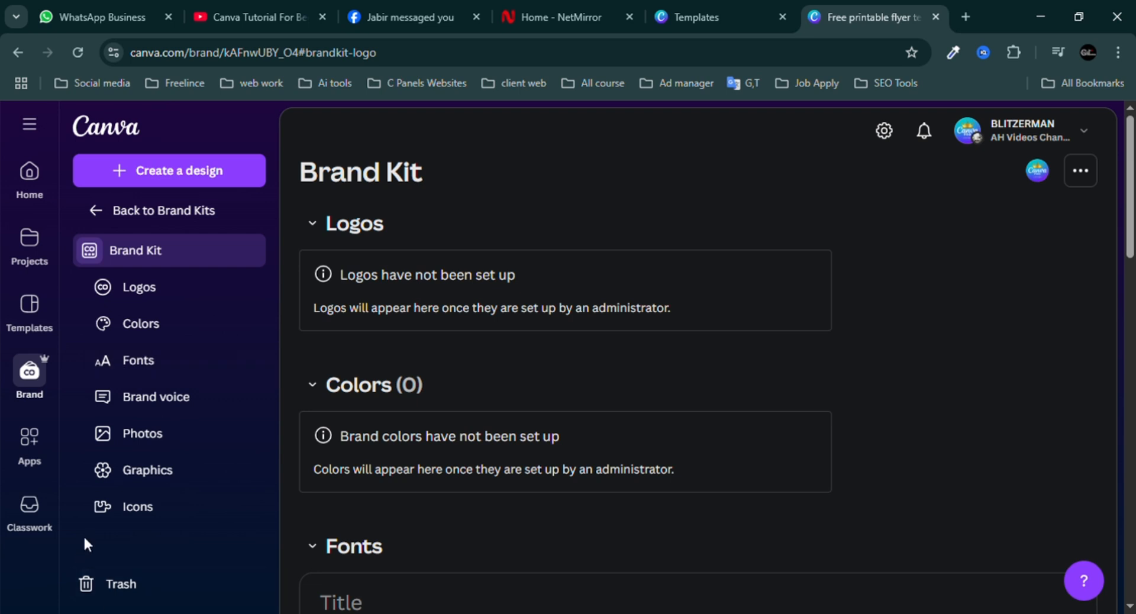
Step: Open the Apps page and browse from the trending apps to the New and noteworthy section
left_click(29, 443)
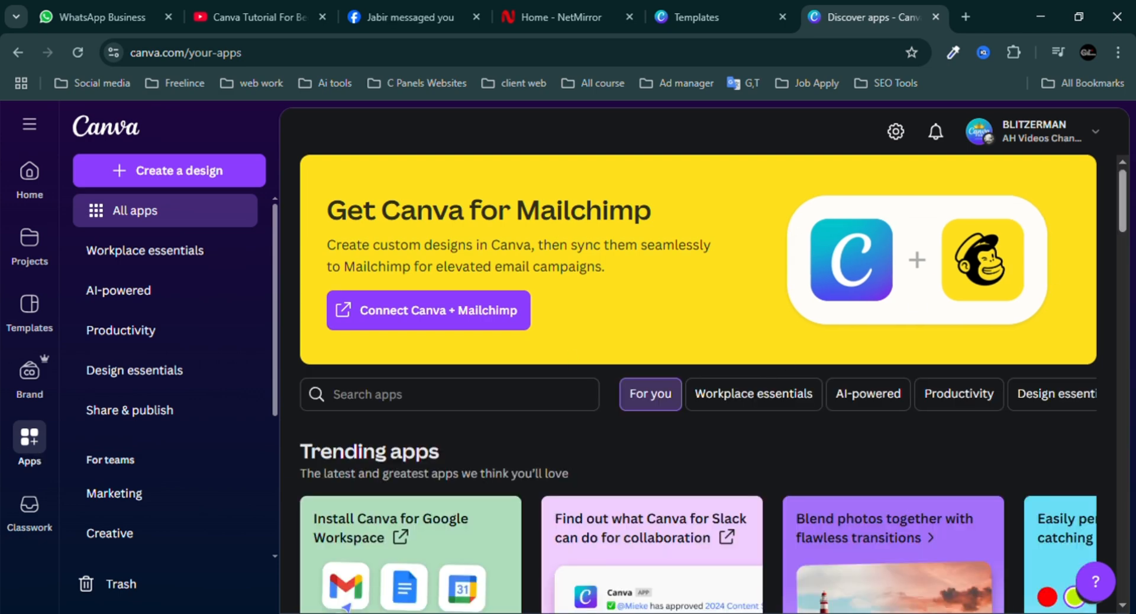
left_click_drag(1128, 198, 1129, 308)
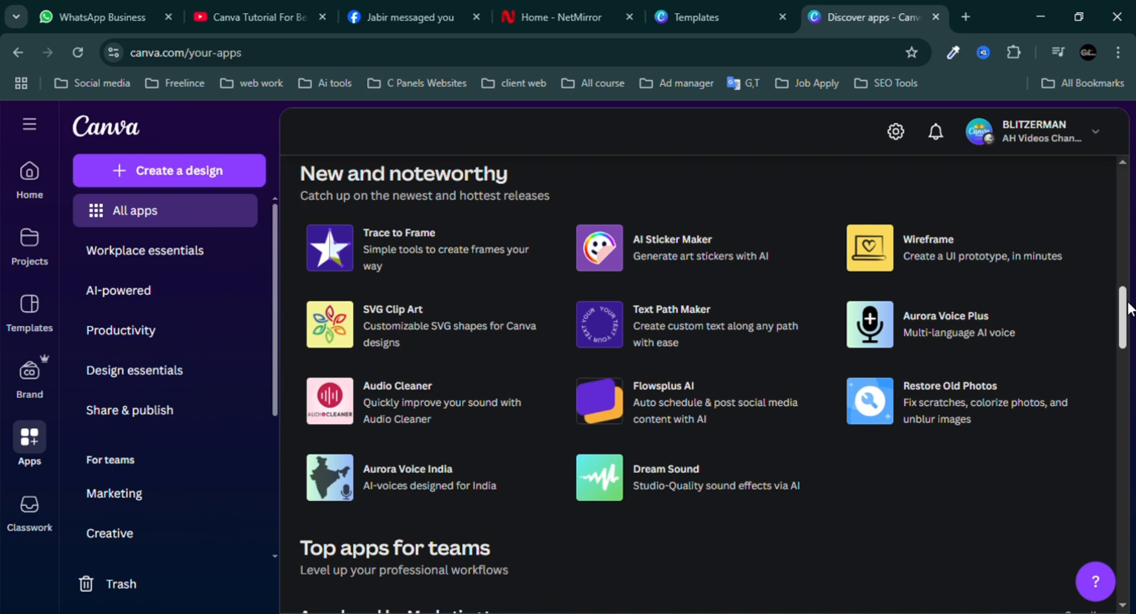
Step: Browse the apps loved by teams and check Mailchimp's options for use in an existing or new design
left_click_drag(1129, 308, 1132, 370)
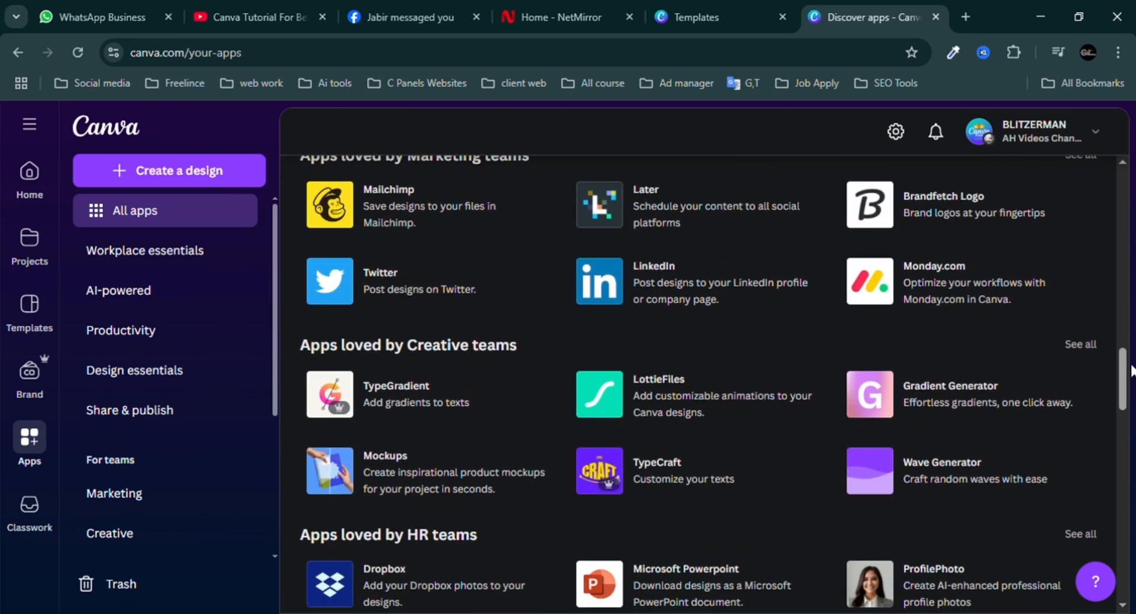
left_click(384, 192)
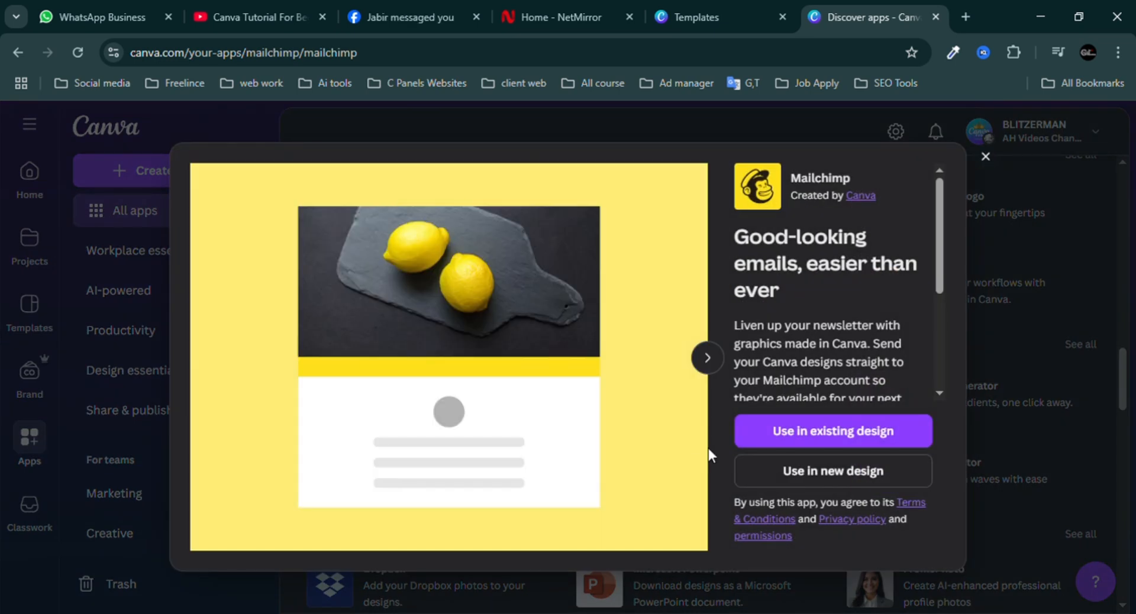
left_click(847, 440)
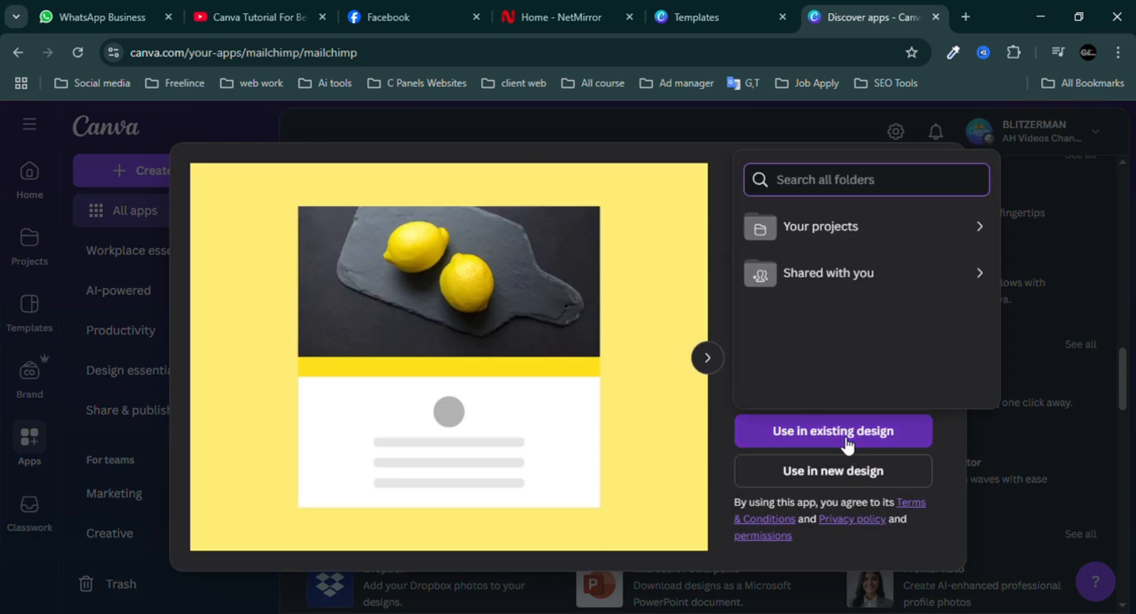
left_click(839, 469)
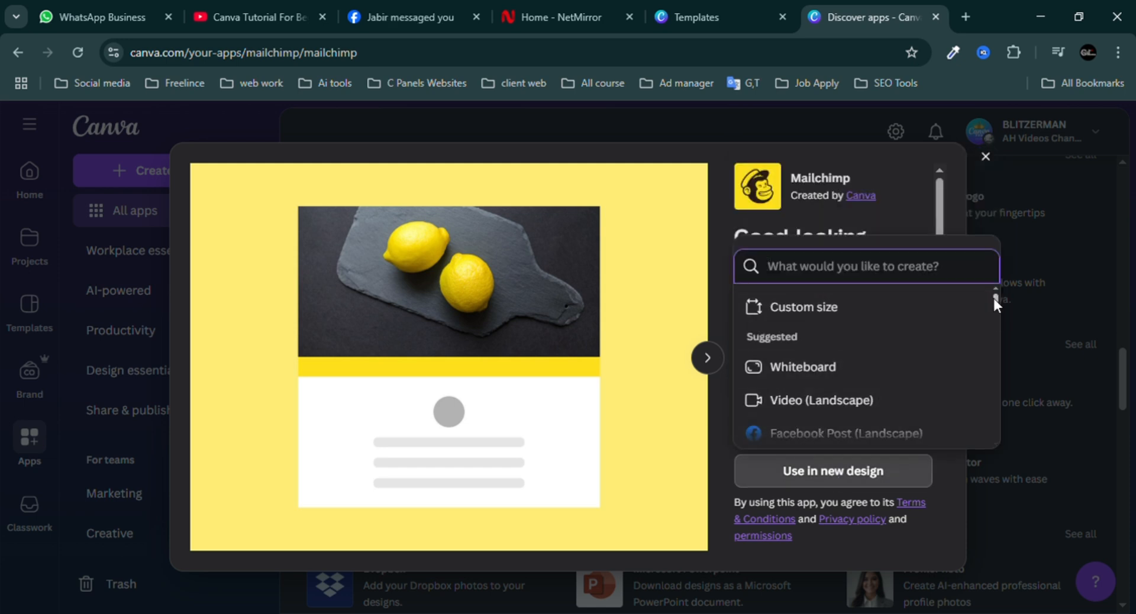
left_click_drag(993, 298, 993, 362)
left_click(1034, 371)
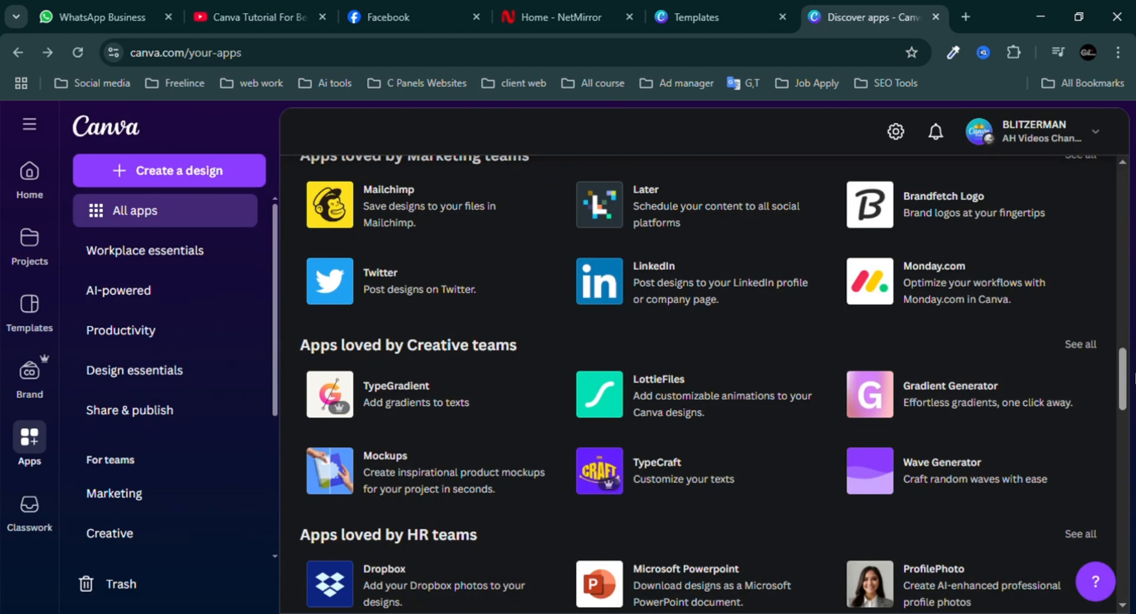
left_click_drag(1124, 379, 1122, 413)
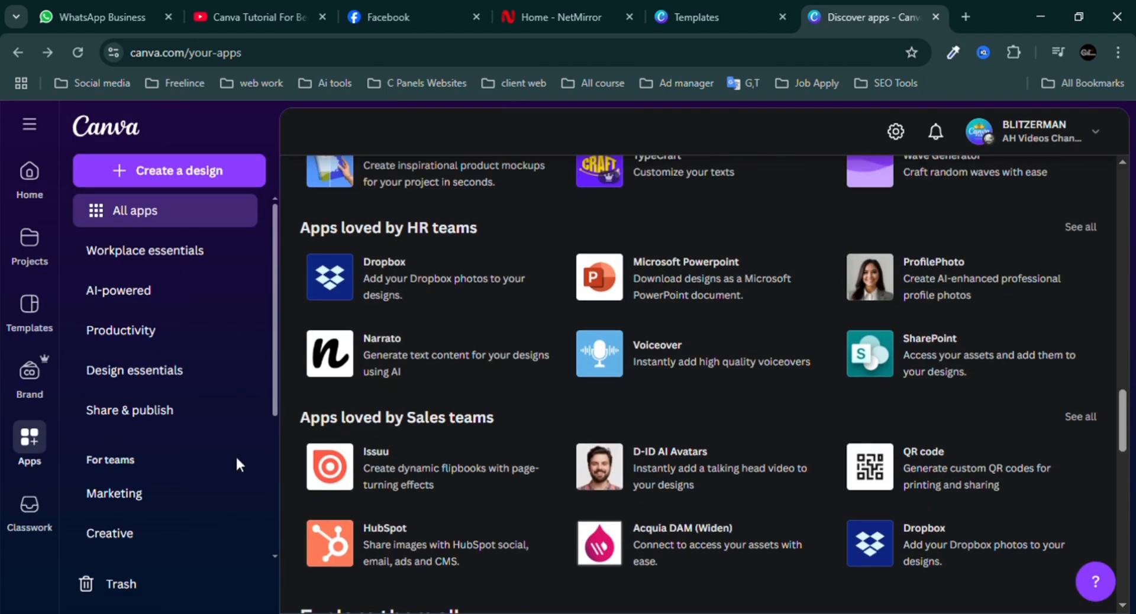
Step: Open the Classwork page, return to the Home page and look over the recent designs
left_click(27, 518)
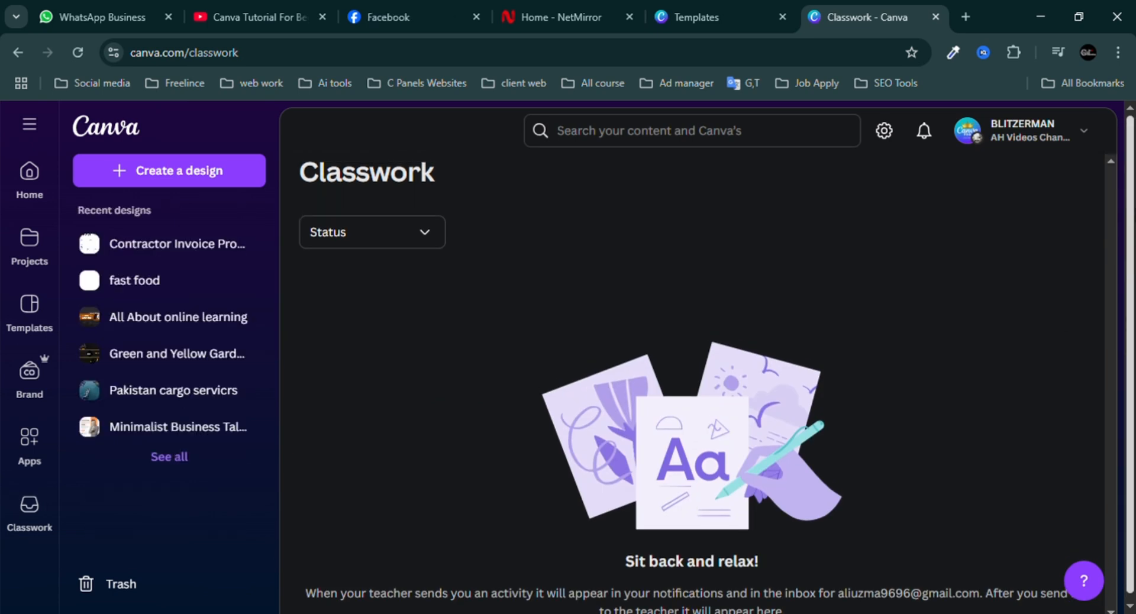
left_click(33, 185)
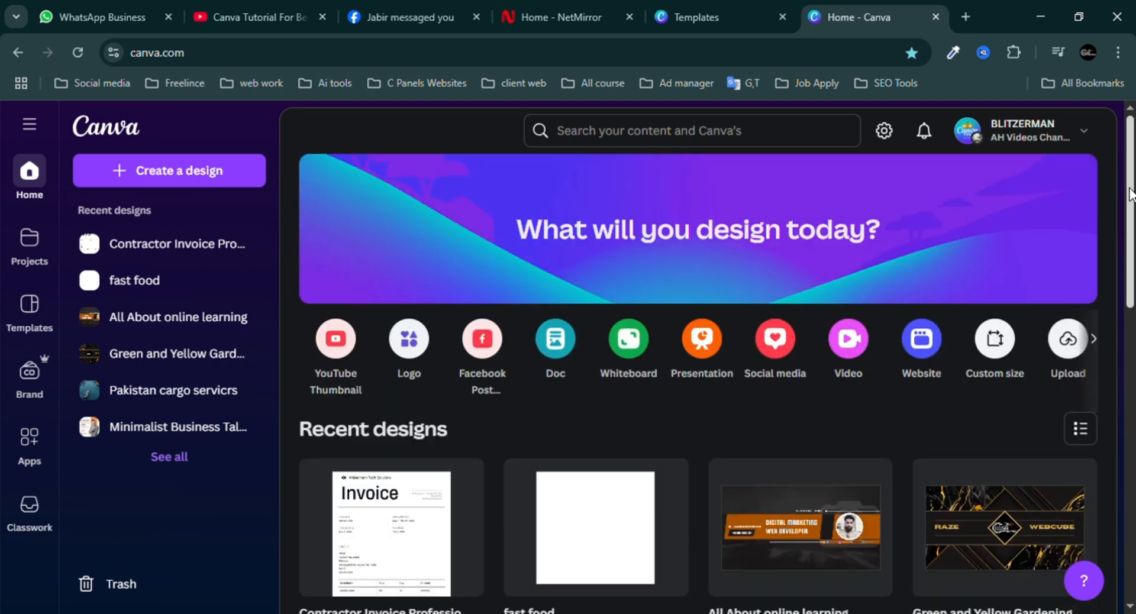
scroll(1130, 192, "down", 4)
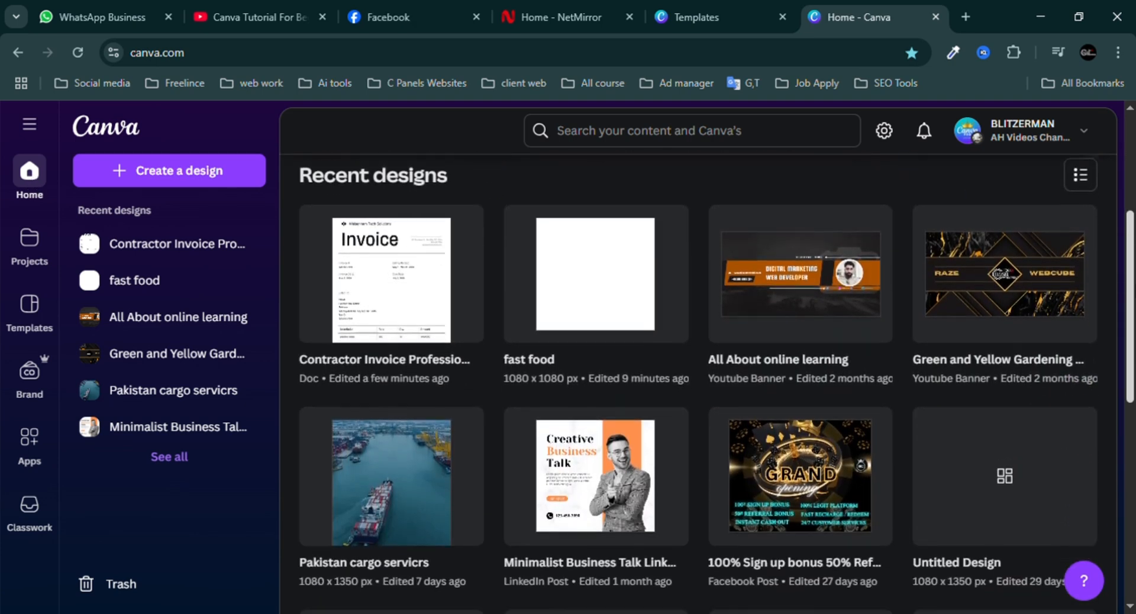
scroll(699, 372, "down", 1)
scroll(699, 373, "up", 5)
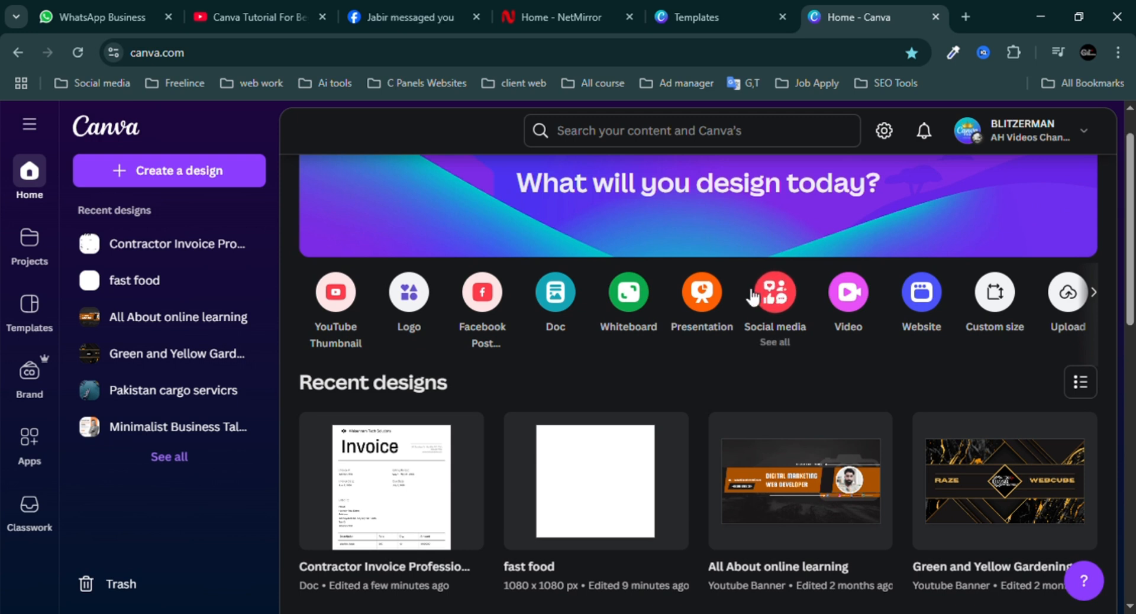
Step: Look over the video design types and templates, and create a blank Mobile Video design
left_click(851, 290)
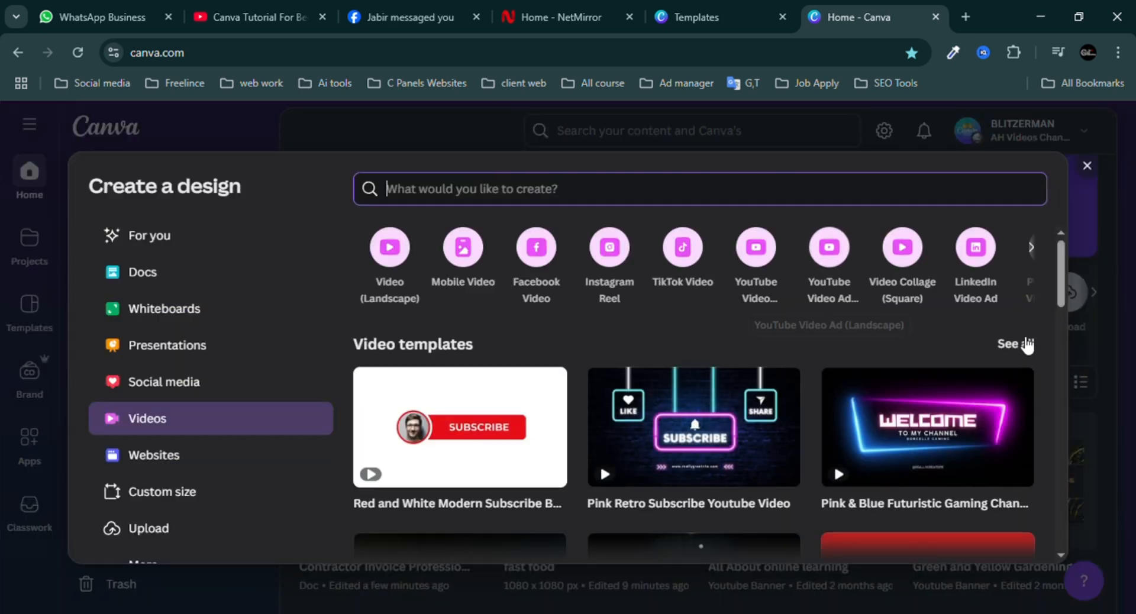
left_click_drag(1061, 256, 1061, 278)
scroll(509, 337, "up", 3)
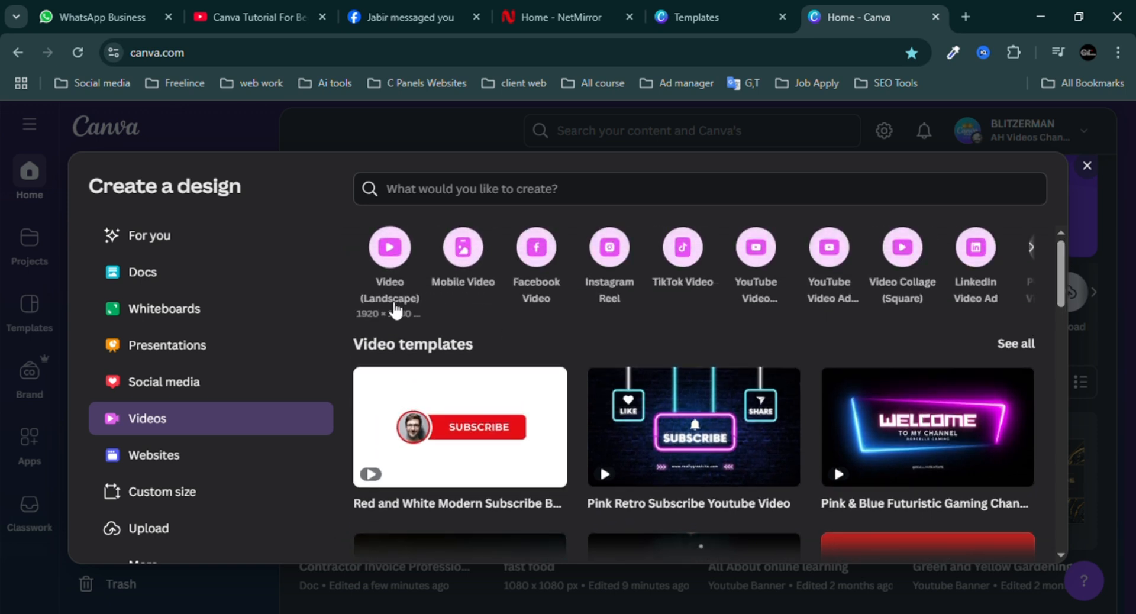
left_click(477, 251)
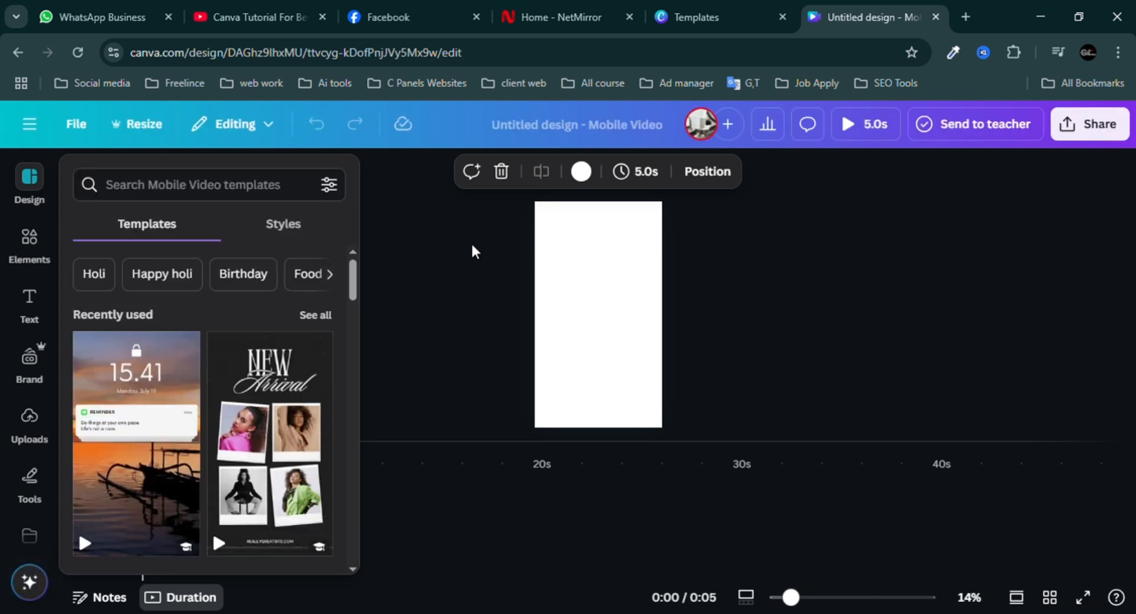
left_click(471, 252)
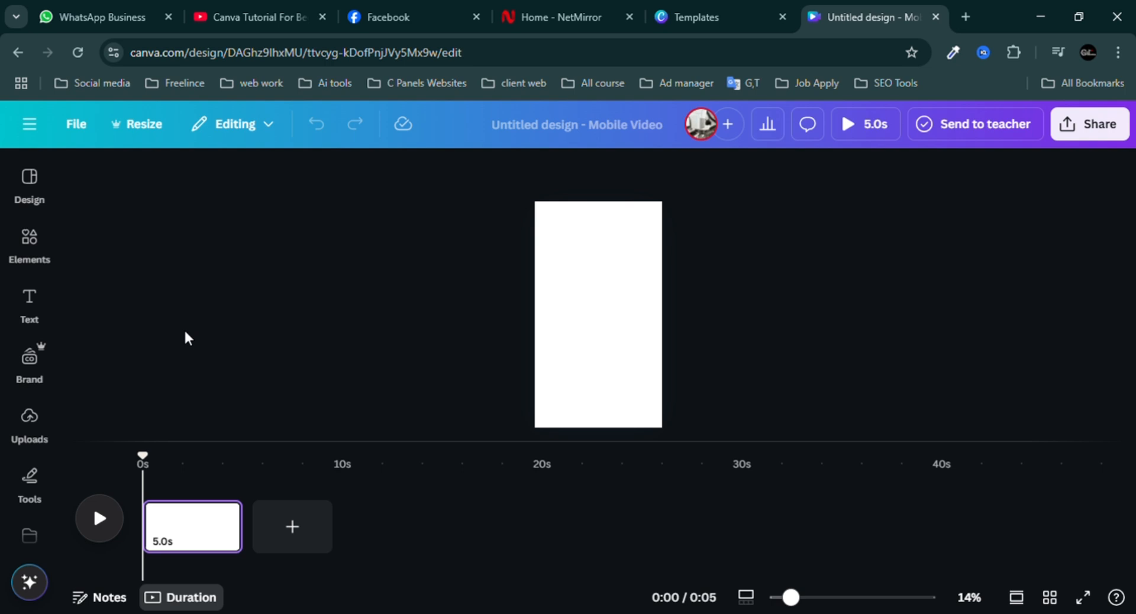
Step: Apply the Blue & Red Neon Coming Soon template to the mobile video and shrink the timeline to enlarge the canvas area
left_click(30, 180)
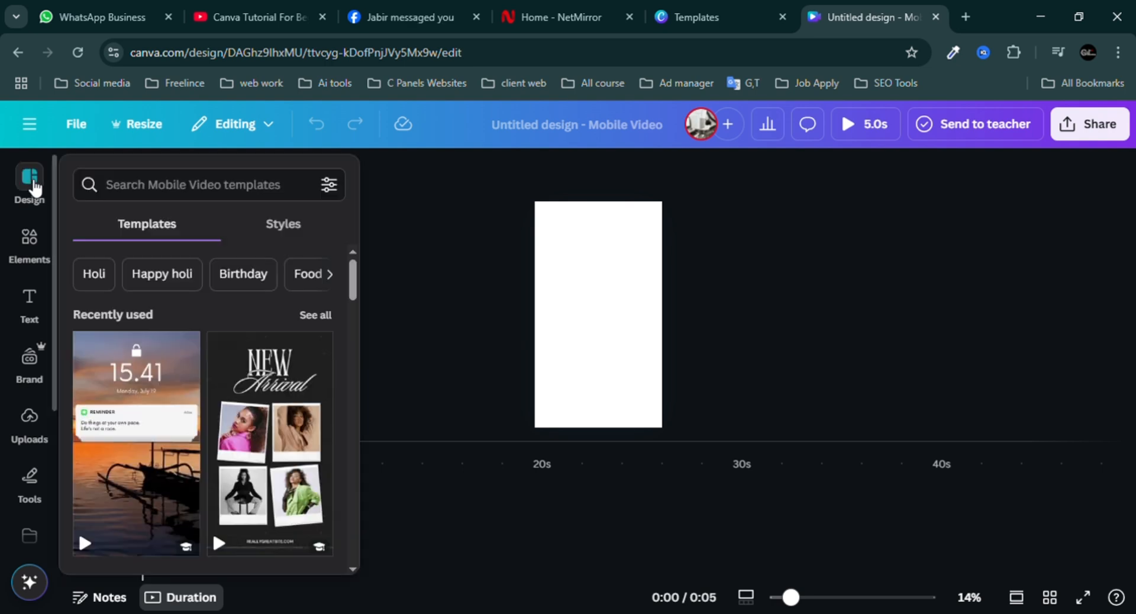
left_click_drag(355, 269, 350, 321)
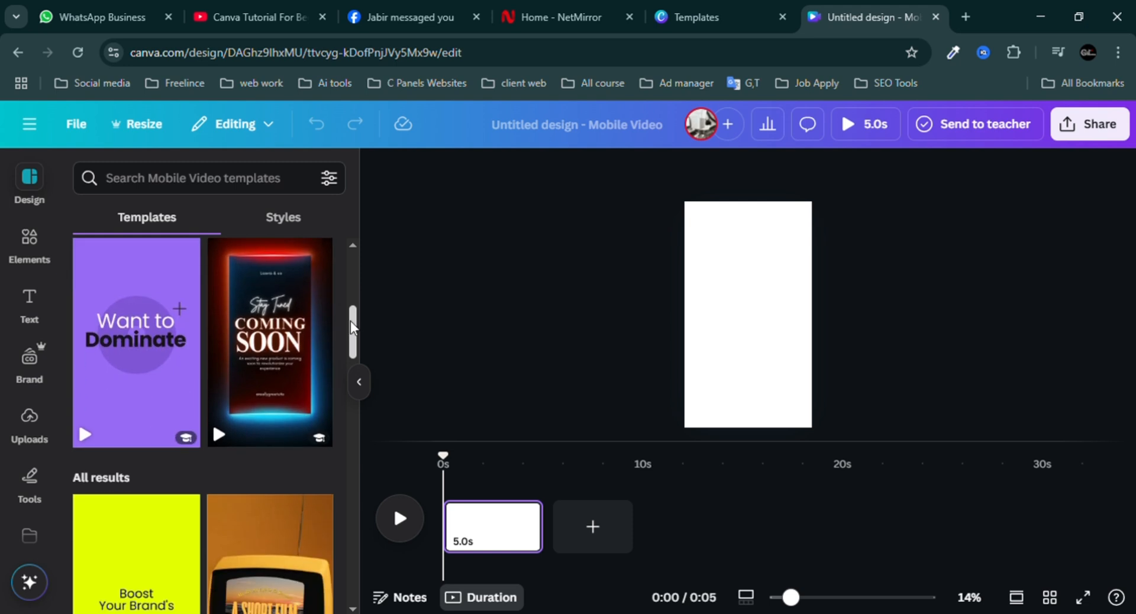
left_click(302, 322)
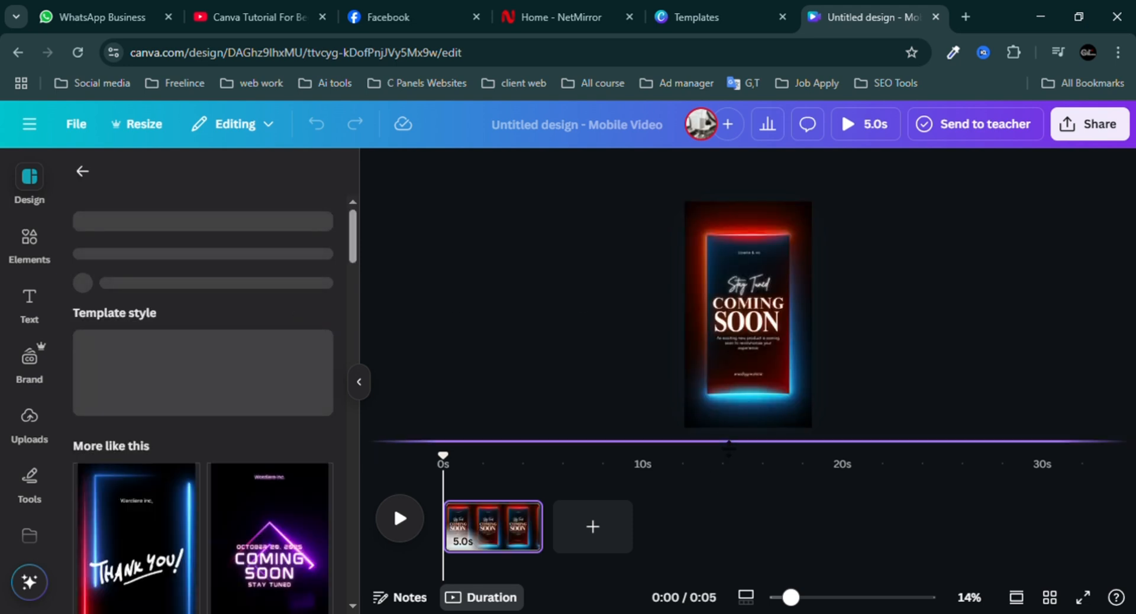
left_click_drag(729, 458, 733, 506)
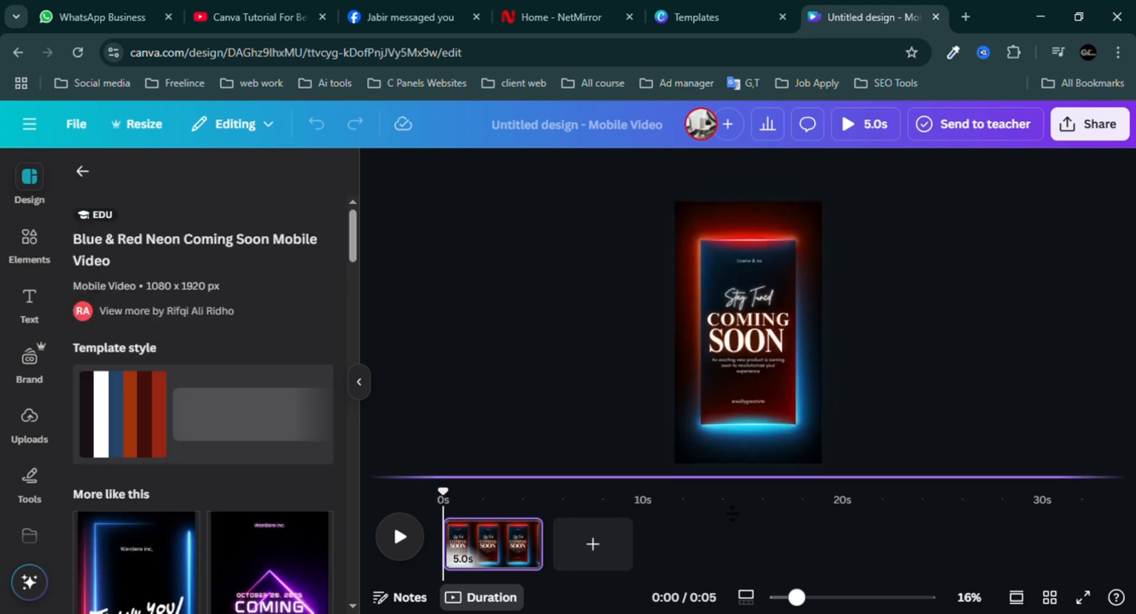
left_click(353, 266)
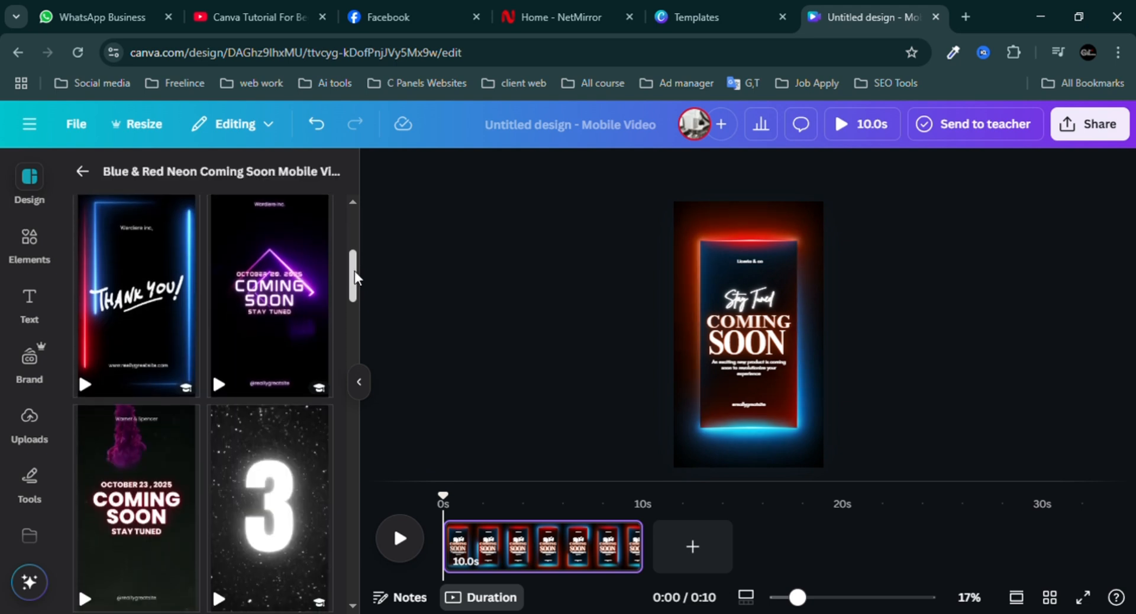
Step: Replace the "Liceria & co" text above the Coming Soon heading with "business"
left_click(755, 343)
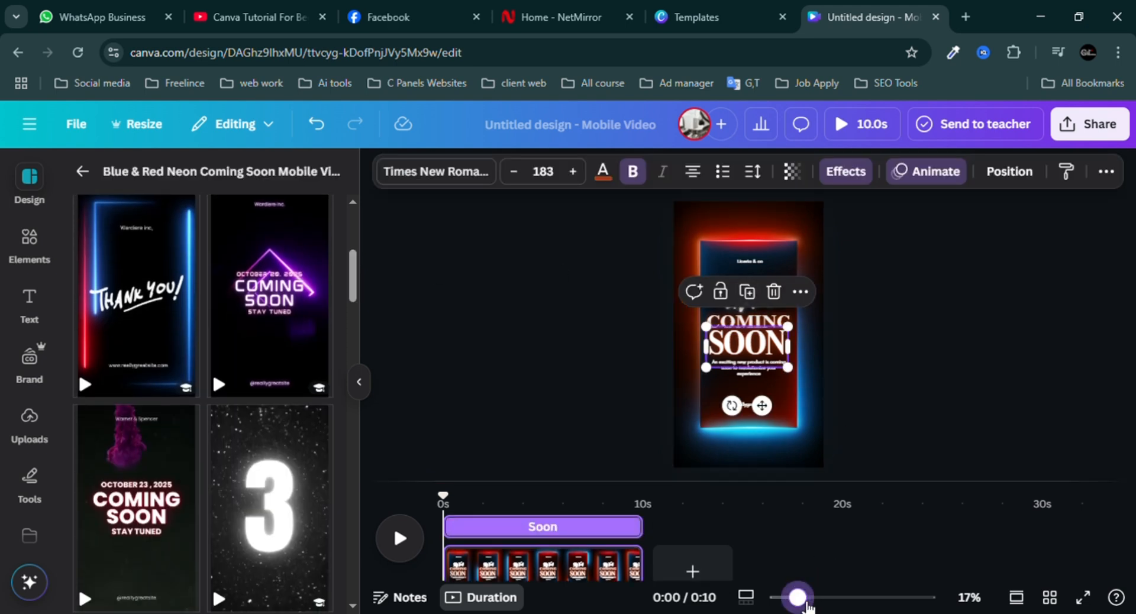
left_click_drag(799, 598, 833, 598)
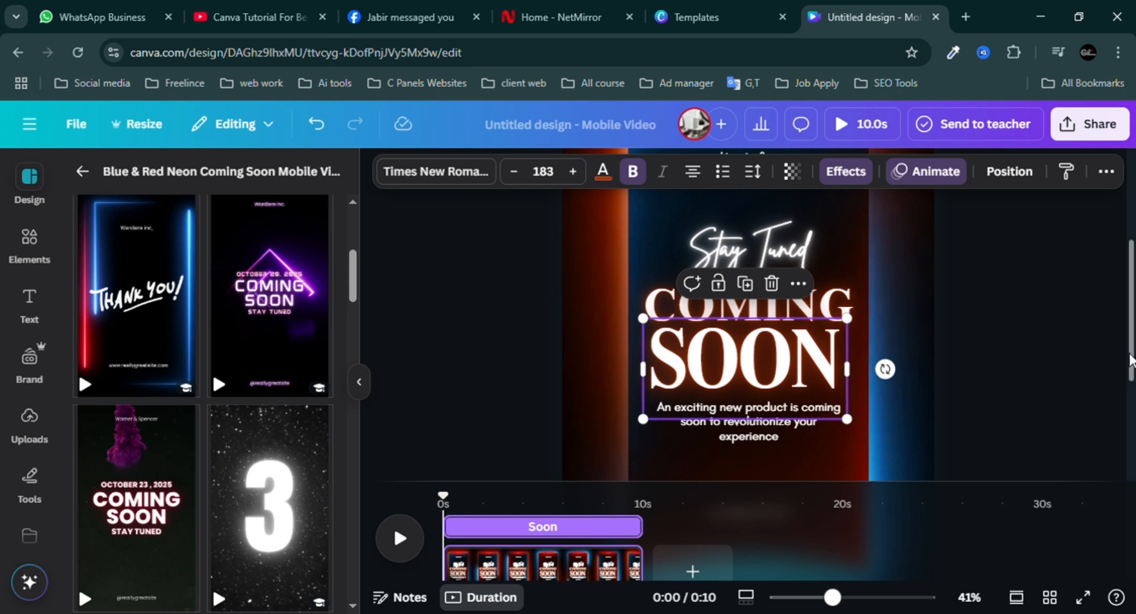
scroll(947, 332, "up", 2)
left_click(768, 265)
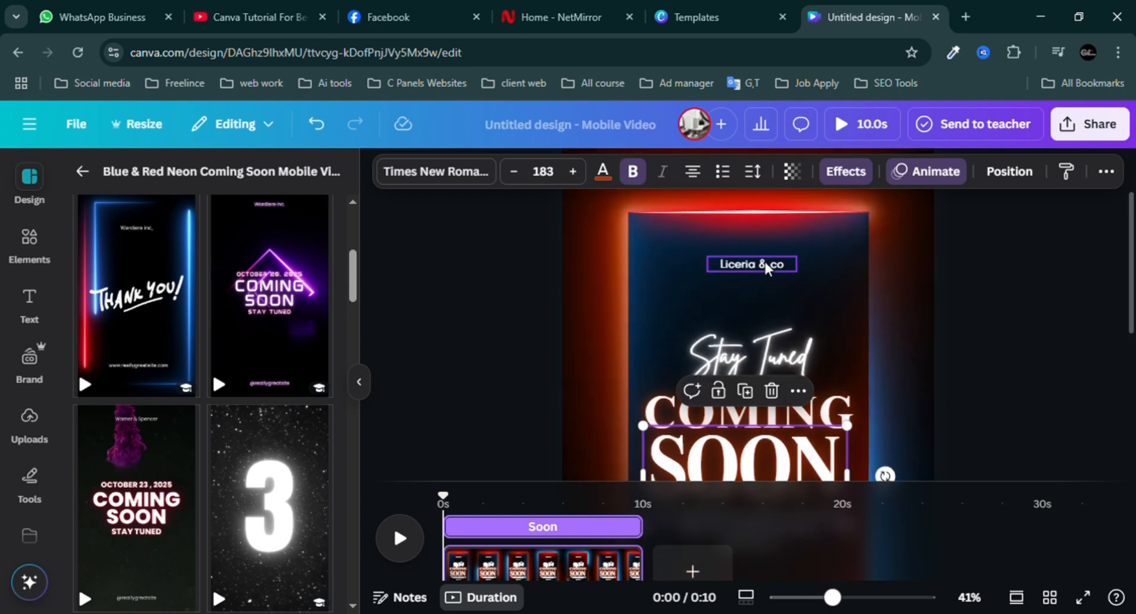
left_click(773, 266)
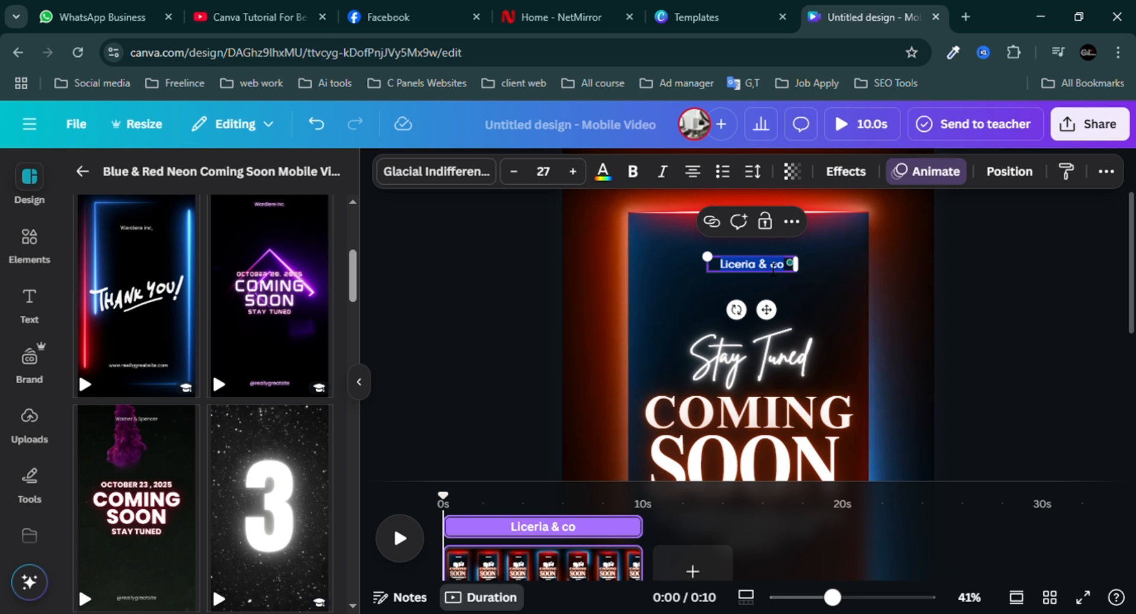
type("busiines")
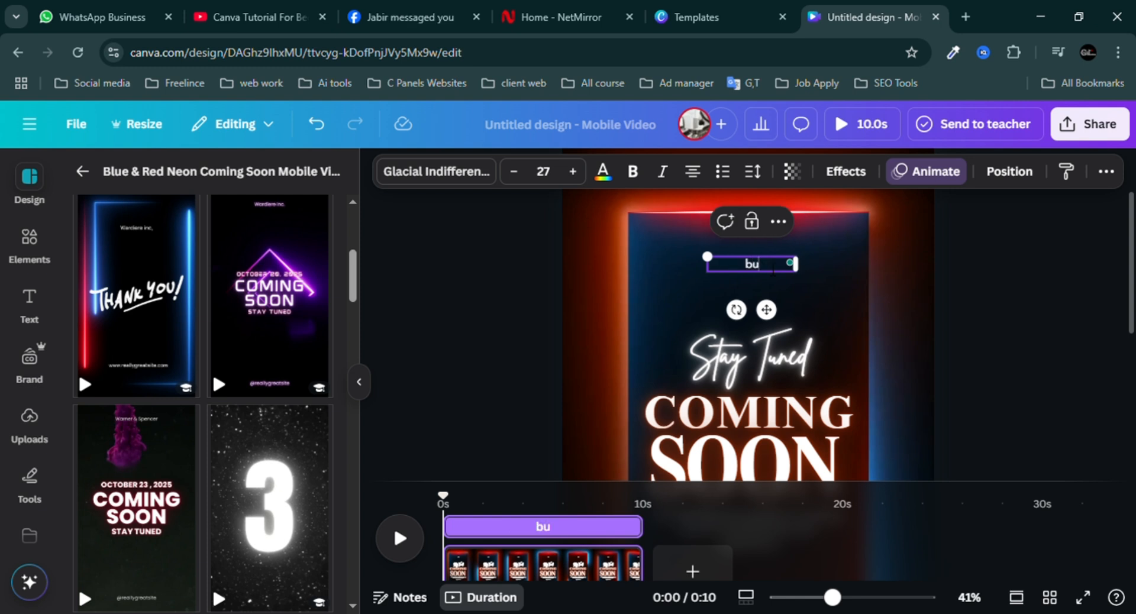
key("BackSpace")
key("BackSpace")
key("BackSpace")
key("BackSpace")
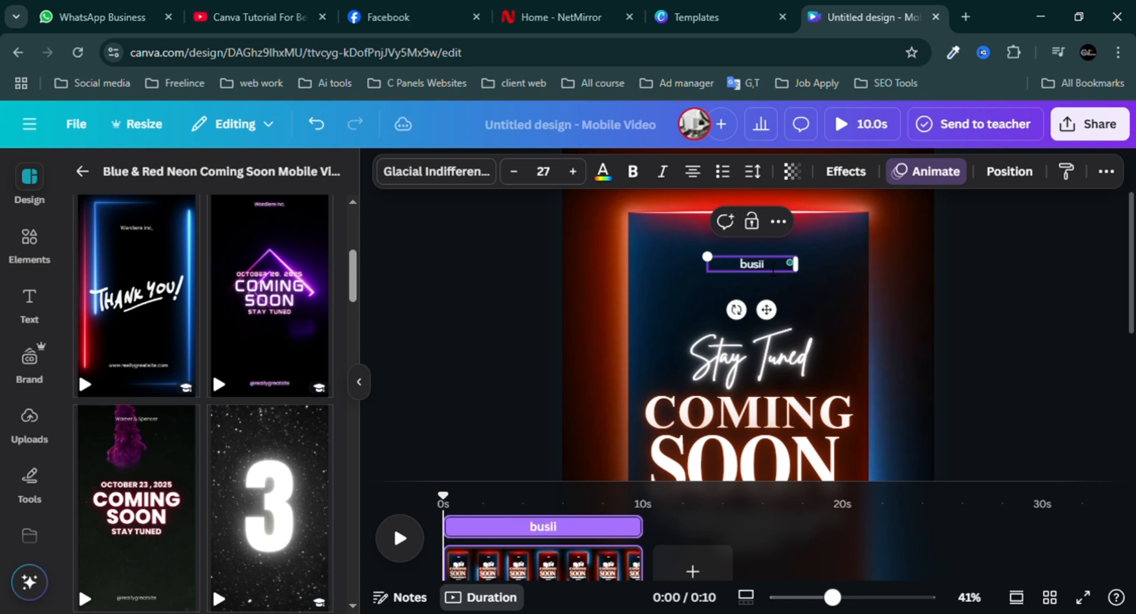
type("ness")
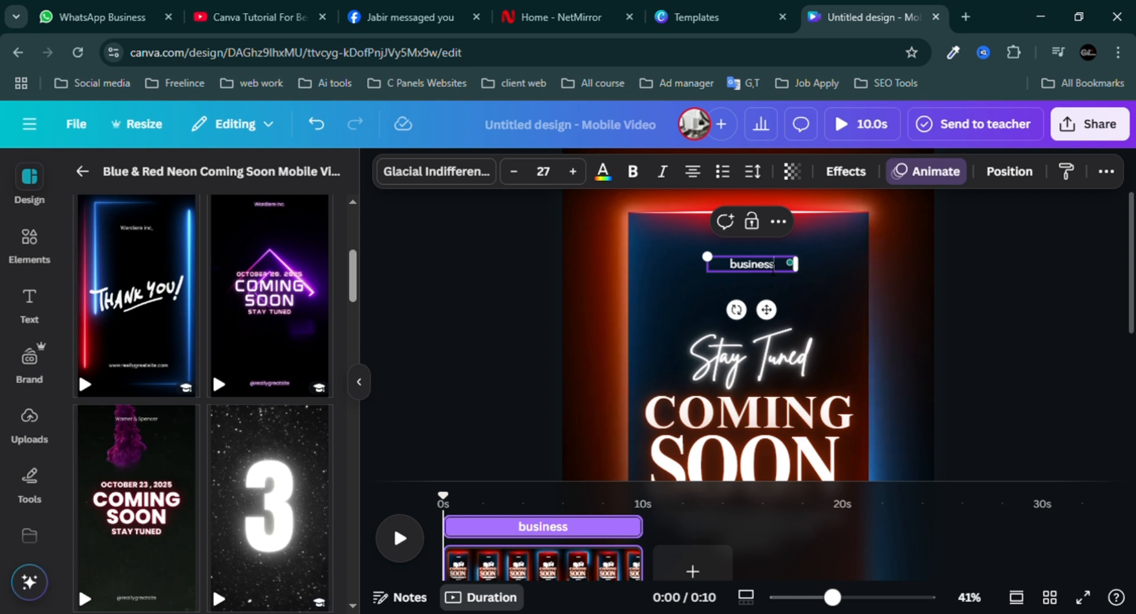
Step: Replace the "Stay Tuned" text with "marketing" and set its font to Glacial Indifference
left_click(731, 364)
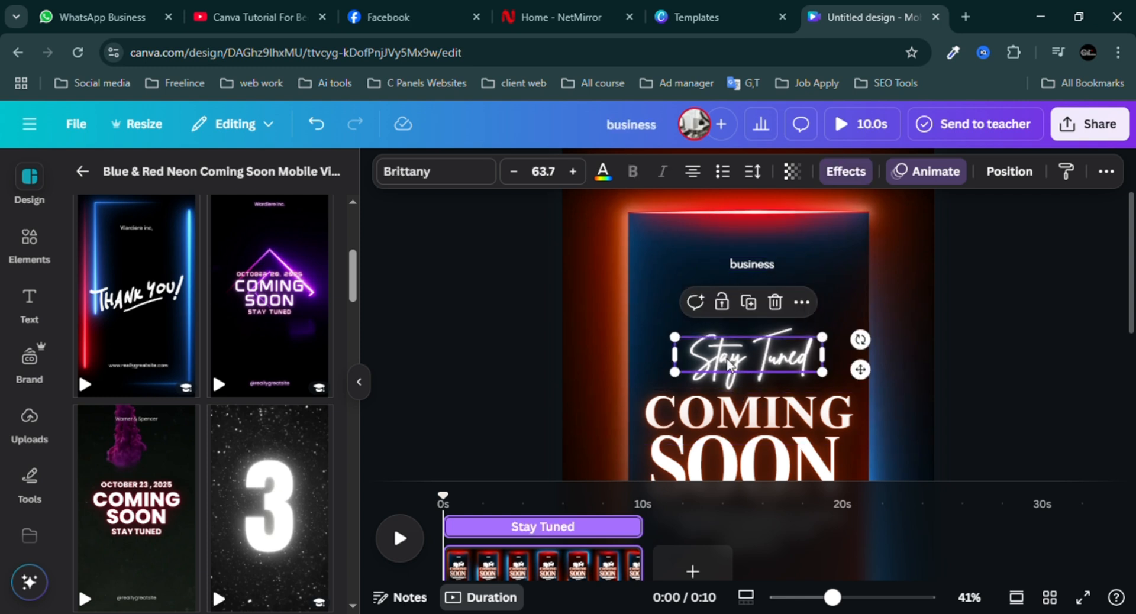
left_click(730, 364)
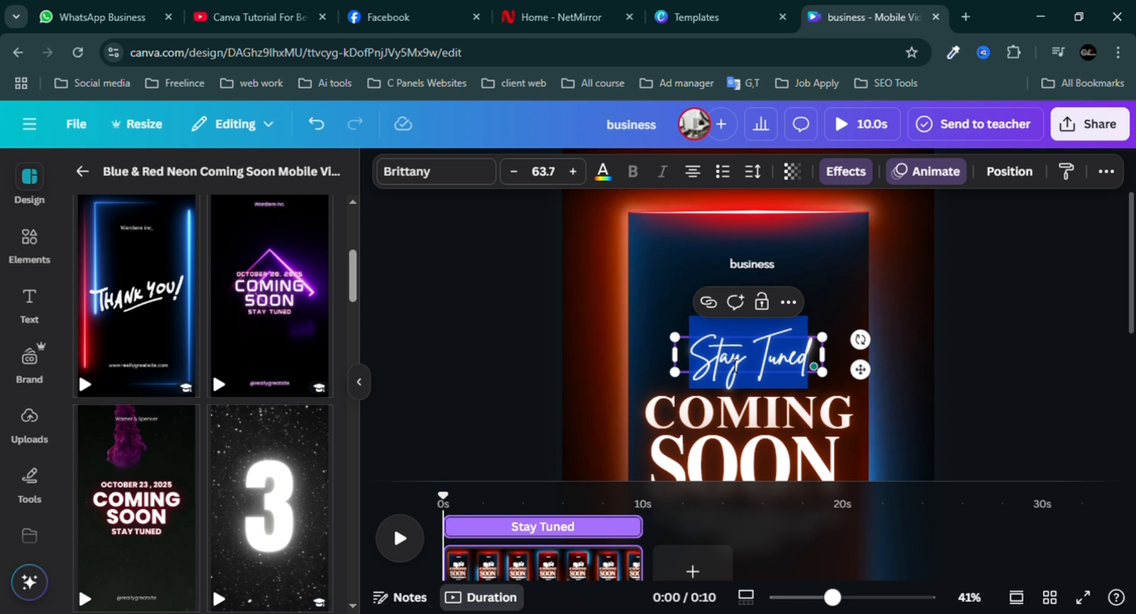
key("BackSpace")
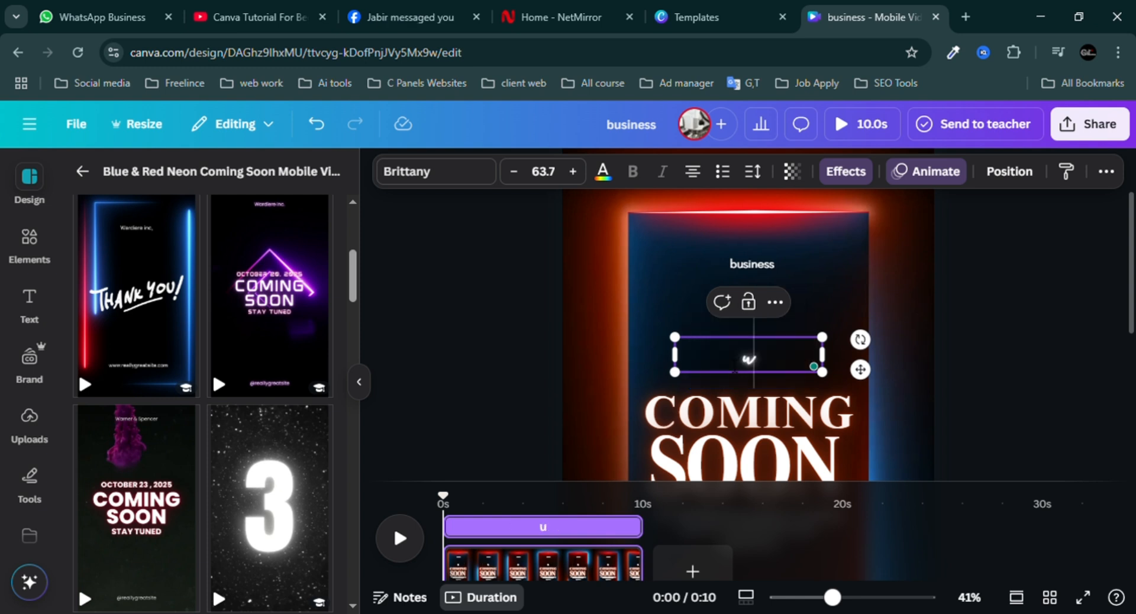
type("up")
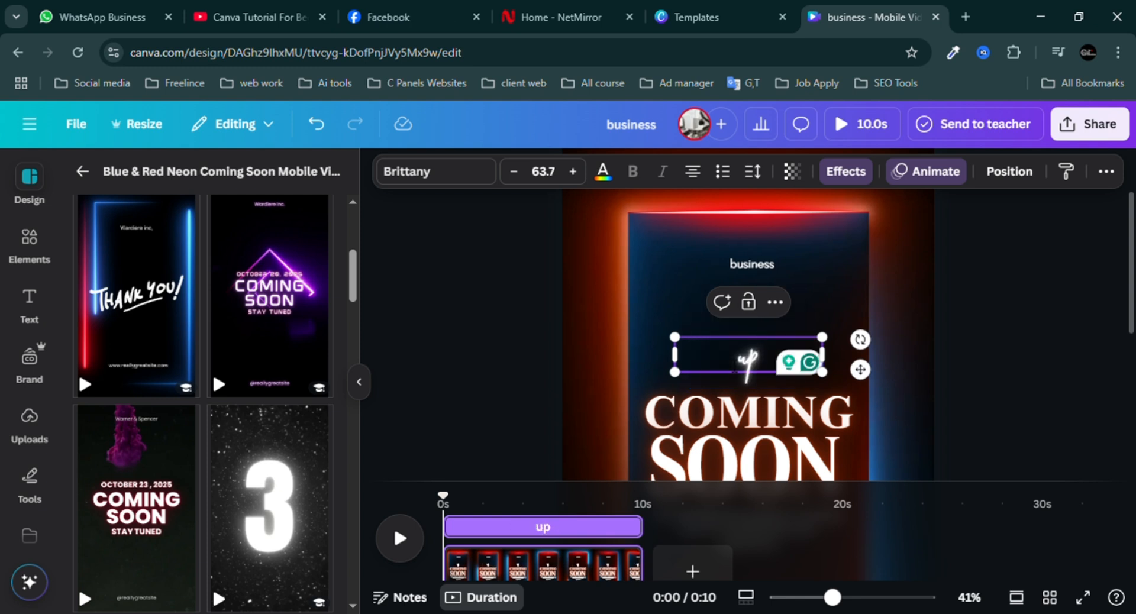
key("BackSpace")
key("BackSpace")
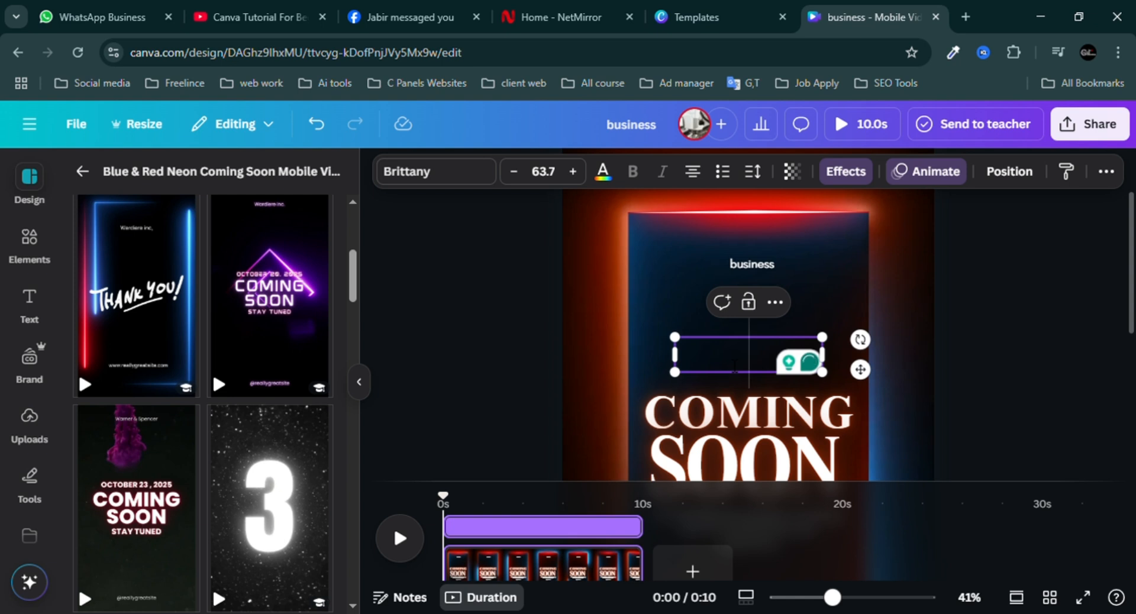
type("ma")
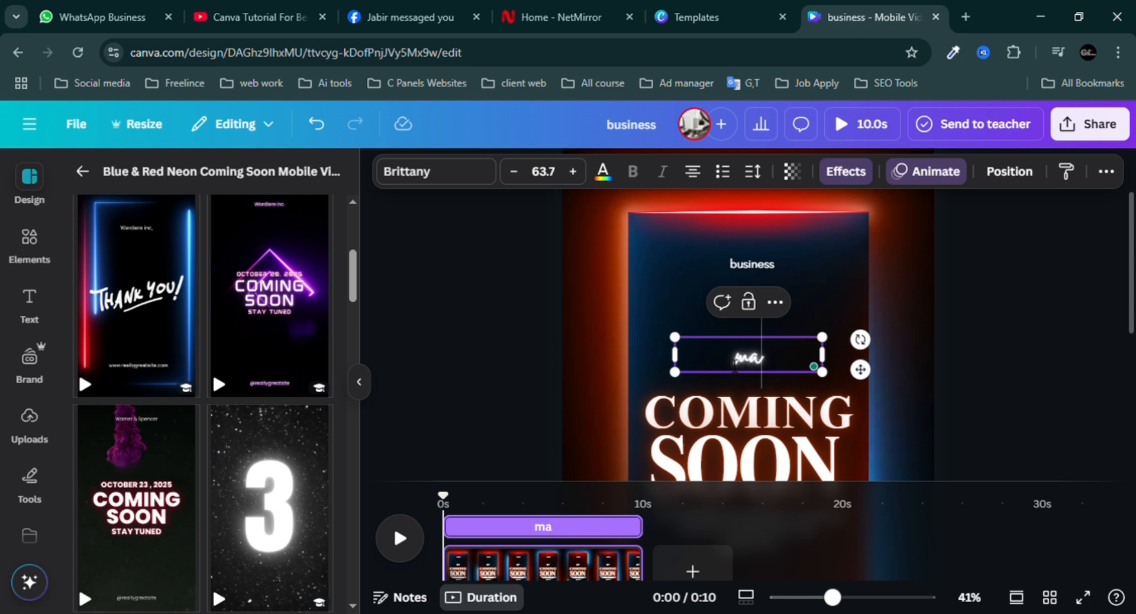
type("rketing")
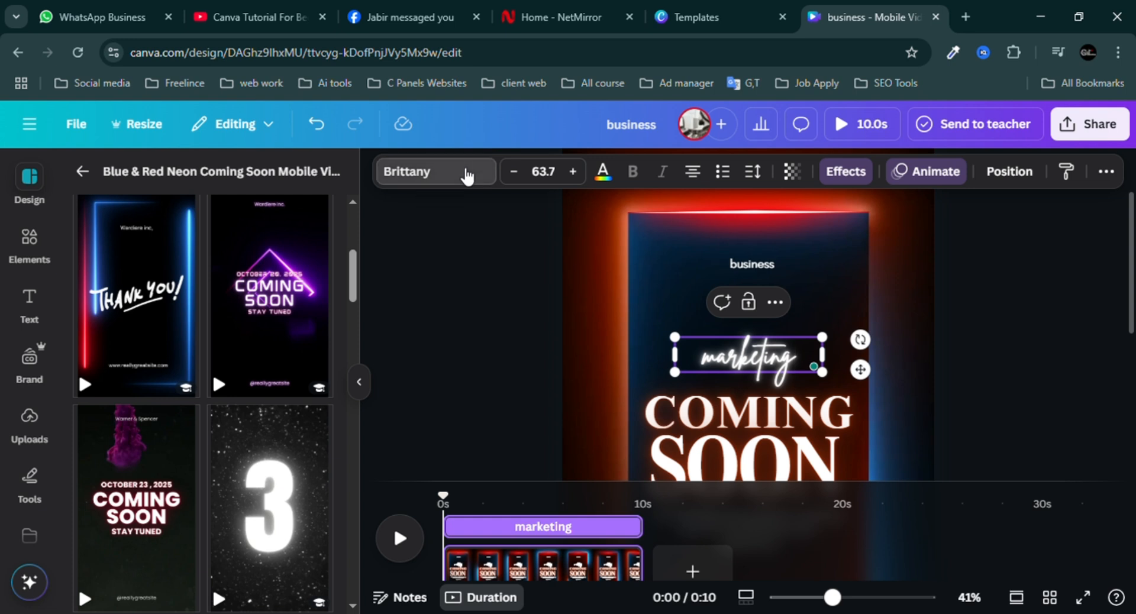
left_click(456, 173)
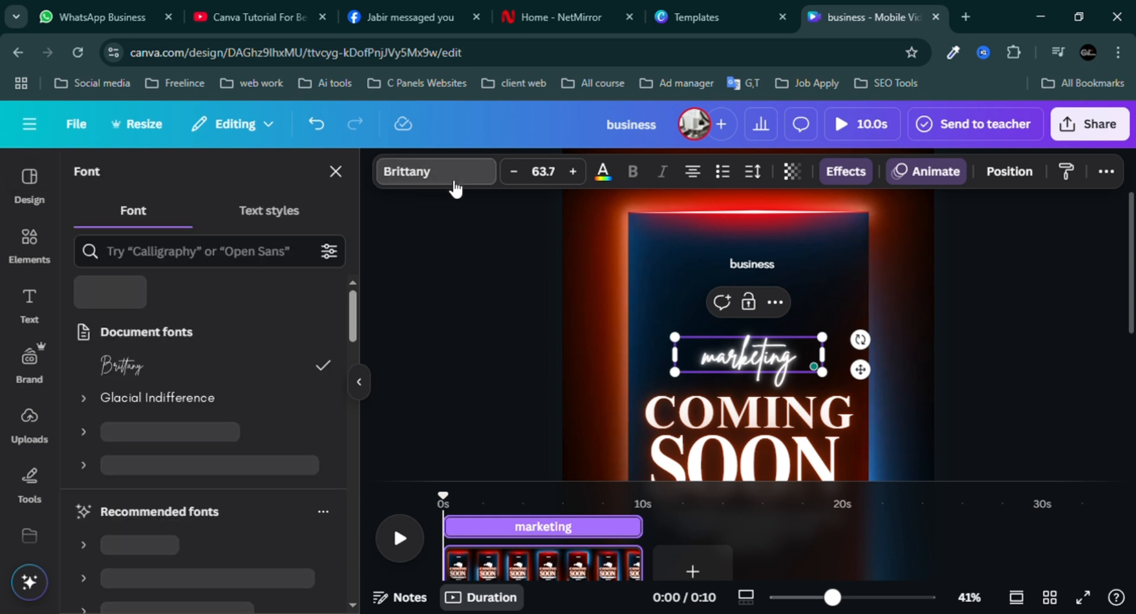
left_click(174, 403)
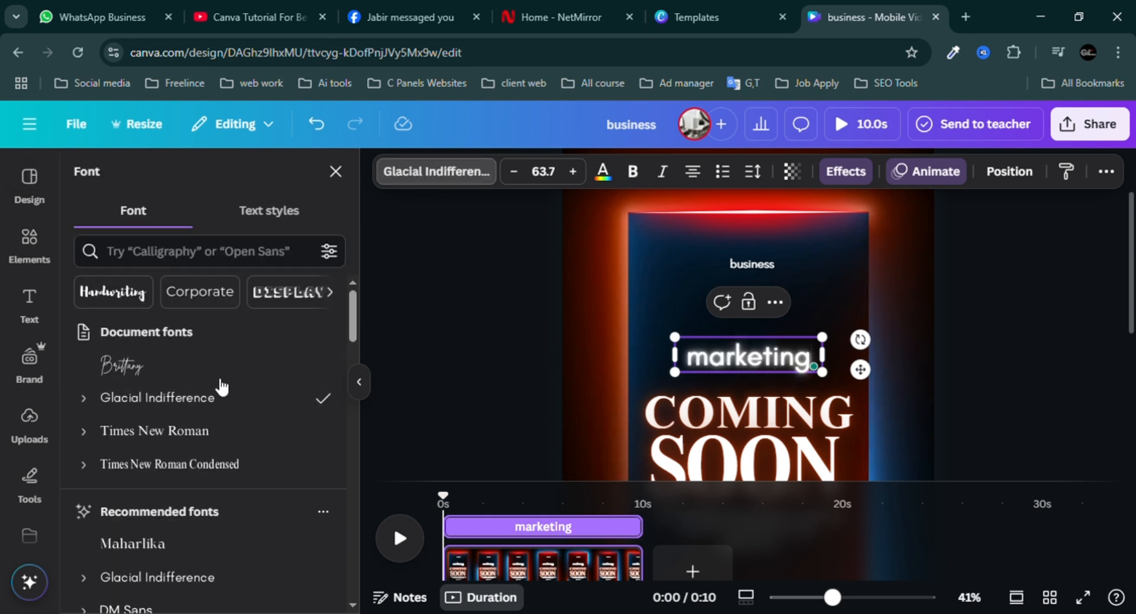
Step: Set the font of the "marketing" text to Times New Roman
left_click(233, 433)
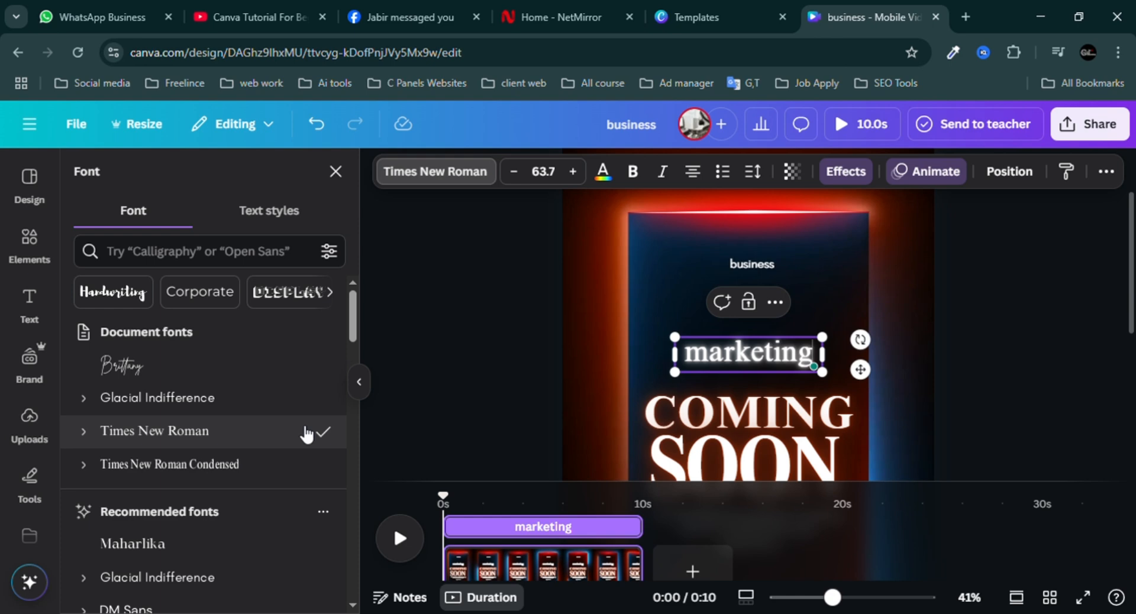
left_click(435, 413)
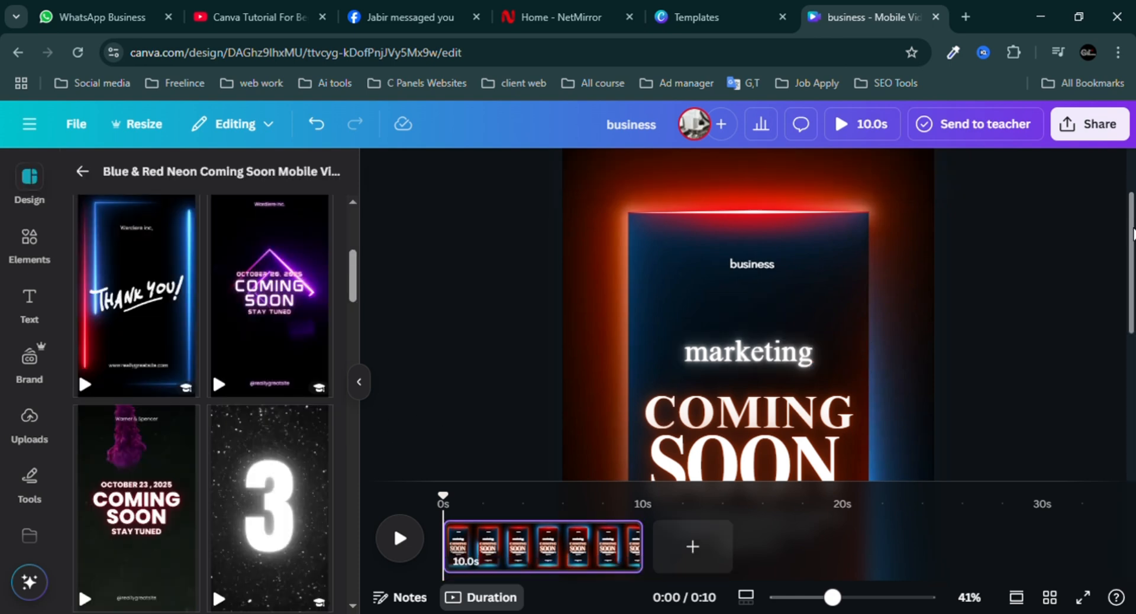
left_click_drag(1133, 231, 1133, 260)
left_click(759, 367)
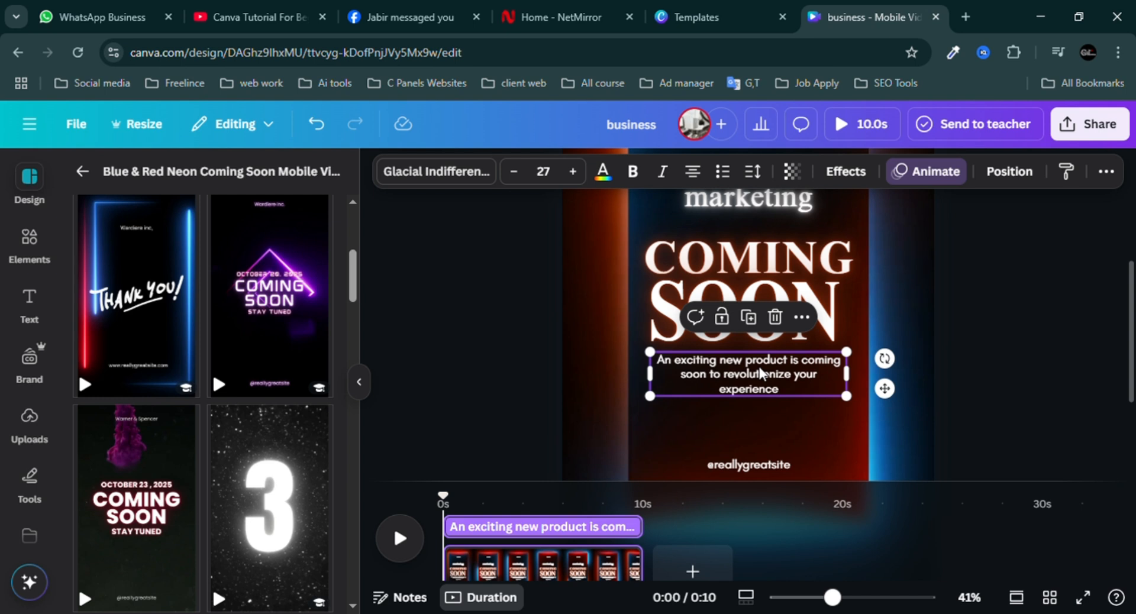
left_click(746, 468)
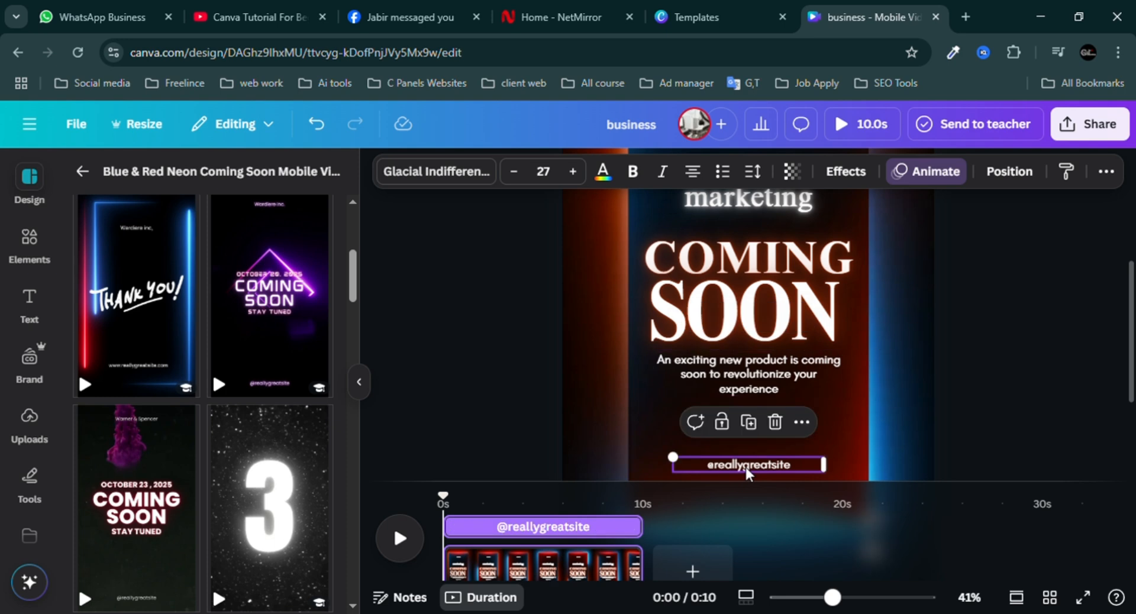
key("Escape")
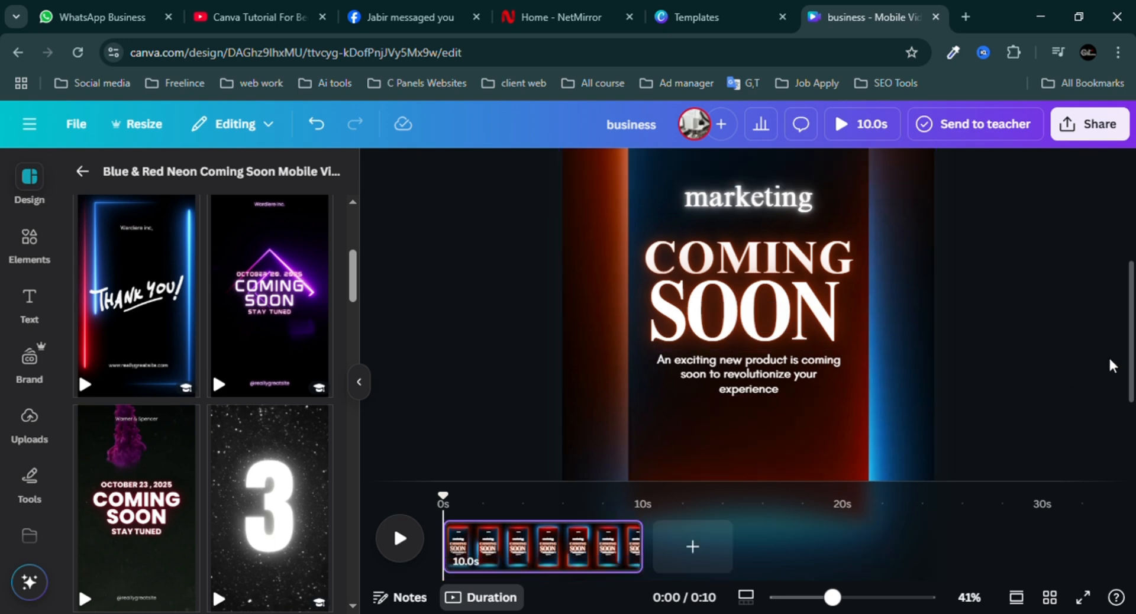
left_click_drag(1132, 335, 1132, 456)
scroll(849, 314, "up", 3)
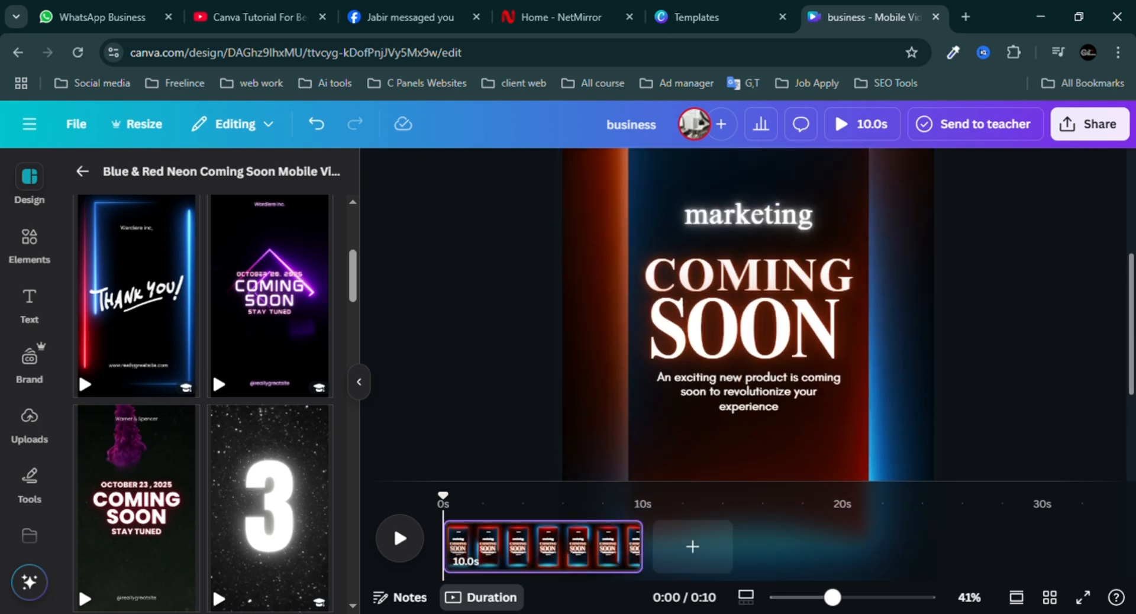
scroll(849, 314, "down", 1)
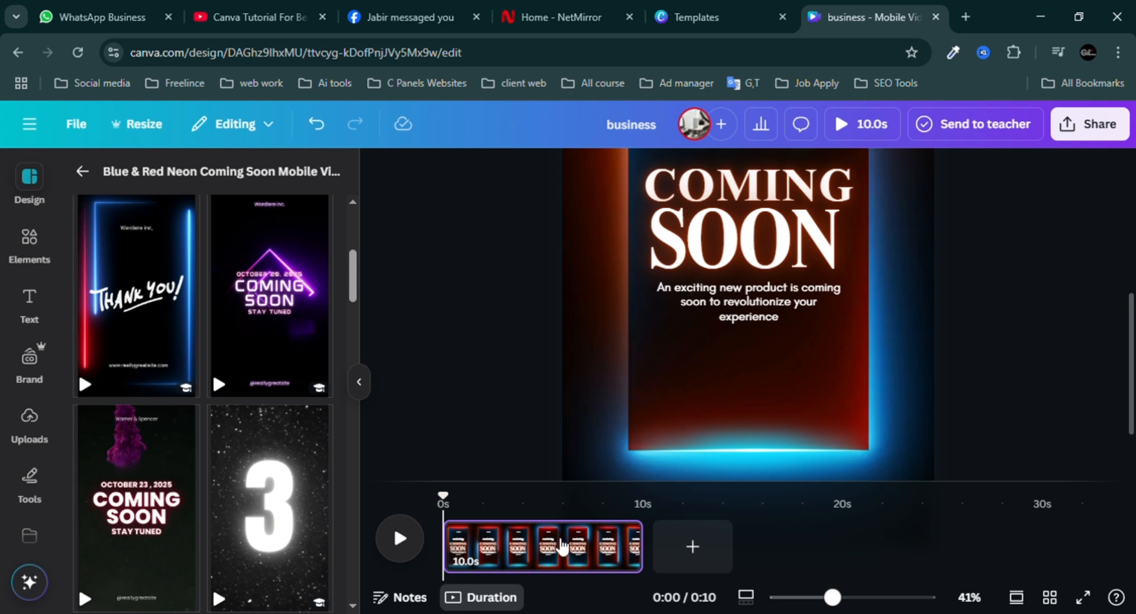
Step: Copy the Coming Soon page, add a blank page after it, and paste the copy behind the blank page
left_click(561, 548)
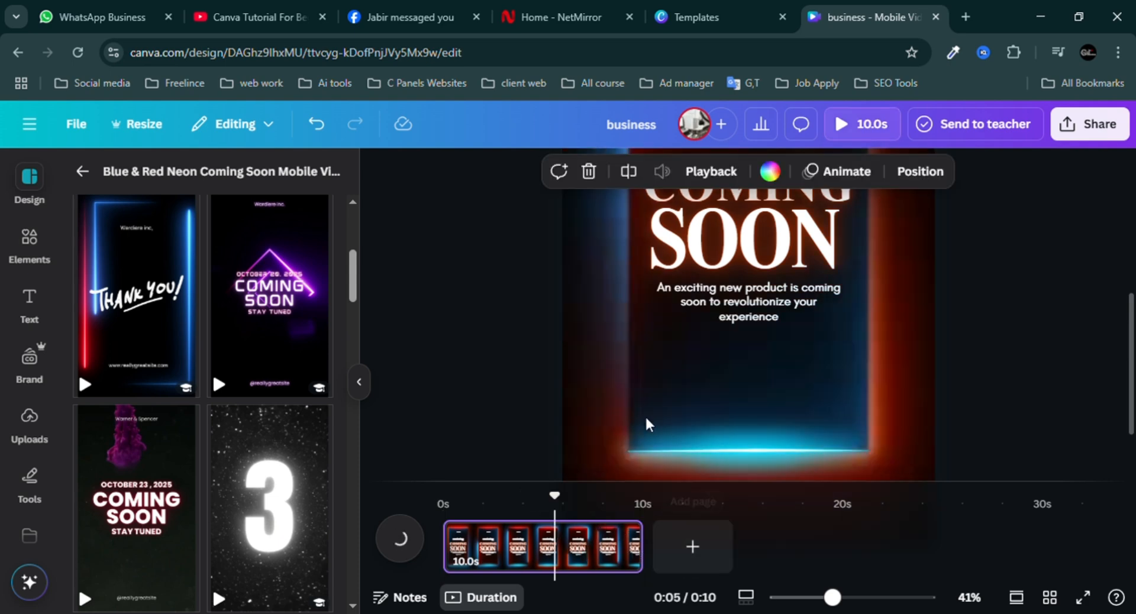
right_click(577, 387)
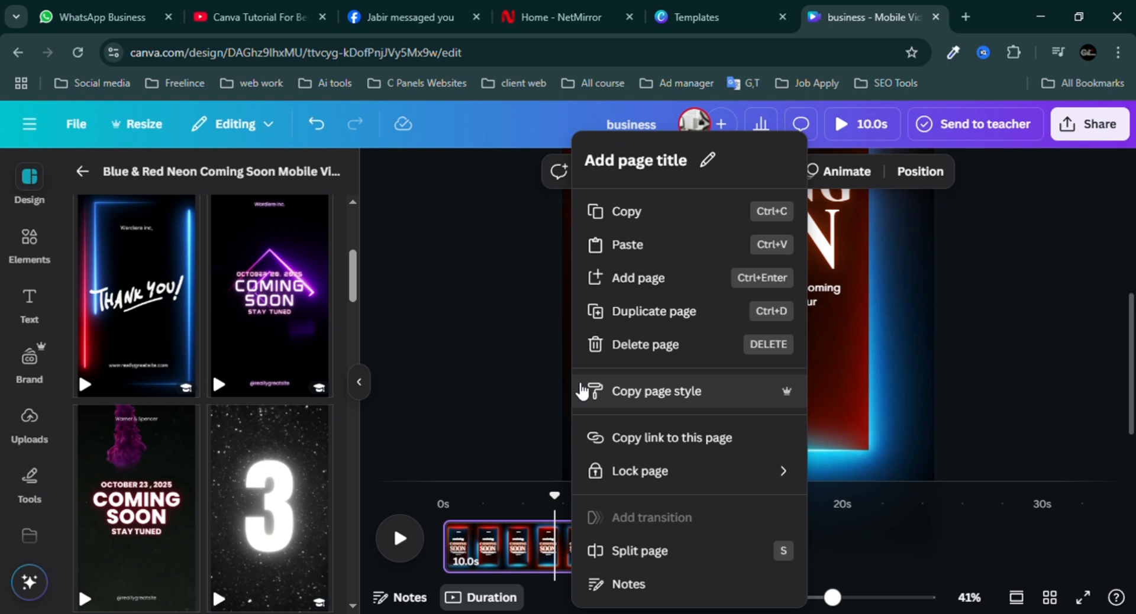
left_click(627, 211)
left_click(692, 545)
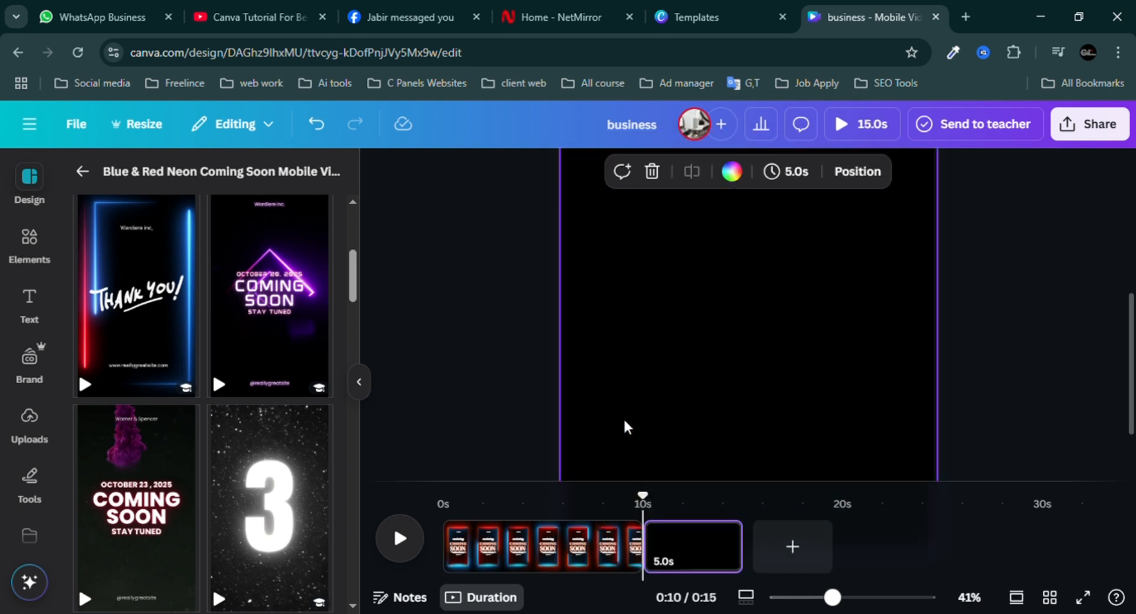
key("ctrl+v")
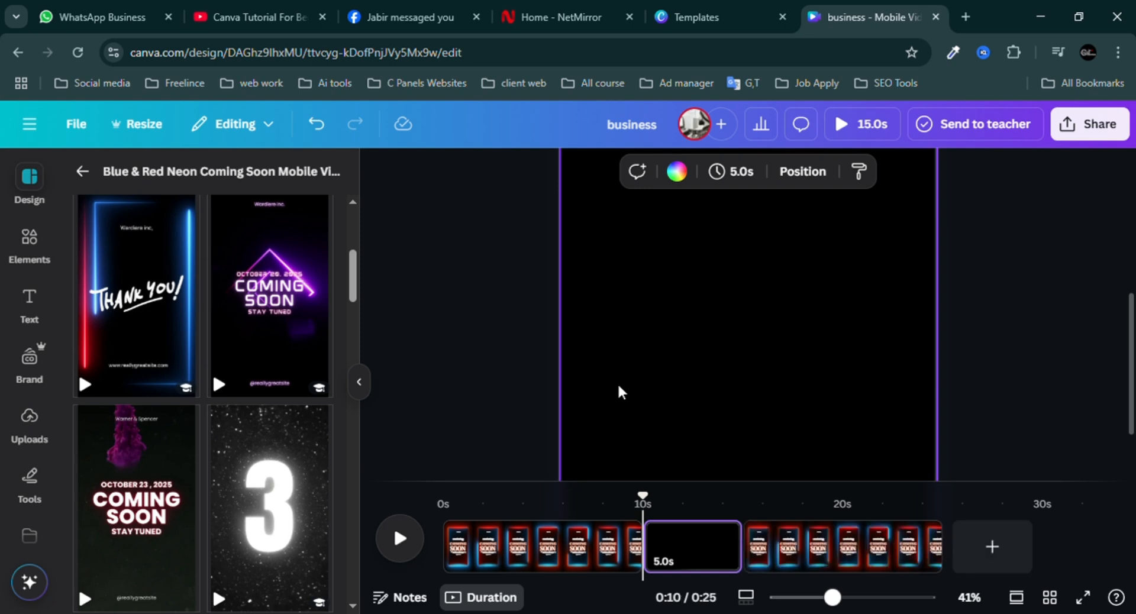
Step: Delete the blank page between the two Coming Soon pages and select the second Coming Soon page
left_click(696, 544)
key("Delete")
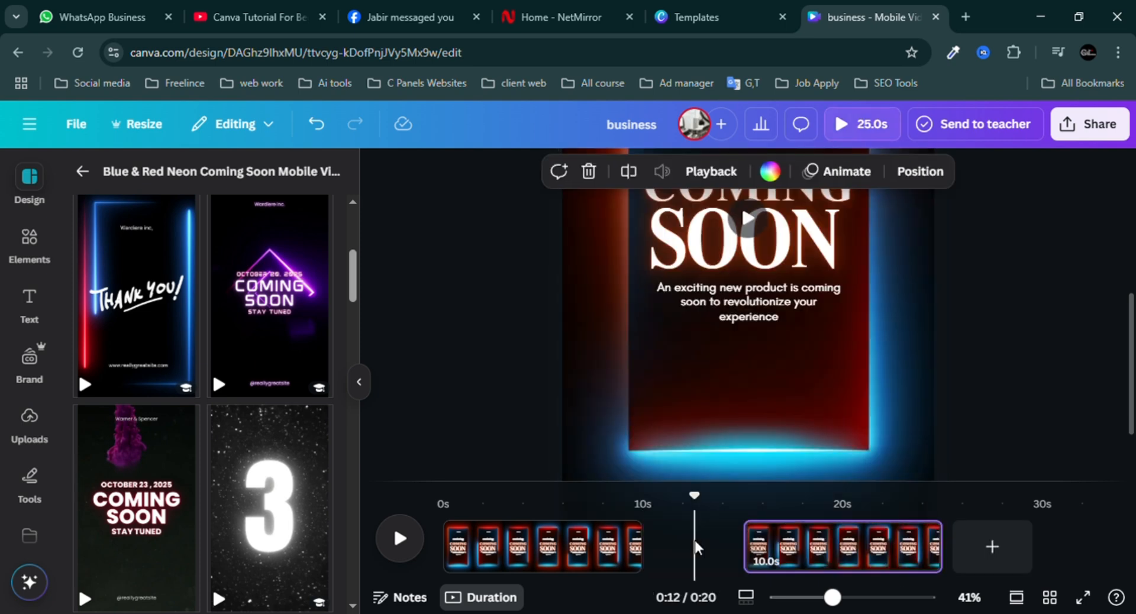
left_click(749, 548)
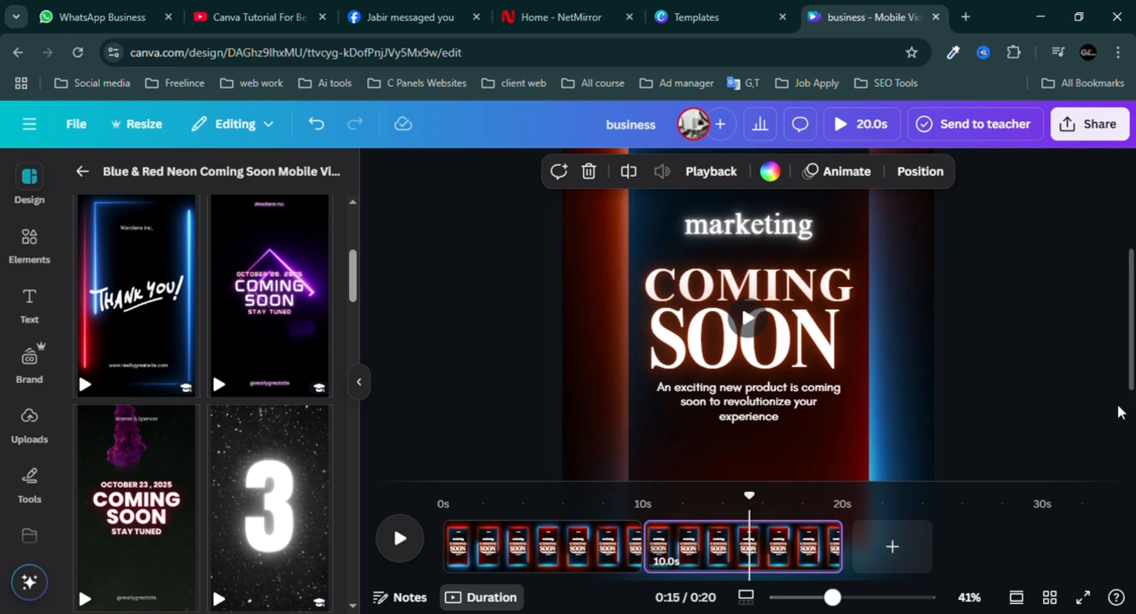
Step: Add a Dissolve transition between the two pages with a duration of 0.1 seconds
left_click_drag(833, 597, 813, 597)
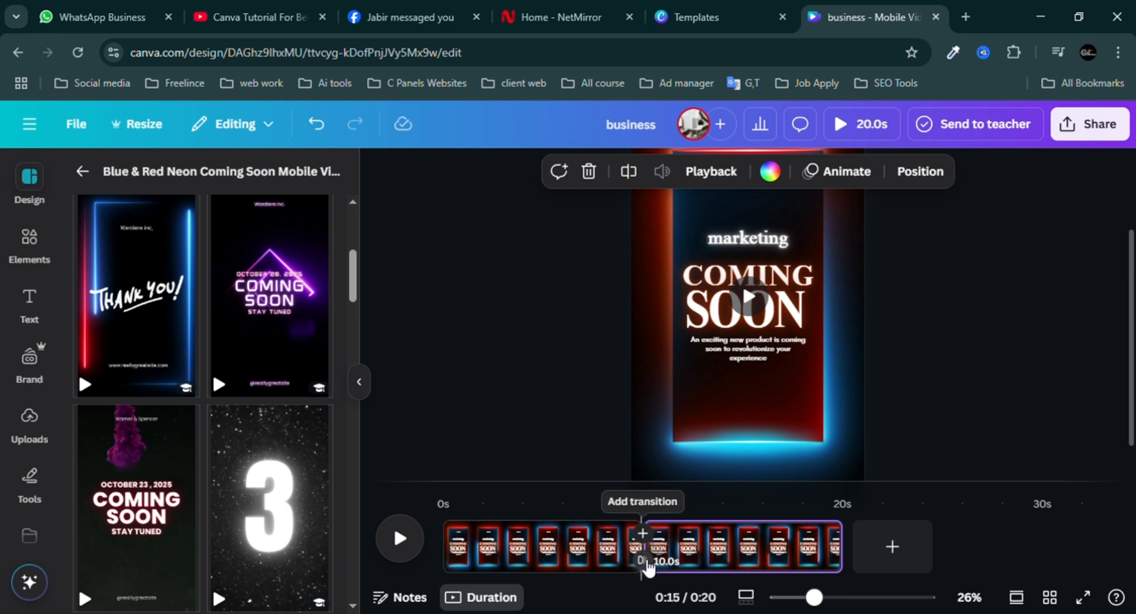
left_click(647, 562)
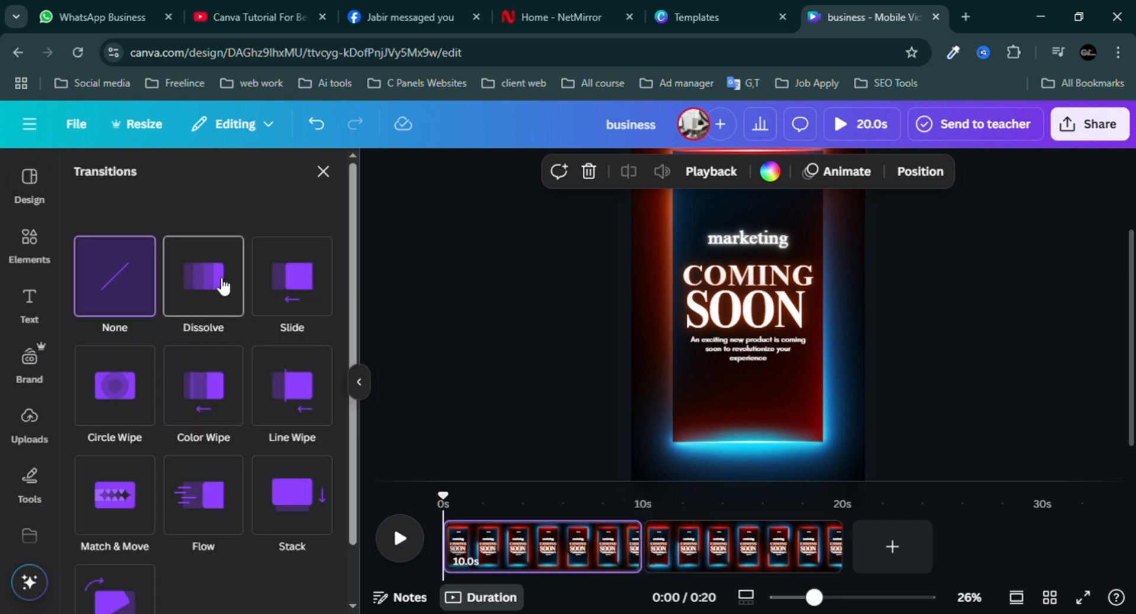
left_click(222, 287)
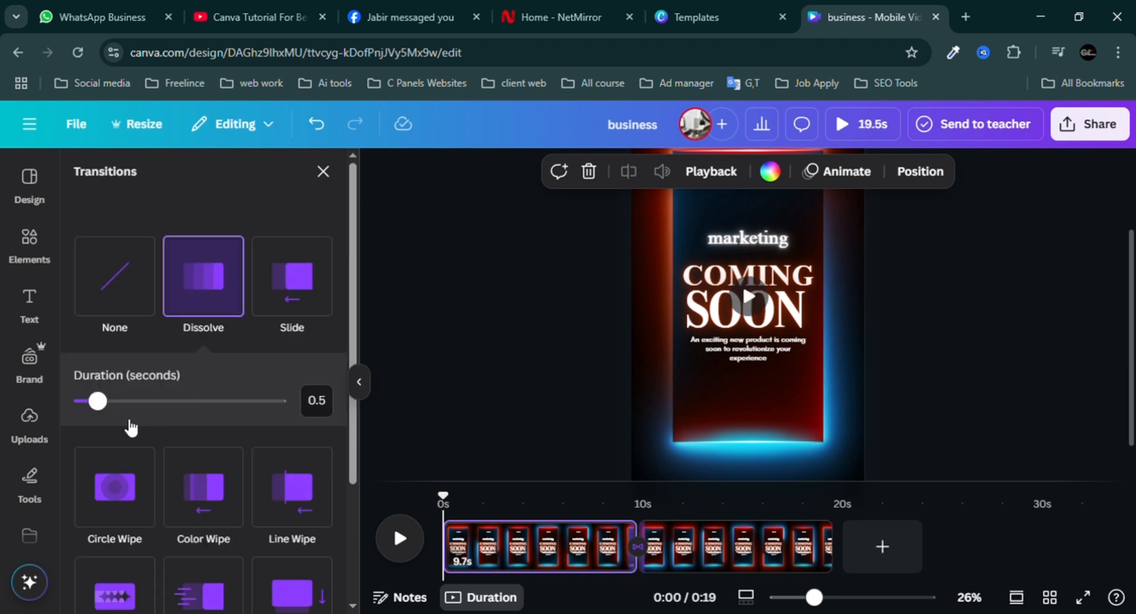
left_click_drag(97, 401, 80, 401)
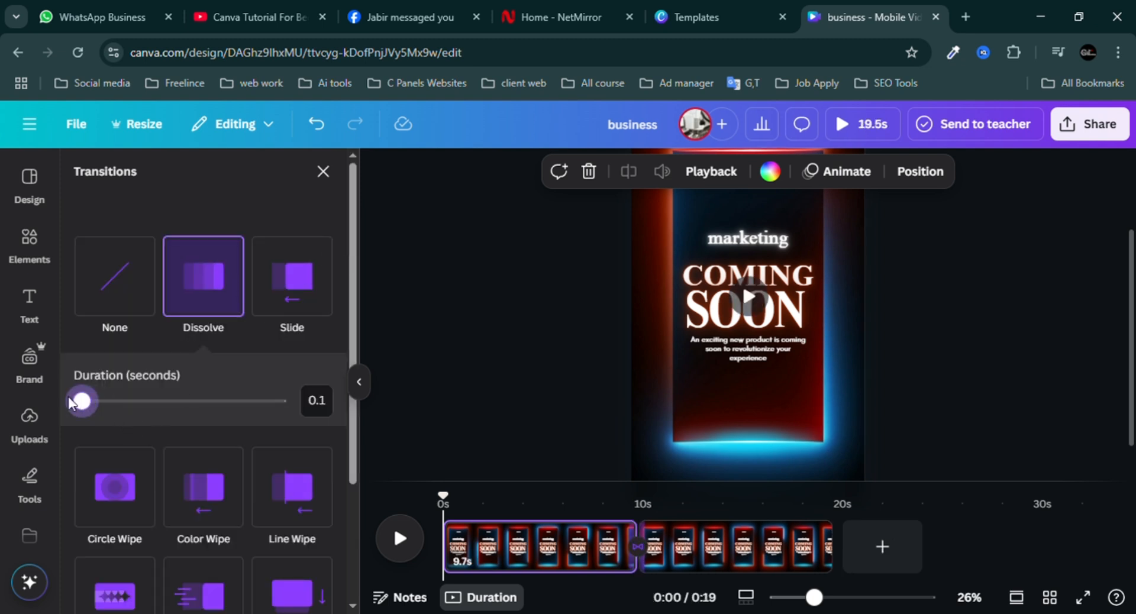
left_click(514, 300)
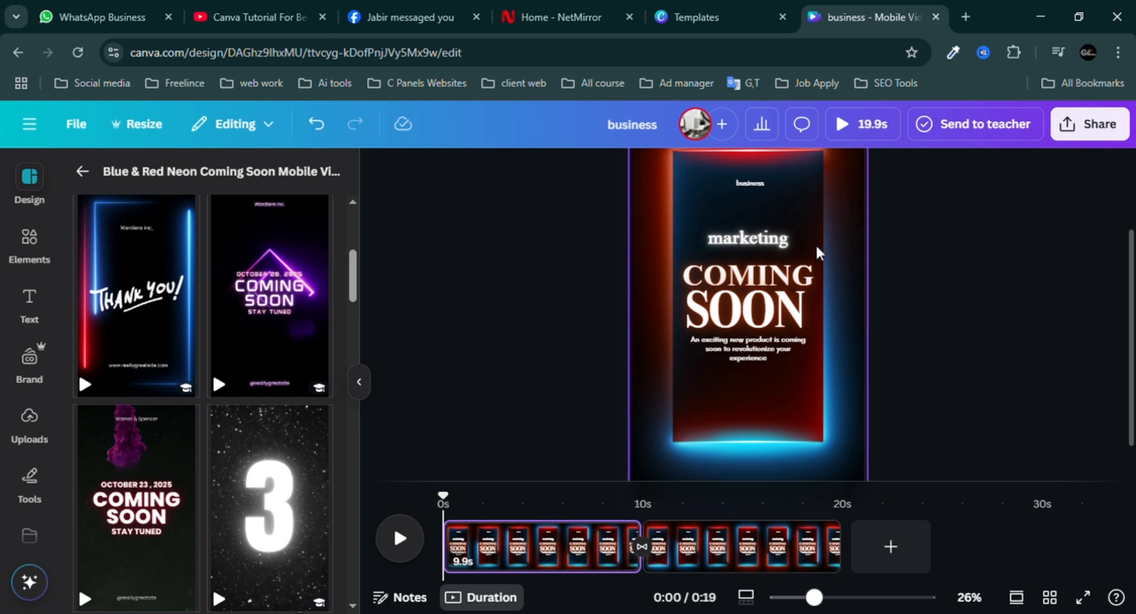
left_click(747, 239)
left_click(751, 354)
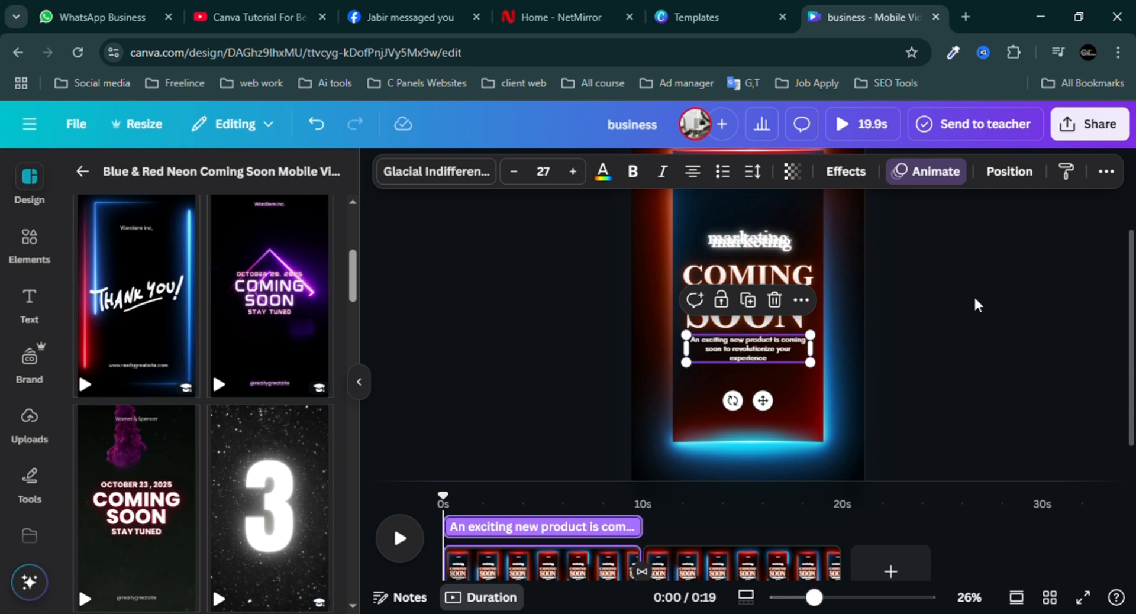
left_click(940, 325)
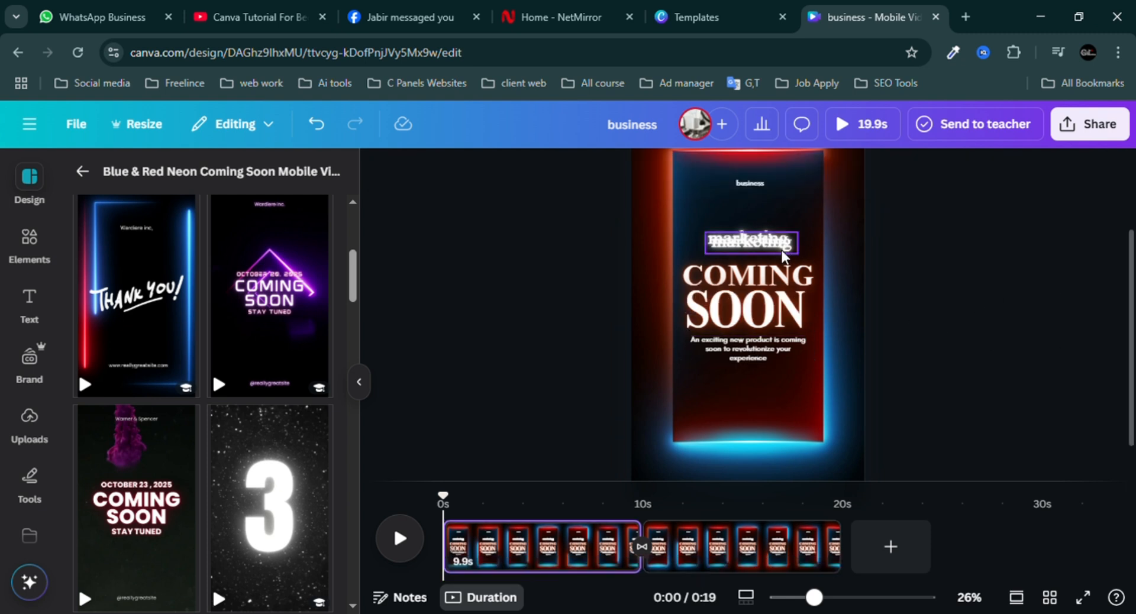
left_click_drag(778, 223, 770, 221)
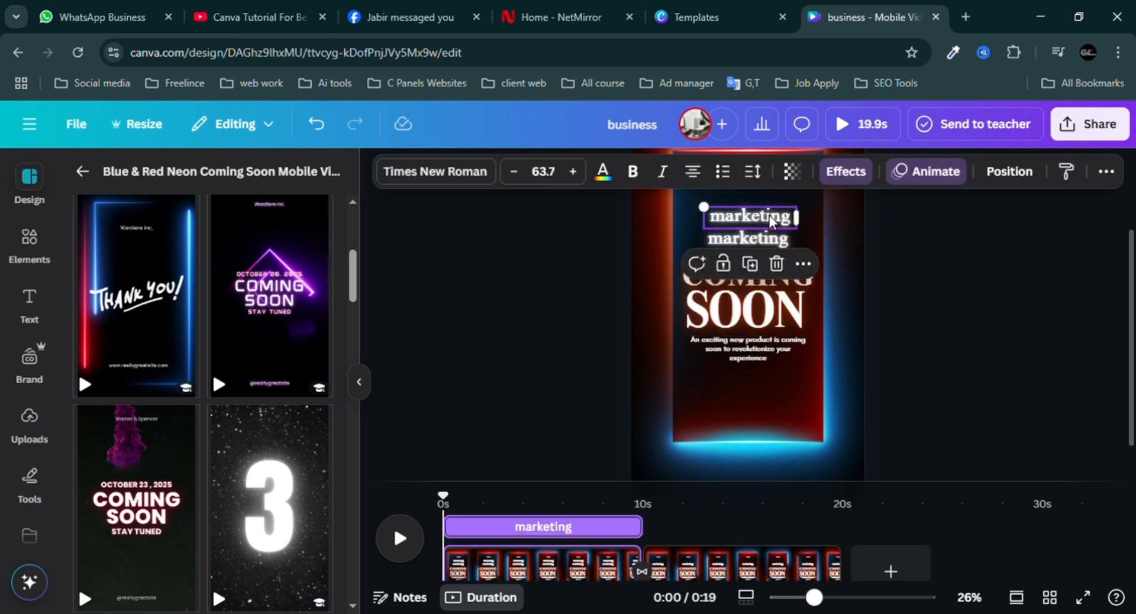
left_click(1017, 358)
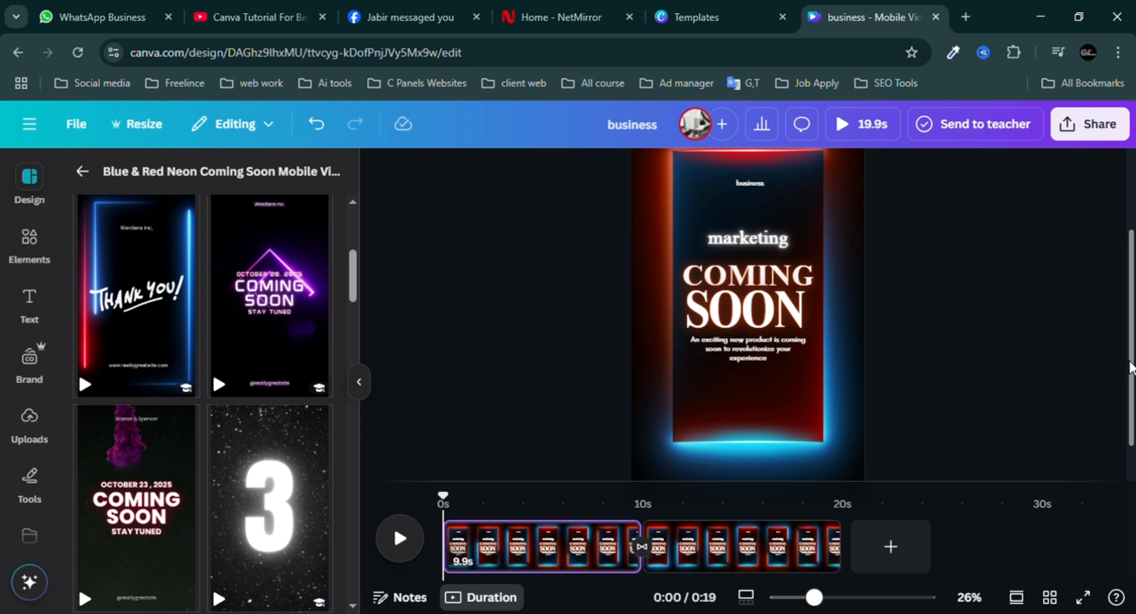
Step: Return to the start of the timeline, play the full video preview, and close it
scroll(1131, 368, "down", 1)
left_click(728, 565)
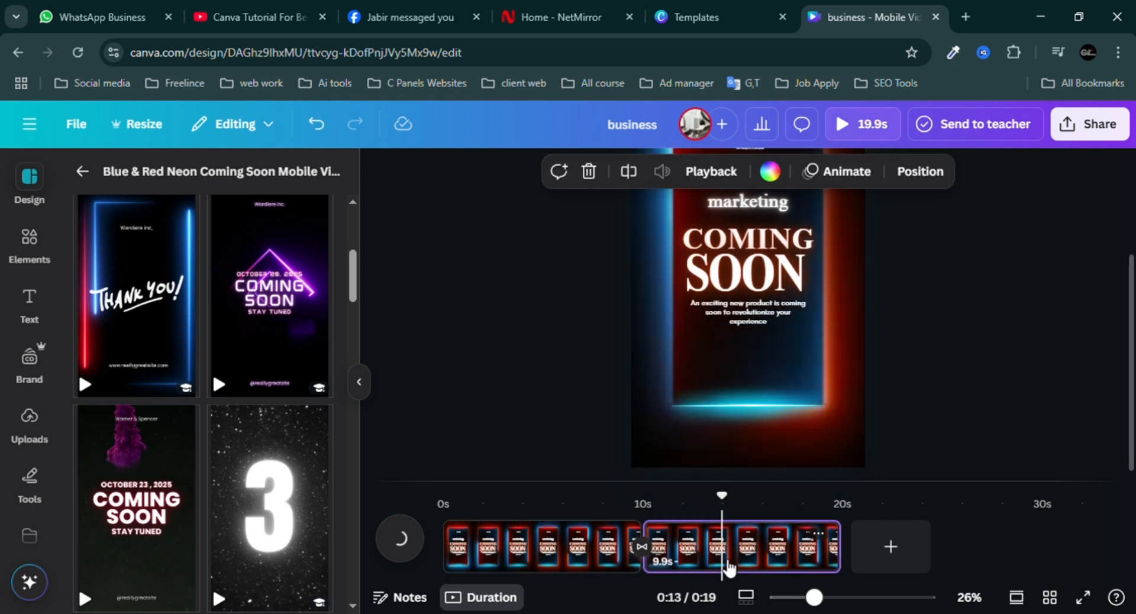
left_click(1014, 325)
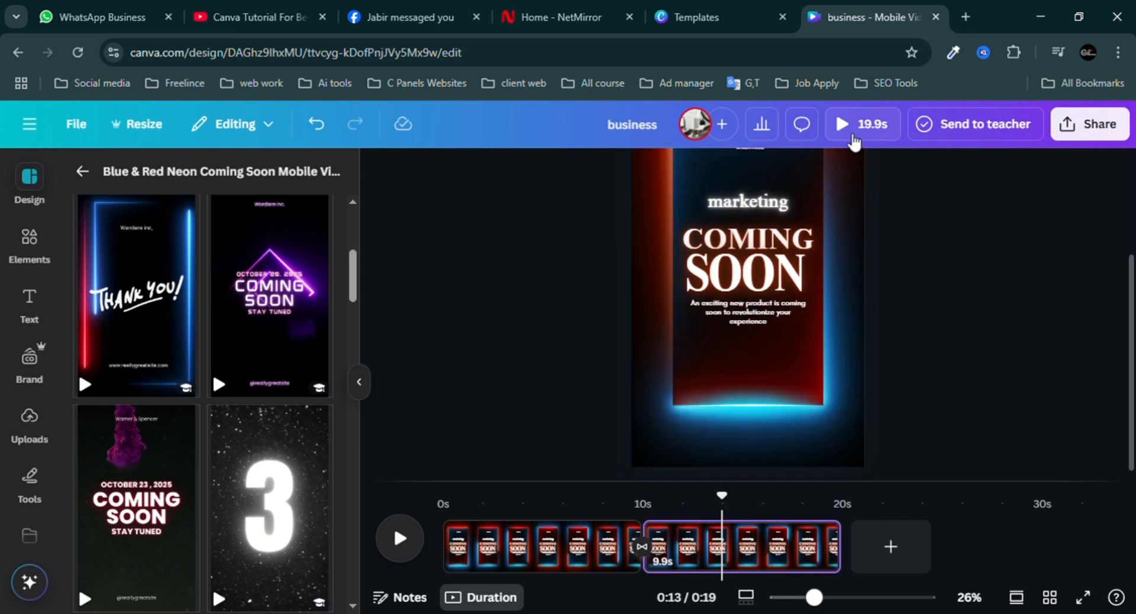
left_click(445, 507)
left_click(877, 126)
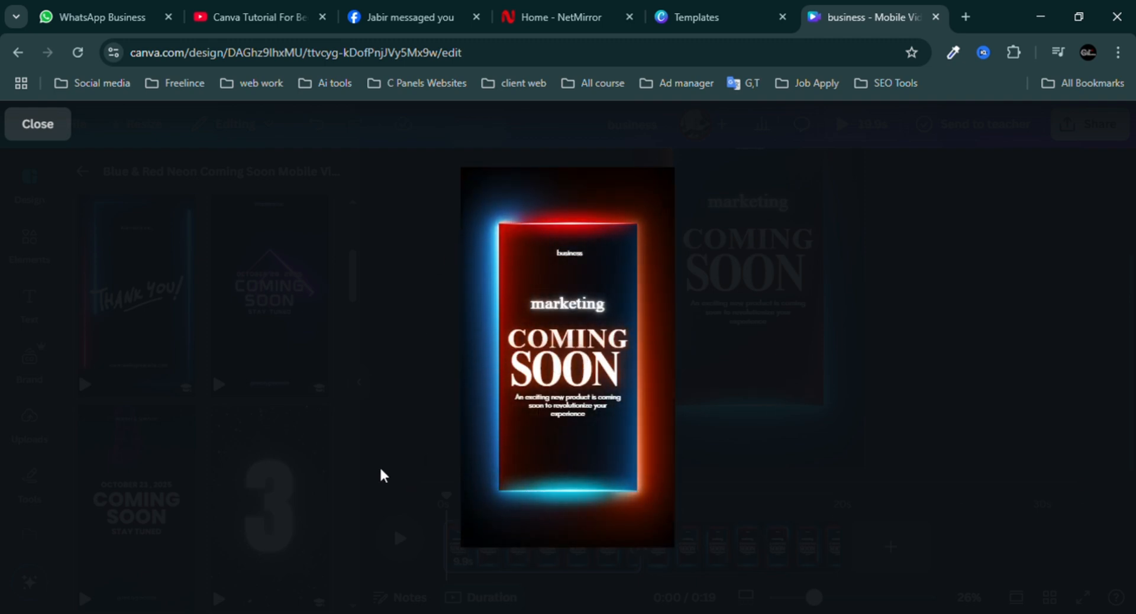
left_click(59, 133)
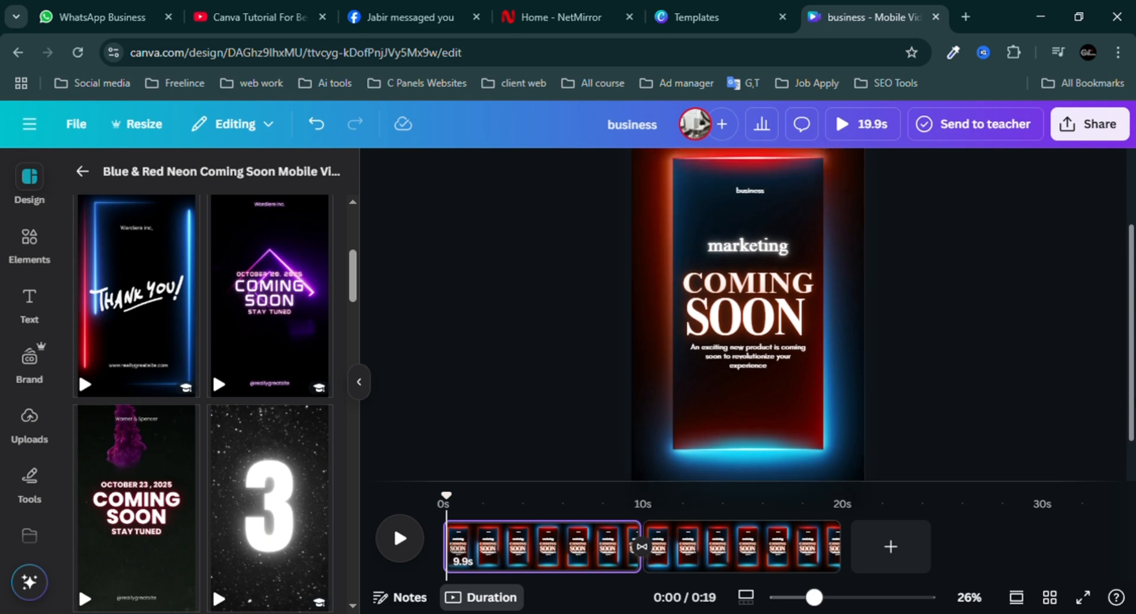
Step: Go to the second page and open its "SOON" heading for text editing
scroll(747, 314, "up", 1)
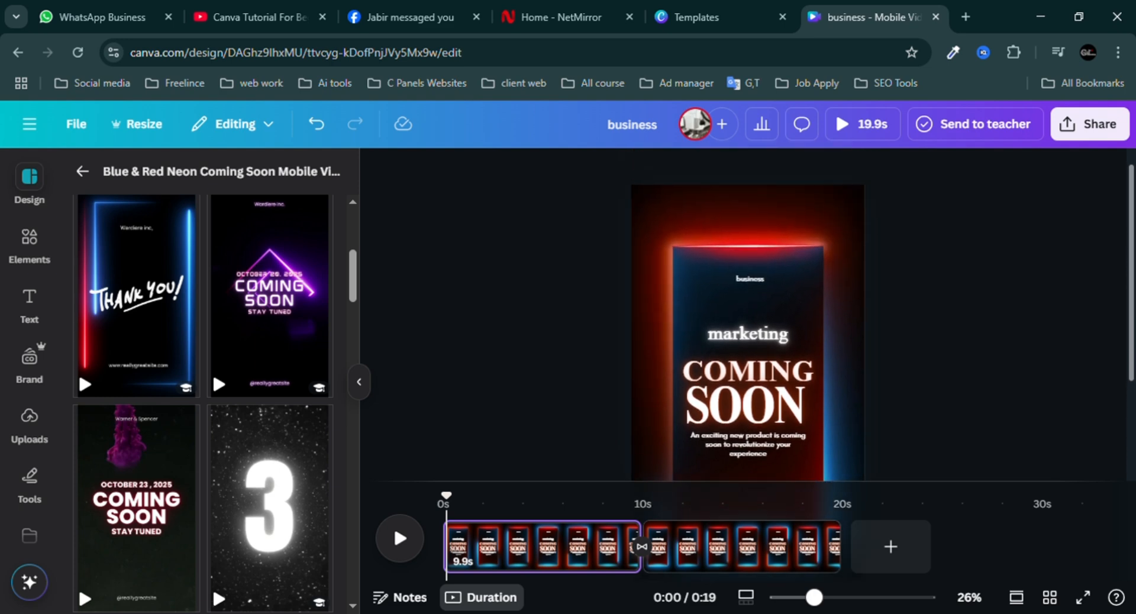
left_click(670, 546)
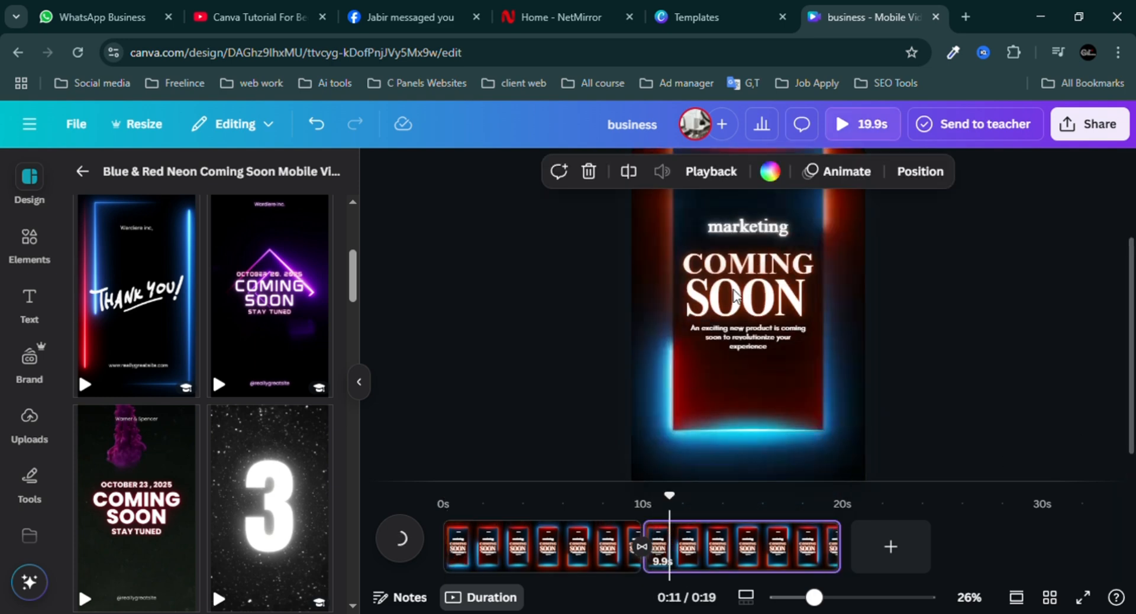
left_click(749, 277)
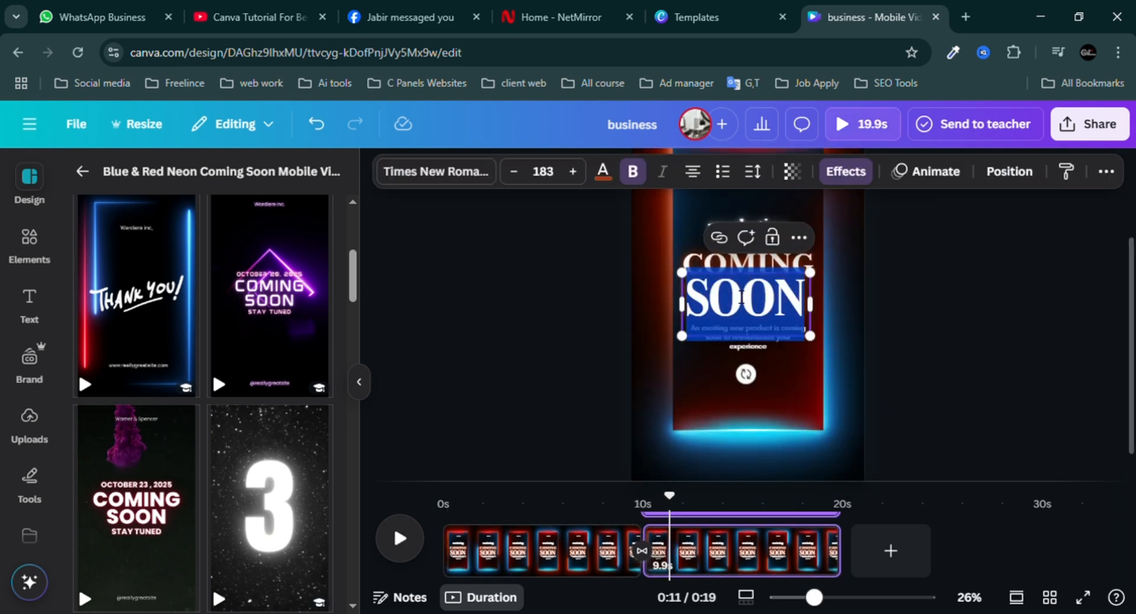
left_click(940, 307)
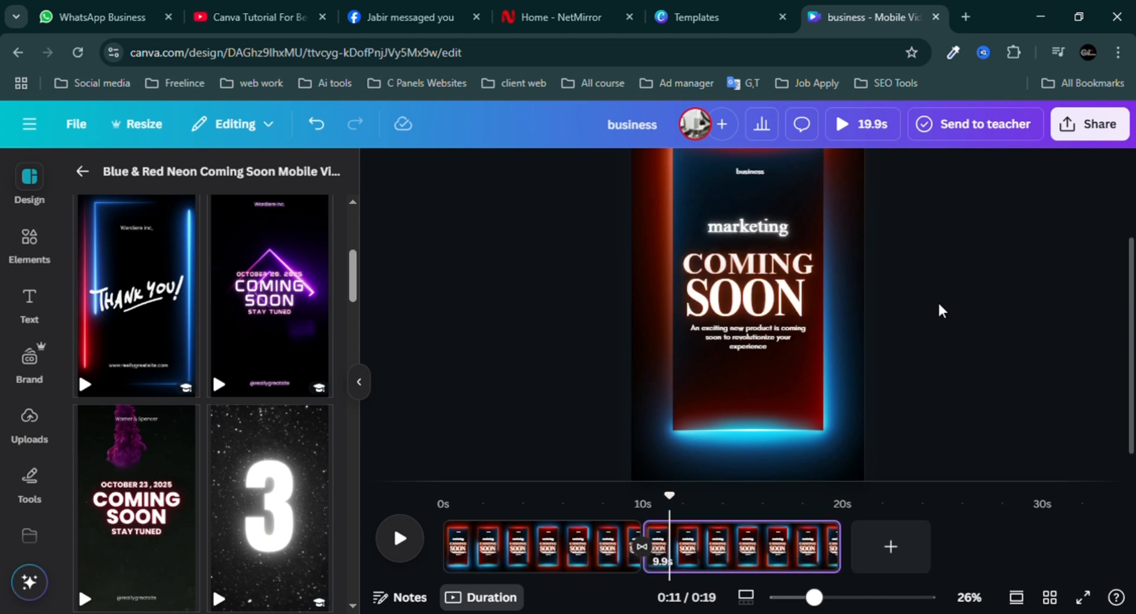